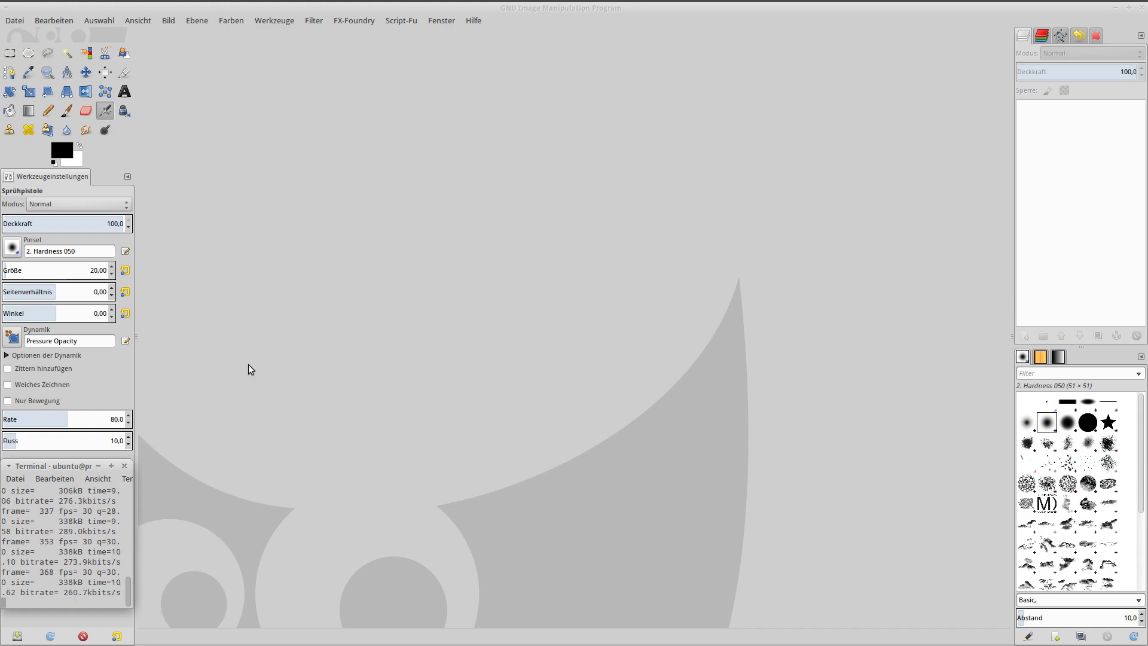
- Create a new white image 1920 px wide and 1080 px high via Datei > Neu
{"action": "left_click", "coordinate": [18, 23]}
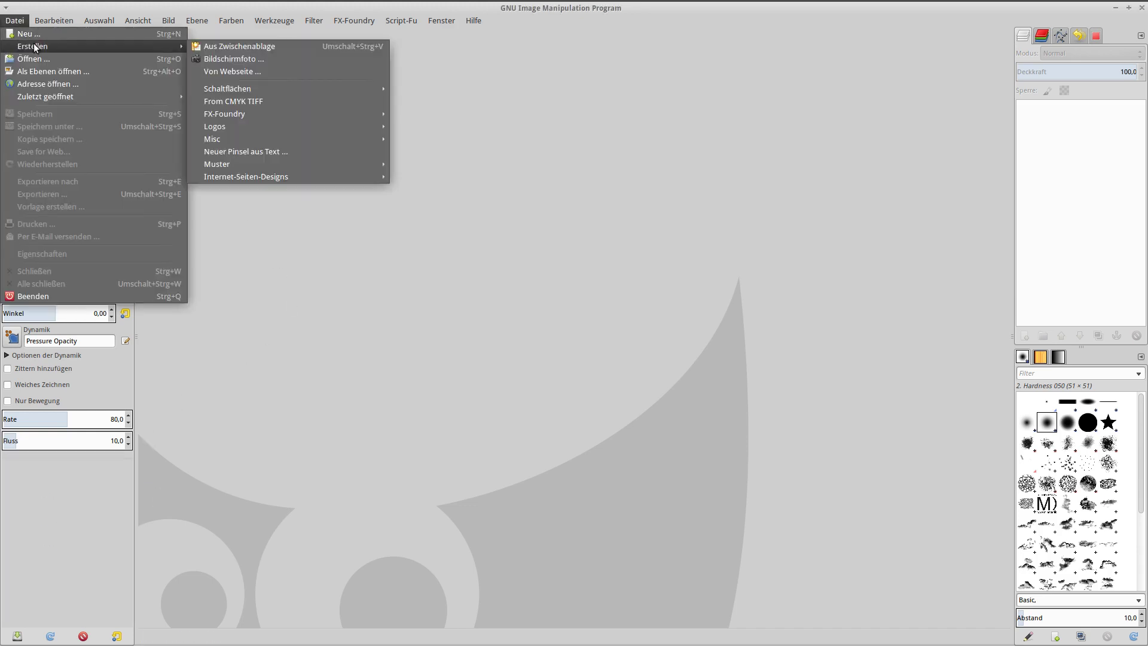
{"action": "left_click", "coordinate": [33, 35]}
{"action": "type", "text": "1920"}
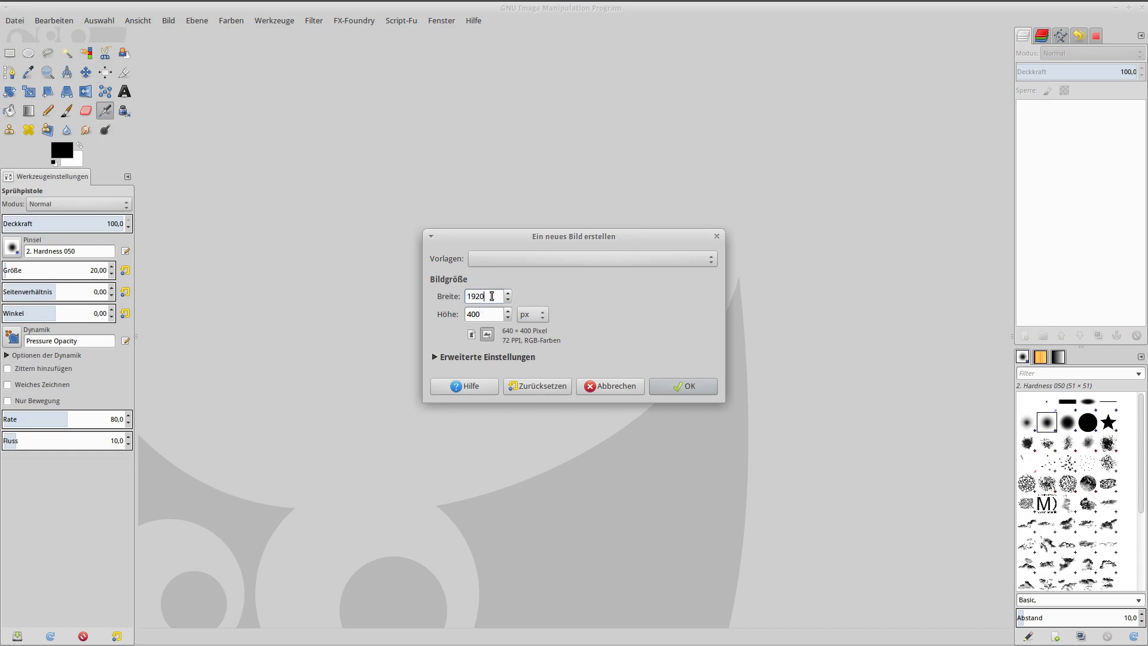
{"action": "left_click", "coordinate": [491, 315]}
{"action": "key", "text": "Return"}
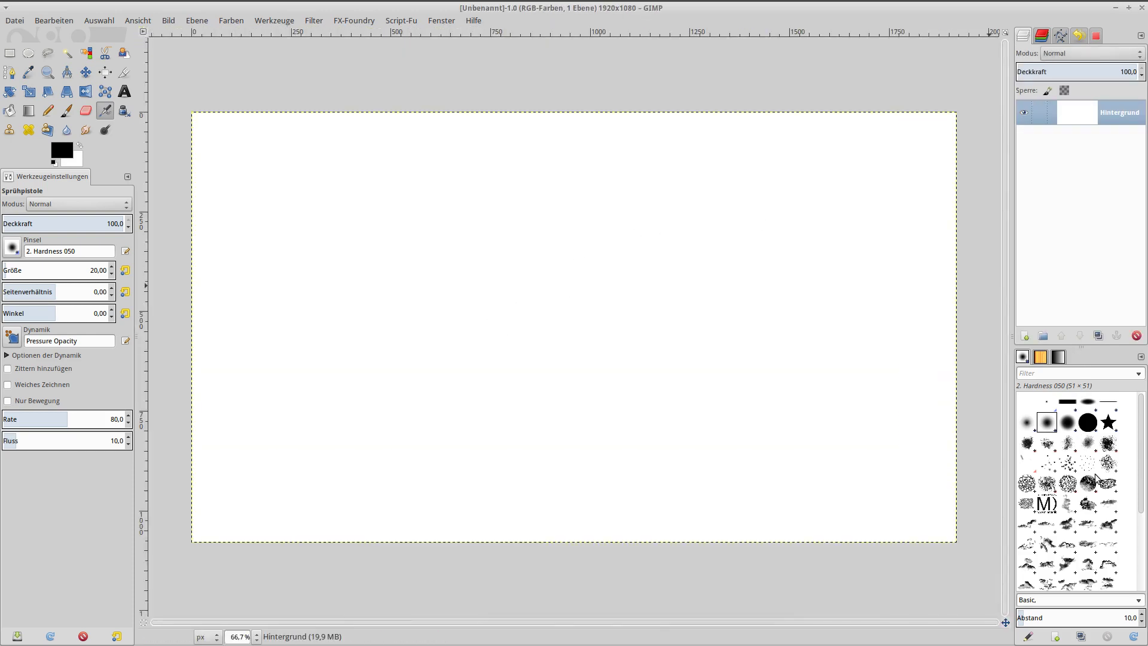
- Add a transparent layer and set the Clouds-by-Mila.abr-003 brush to size 480,75
{"action": "left_click", "coordinate": [1088, 505]}
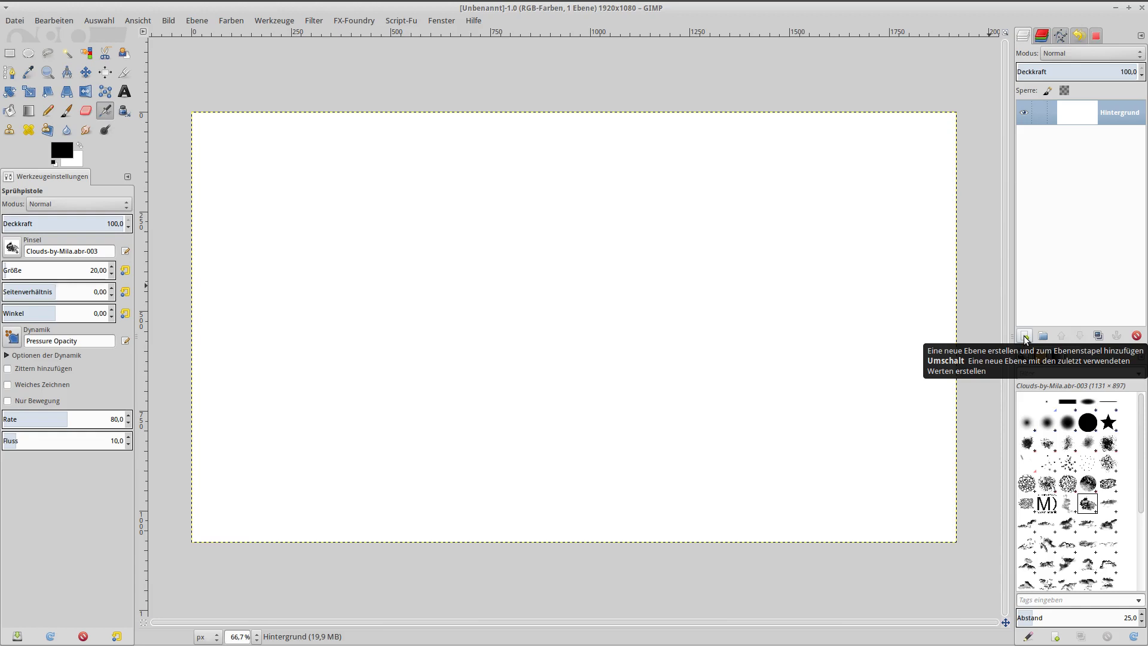
{"action": "left_click", "coordinate": [1026, 337]}
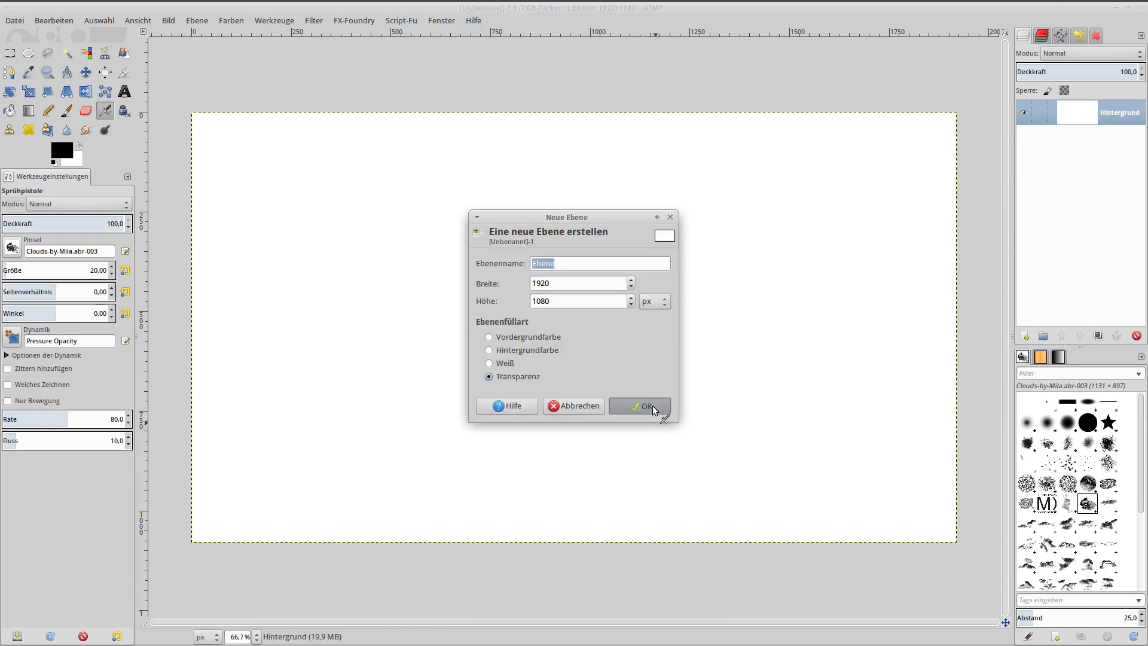
{"action": "left_click", "coordinate": [652, 409]}
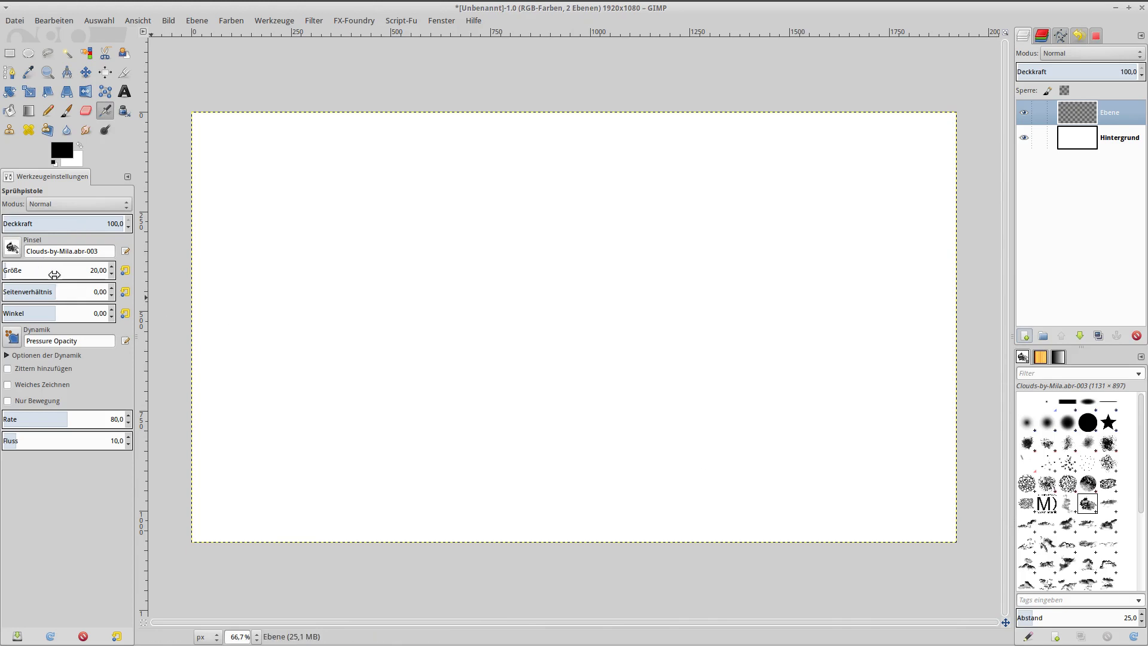
{"action": "left_click", "coordinate": [53, 271]}
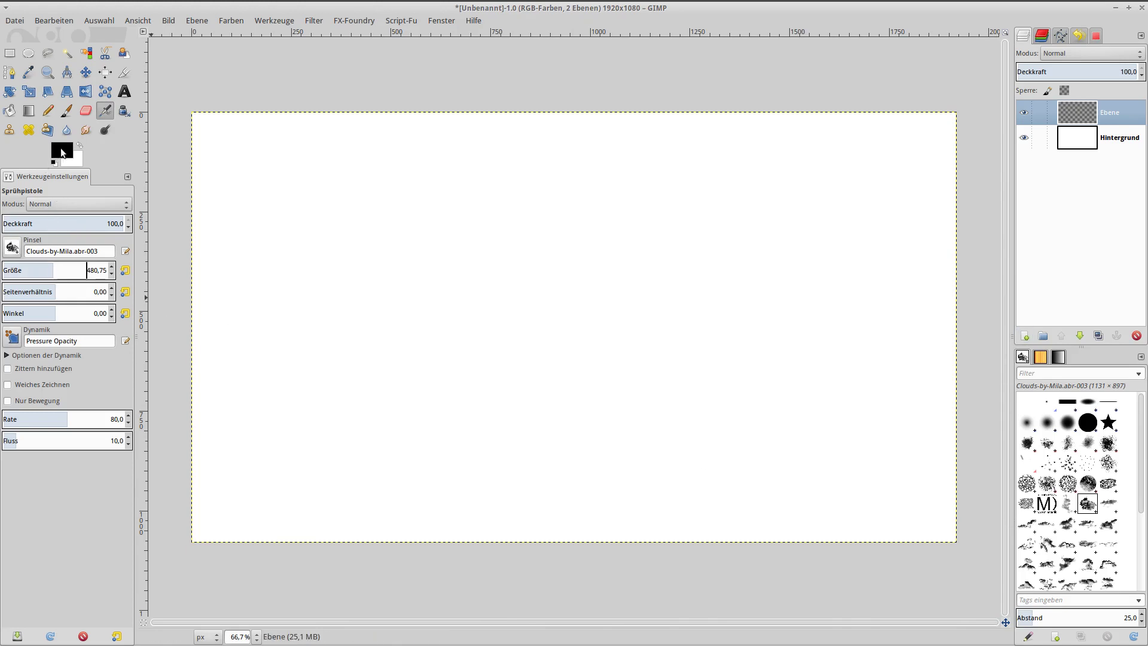
- Paint black cloud texture over the whole canvas, then add transparent layer Ebene #1
{"action": "left_click_drag", "start_coordinate": [243, 167], "coordinate": [242, 233]}
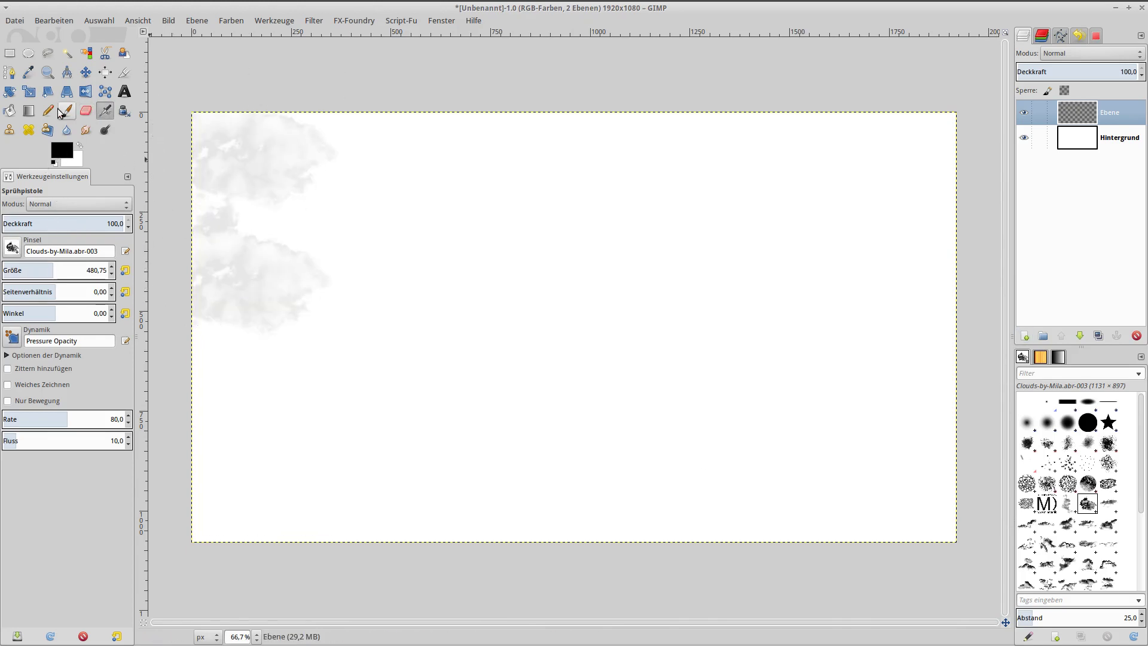
{"action": "left_click", "coordinate": [66, 110]}
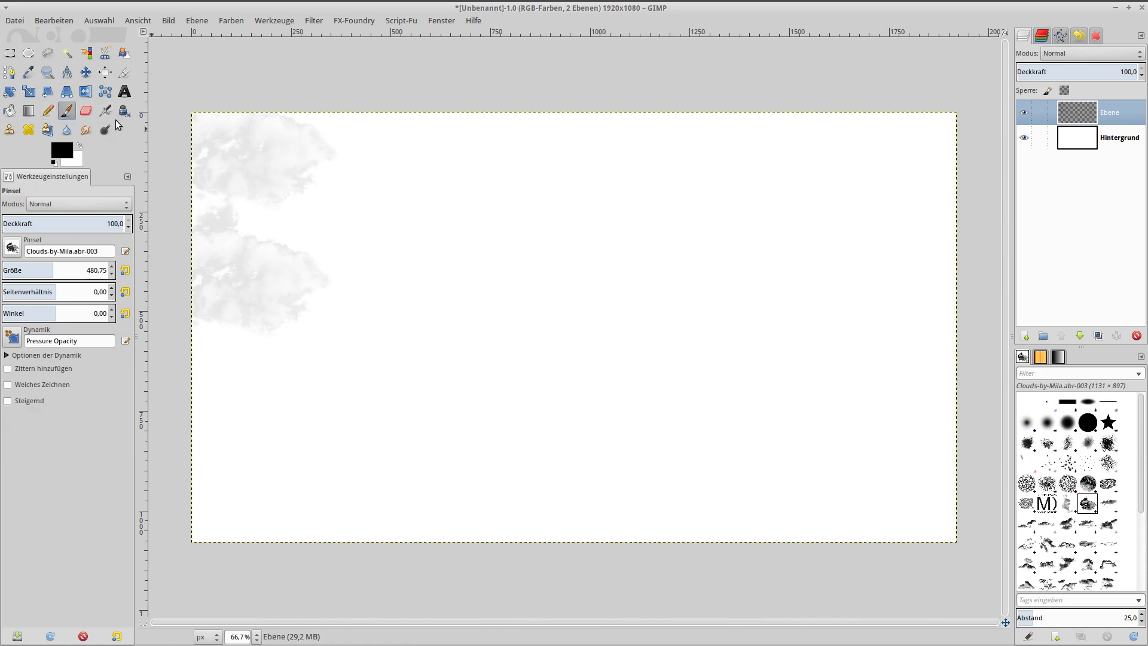
{"action": "mouse_move", "coordinate": [244, 135]}
{"action": "left_mouse_down"}
{"action": "mouse_move", "coordinate": [247, 193]}
{"action": "mouse_move", "coordinate": [385, 486]}
{"action": "mouse_move", "coordinate": [359, 156]}
{"action": "mouse_move", "coordinate": [475, 328]}
{"action": "mouse_move", "coordinate": [499, 460]}
{"action": "mouse_move", "coordinate": [486, 525]}
{"action": "mouse_move", "coordinate": [256, 512]}
{"action": "mouse_move", "coordinate": [209, 379]}
{"action": "mouse_move", "coordinate": [251, 156]}
{"action": "mouse_move", "coordinate": [573, 137]}
{"action": "mouse_move", "coordinate": [687, 198]}
{"action": "mouse_move", "coordinate": [581, 279]}
{"action": "mouse_move", "coordinate": [610, 263]}
{"action": "mouse_move", "coordinate": [589, 370]}
{"action": "mouse_move", "coordinate": [597, 491]}
{"action": "mouse_move", "coordinate": [508, 512]}
{"action": "mouse_move", "coordinate": [616, 455]}
{"action": "mouse_move", "coordinate": [651, 370]}
{"action": "mouse_move", "coordinate": [753, 466]}
{"action": "mouse_move", "coordinate": [712, 493]}
{"action": "mouse_move", "coordinate": [718, 311]}
{"action": "mouse_move", "coordinate": [687, 370]}
{"action": "mouse_move", "coordinate": [777, 155]}
{"action": "mouse_move", "coordinate": [736, 130]}
{"action": "mouse_move", "coordinate": [603, 155]}
{"action": "mouse_move", "coordinate": [789, 251]}
{"action": "mouse_move", "coordinate": [849, 144]}
{"action": "mouse_move", "coordinate": [926, 128]}
{"action": "mouse_move", "coordinate": [932, 239]}
{"action": "mouse_move", "coordinate": [849, 310]}
{"action": "mouse_move", "coordinate": [884, 407]}
{"action": "mouse_move", "coordinate": [929, 380]}
{"action": "mouse_move", "coordinate": [896, 454]}
{"action": "mouse_move", "coordinate": [825, 472]}
{"action": "mouse_move", "coordinate": [855, 514]}
{"action": "mouse_move", "coordinate": [955, 507]}
{"action": "left_mouse_up"}
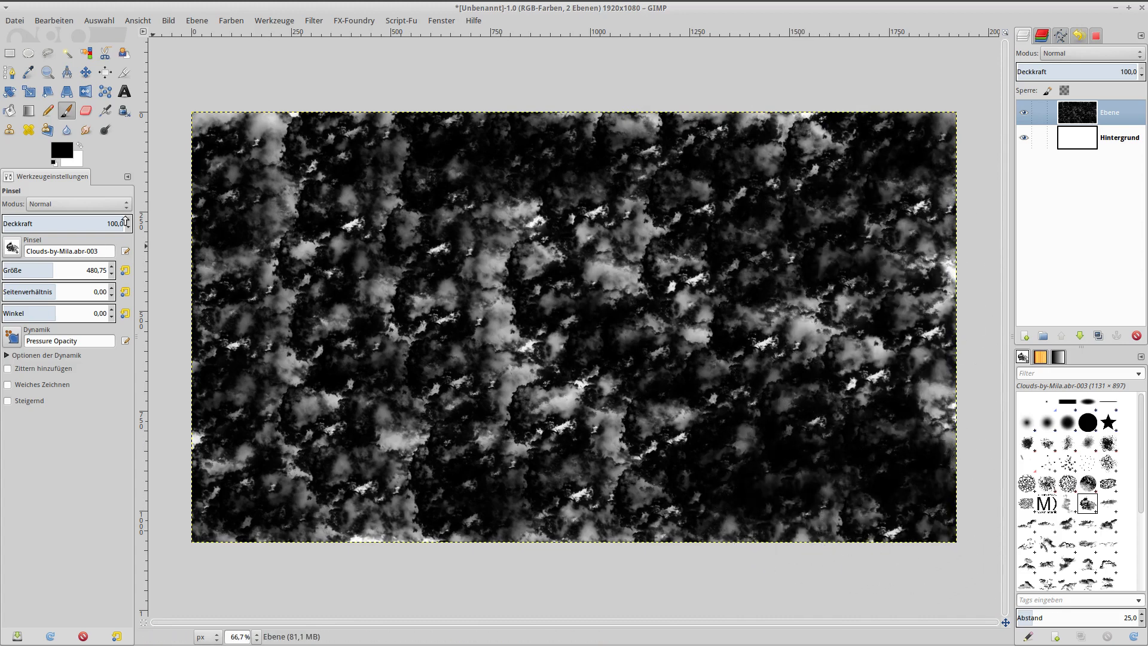
{"action": "left_click", "coordinate": [1026, 338]}
{"action": "left_click", "coordinate": [643, 403]}
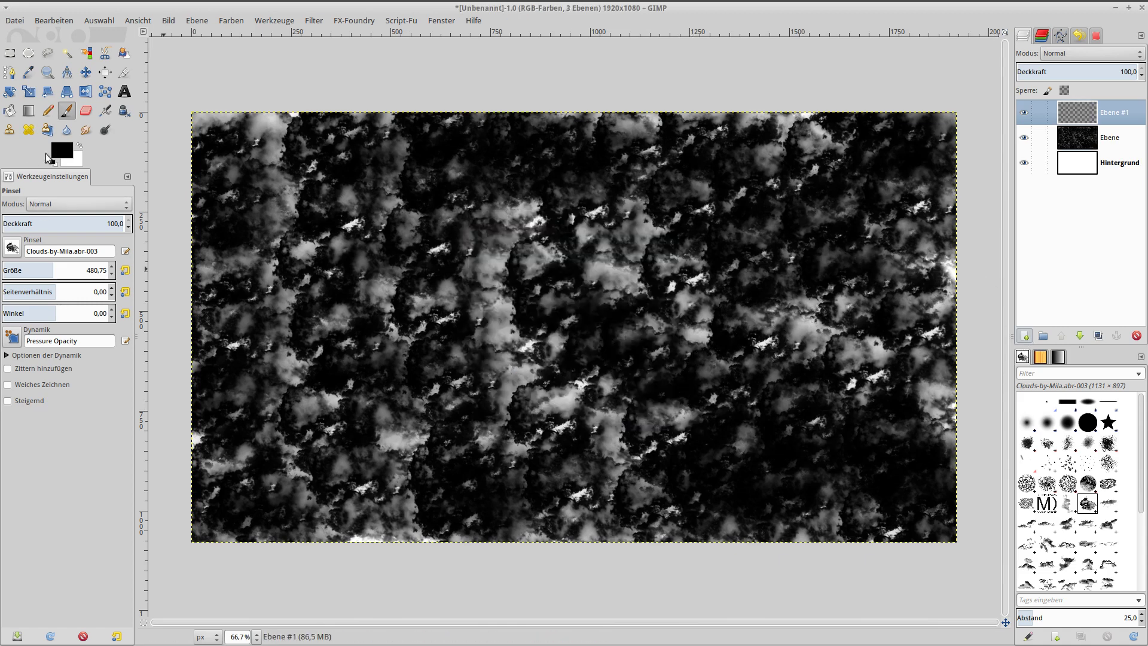
- Paint orange ff5d25 clouds across most of Ebene #1 with a 350,93 brush
{"action": "left_click", "coordinate": [62, 153]}
{"action": "left_click", "coordinate": [291, 154]}
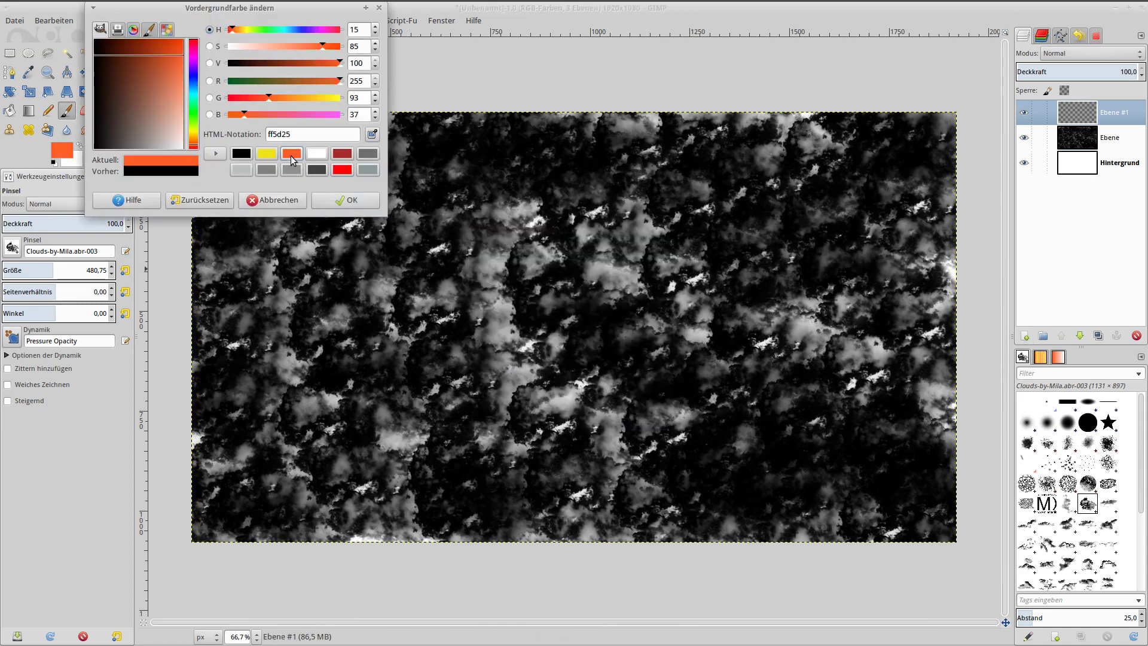
{"action": "left_click", "coordinate": [302, 136]}
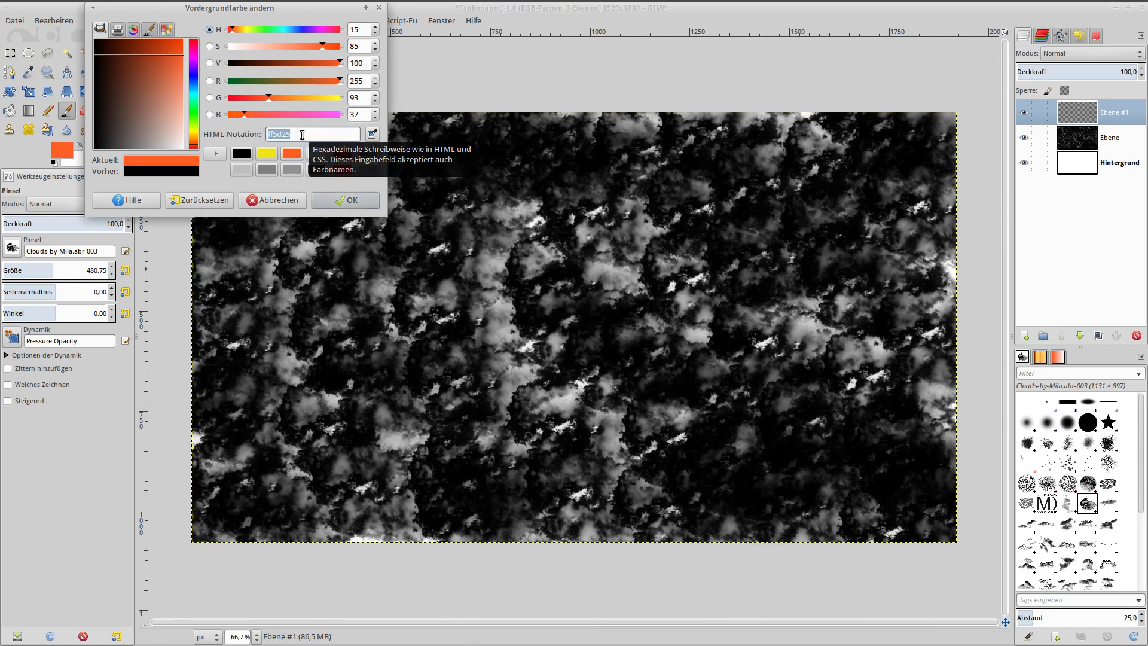
{"action": "left_click", "coordinate": [334, 200]}
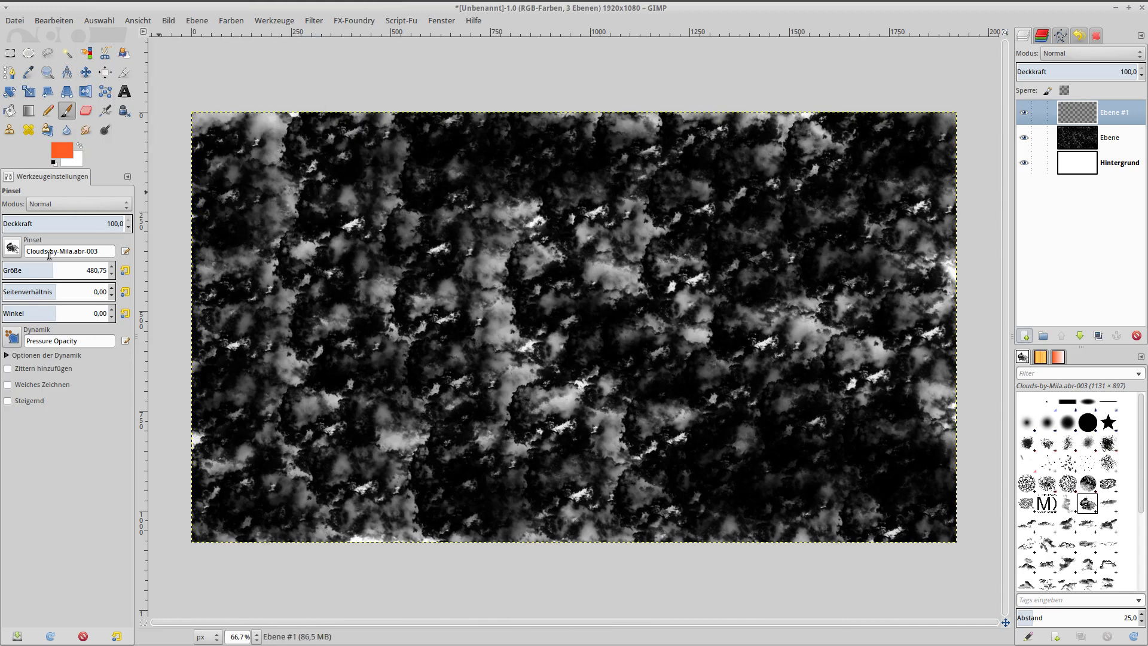
{"action": "left_click", "coordinate": [39, 272]}
{"action": "mouse_move", "coordinate": [268, 172]}
{"action": "left_mouse_down"}
{"action": "mouse_move", "coordinate": [274, 368]}
{"action": "mouse_move", "coordinate": [377, 391]}
{"action": "mouse_move", "coordinate": [260, 231]}
{"action": "mouse_move", "coordinate": [494, 242]}
{"action": "mouse_move", "coordinate": [422, 339]}
{"action": "mouse_move", "coordinate": [530, 485]}
{"action": "mouse_move", "coordinate": [545, 403]}
{"action": "mouse_move", "coordinate": [515, 346]}
{"action": "mouse_move", "coordinate": [565, 149]}
{"action": "mouse_move", "coordinate": [633, 251]}
{"action": "mouse_move", "coordinate": [635, 388]}
{"action": "mouse_move", "coordinate": [651, 482]}
{"action": "mouse_move", "coordinate": [547, 371]}
{"action": "mouse_move", "coordinate": [633, 281]}
{"action": "mouse_move", "coordinate": [753, 251]}
{"action": "mouse_move", "coordinate": [721, 214]}
{"action": "mouse_move", "coordinate": [727, 413]}
{"action": "mouse_move", "coordinate": [813, 485]}
{"action": "mouse_move", "coordinate": [795, 406]}
{"action": "mouse_move", "coordinate": [828, 307]}
{"action": "mouse_move", "coordinate": [833, 206]}
{"action": "mouse_move", "coordinate": [950, 197]}
{"action": "mouse_move", "coordinate": [897, 269]}
{"action": "mouse_move", "coordinate": [871, 364]}
{"action": "mouse_move", "coordinate": [904, 440]}
{"action": "mouse_move", "coordinate": [863, 458]}
{"action": "mouse_move", "coordinate": [561, 303]}
{"action": "mouse_move", "coordinate": [875, 179]}
{"action": "left_mouse_up"}
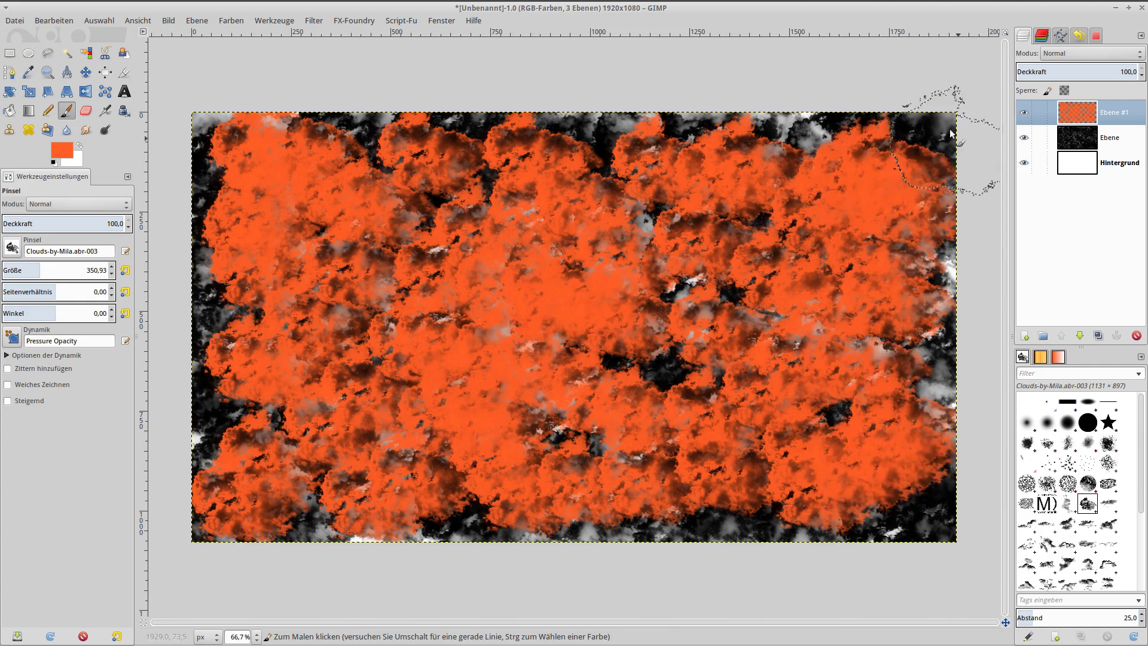
- Set Ebene #1 to Nachbelichten mode and add transparent layer Ebene #2
{"action": "left_click", "coordinate": [1077, 52]}
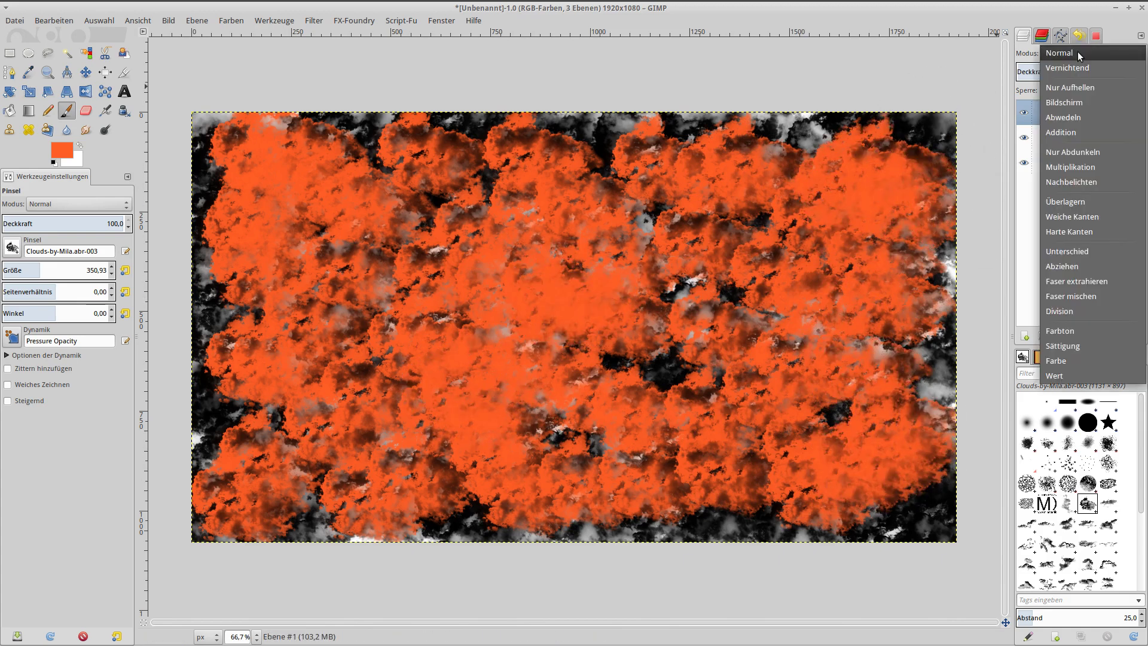
{"action": "left_click", "coordinate": [1086, 182]}
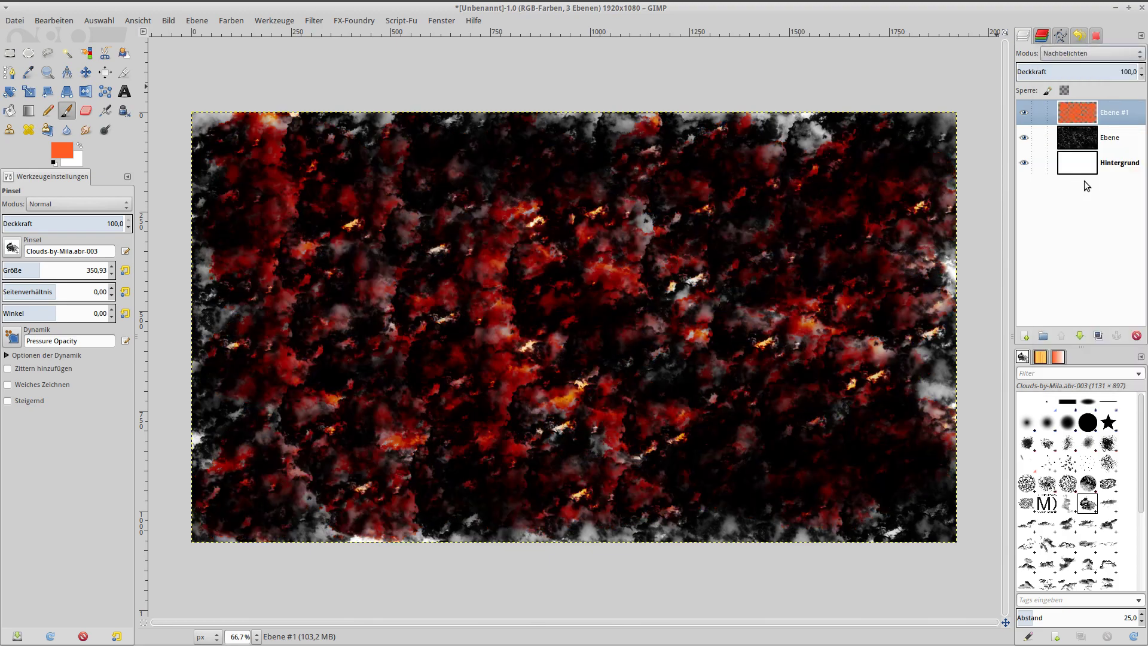
{"action": "left_click", "coordinate": [1025, 339]}
{"action": "left_click", "coordinate": [645, 407]}
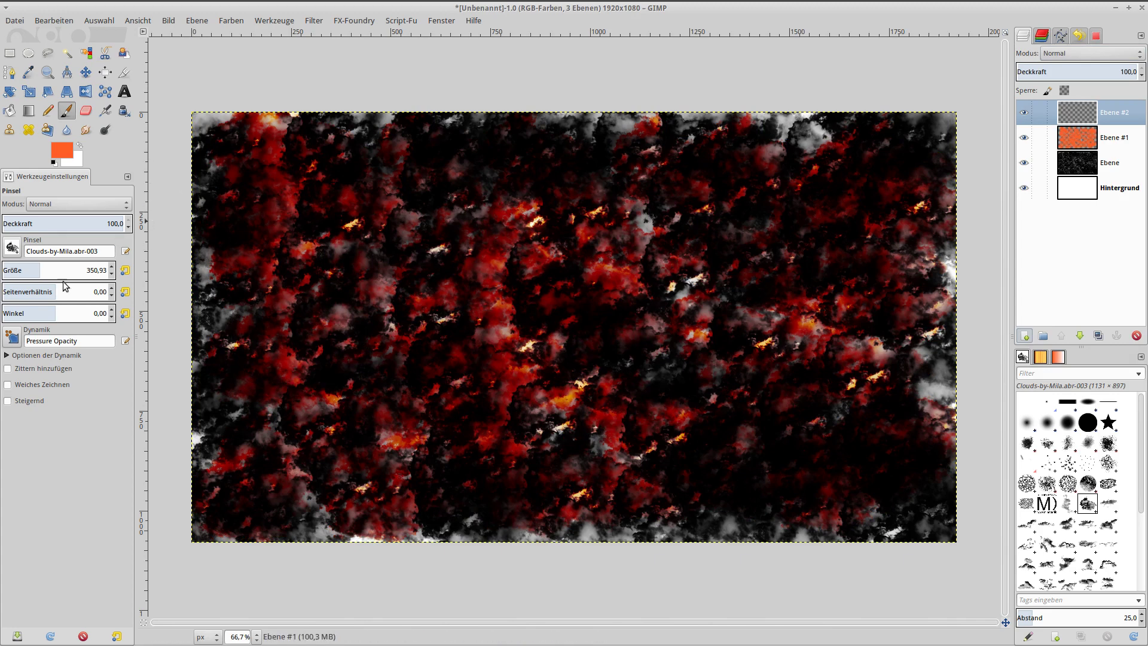
- Stamp orange clouds with a ~221 brush across Ebene #2, filling every dark gap
{"action": "left_click", "coordinate": [25, 273]}
{"action": "left_click", "coordinate": [263, 173]}
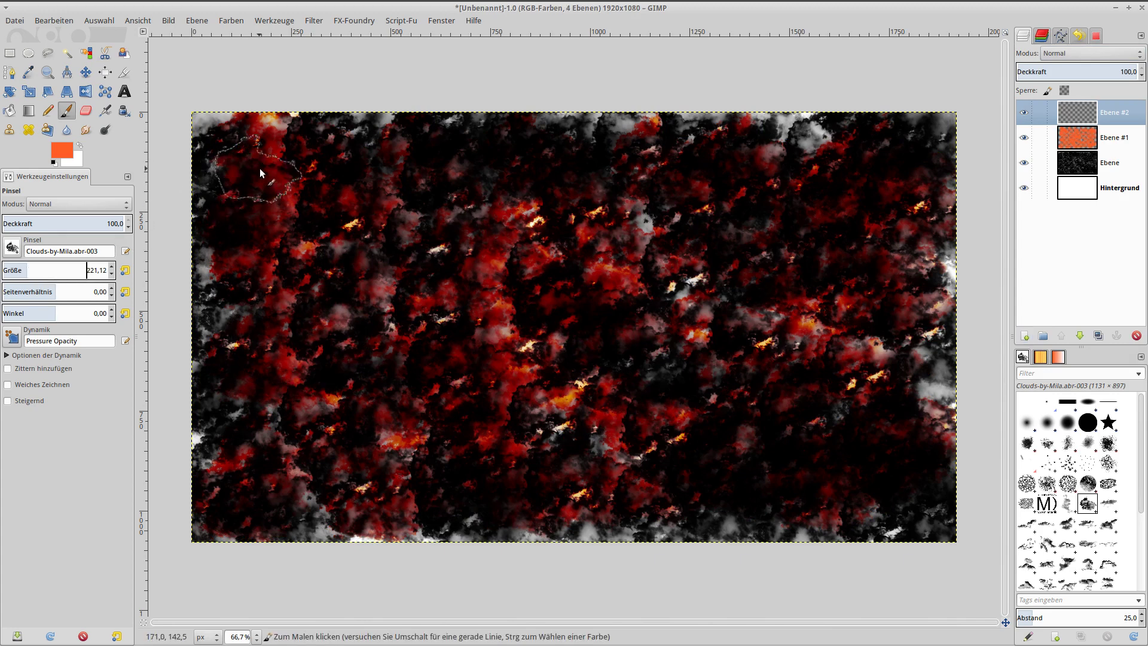
{"action": "left_click", "coordinate": [252, 232]}
{"action": "left_click", "coordinate": [267, 302]}
{"action": "left_click", "coordinate": [257, 353]}
{"action": "left_click", "coordinate": [263, 449]}
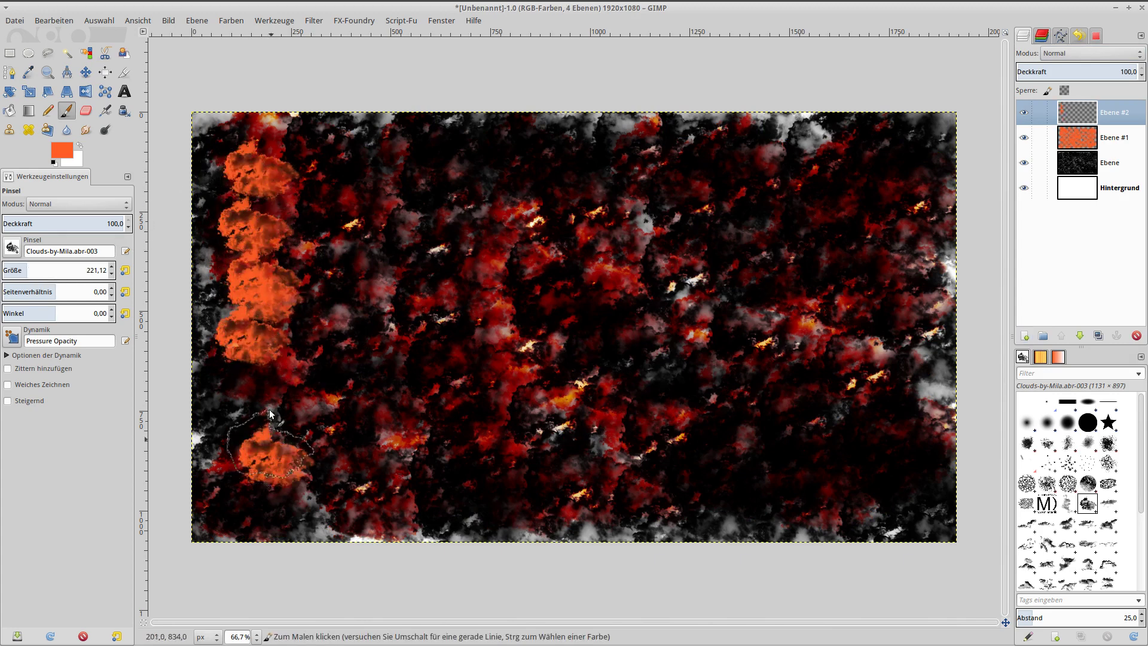
{"action": "left_click", "coordinate": [254, 500]}
{"action": "left_click_drag", "start_coordinate": [304, 493], "coordinate": [263, 155]}
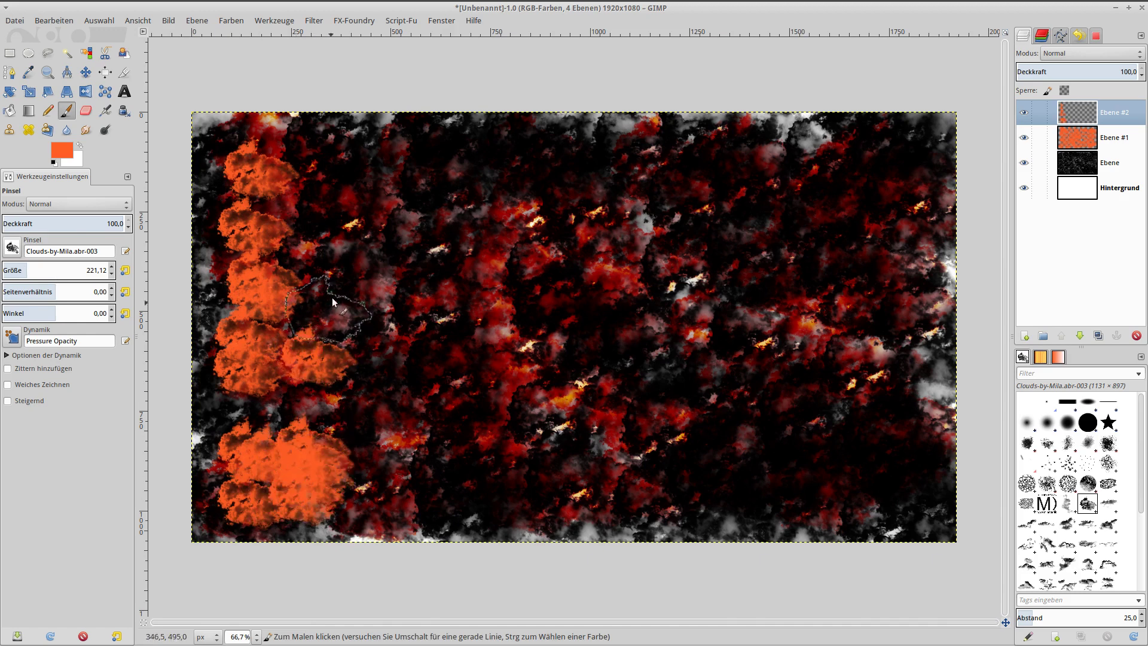
{"action": "left_click", "coordinate": [323, 155]}
{"action": "left_click", "coordinate": [406, 161]}
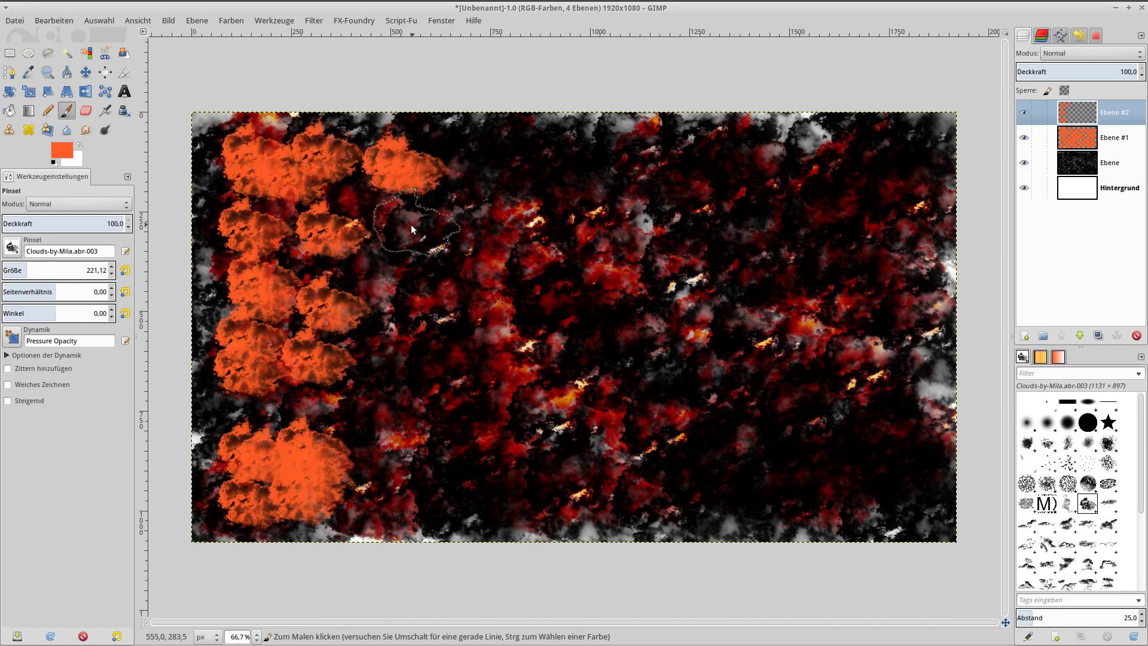
{"action": "left_click", "coordinate": [388, 228]}
{"action": "left_click", "coordinate": [400, 278]}
{"action": "left_click", "coordinate": [375, 380]}
{"action": "left_click", "coordinate": [377, 418]}
{"action": "left_click", "coordinate": [374, 486]}
{"action": "left_click", "coordinate": [496, 448]}
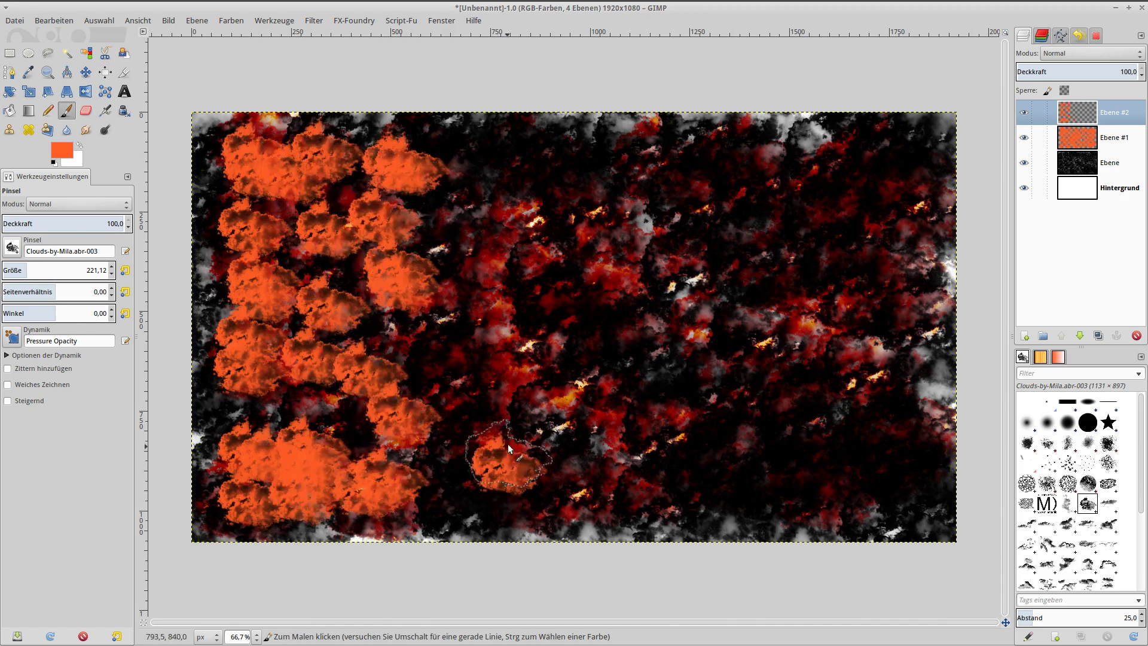
{"action": "left_click", "coordinate": [460, 353]}
{"action": "left_click", "coordinate": [448, 424]}
{"action": "left_click", "coordinate": [537, 439]}
{"action": "left_click", "coordinate": [473, 287]}
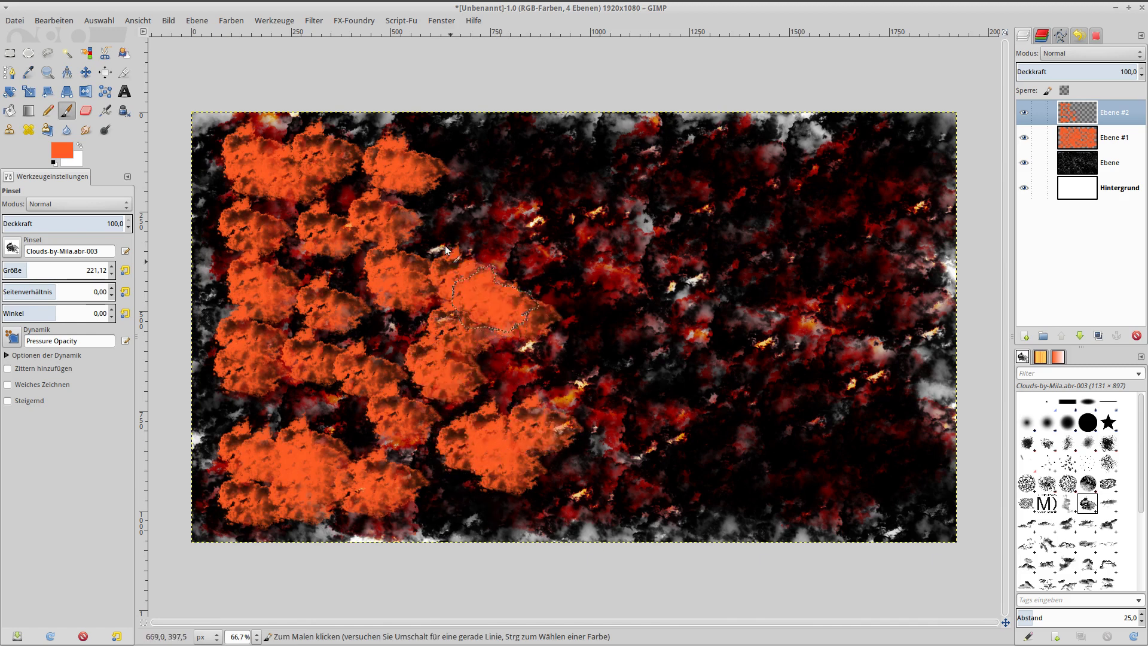
{"action": "left_click", "coordinate": [454, 233]}
{"action": "left_click", "coordinate": [520, 153]}
{"action": "left_click", "coordinate": [538, 269]}
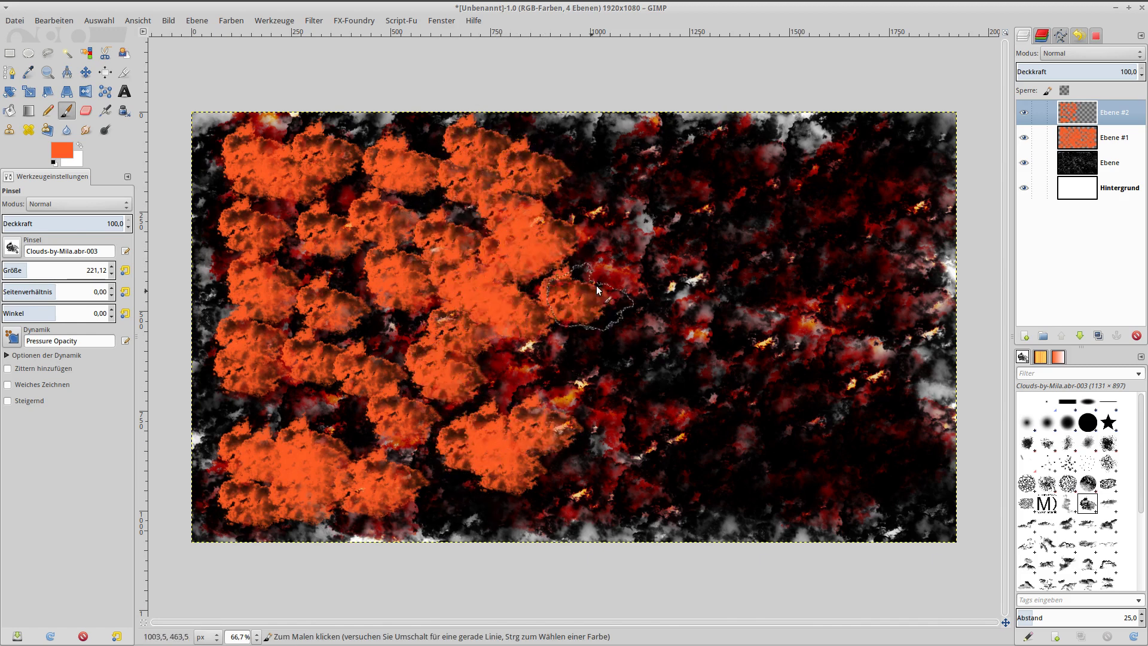
{"action": "left_click", "coordinate": [580, 299]}
{"action": "left_click", "coordinate": [577, 185]}
{"action": "left_click", "coordinate": [615, 233]}
{"action": "left_click", "coordinate": [648, 322]}
{"action": "left_click", "coordinate": [547, 368]}
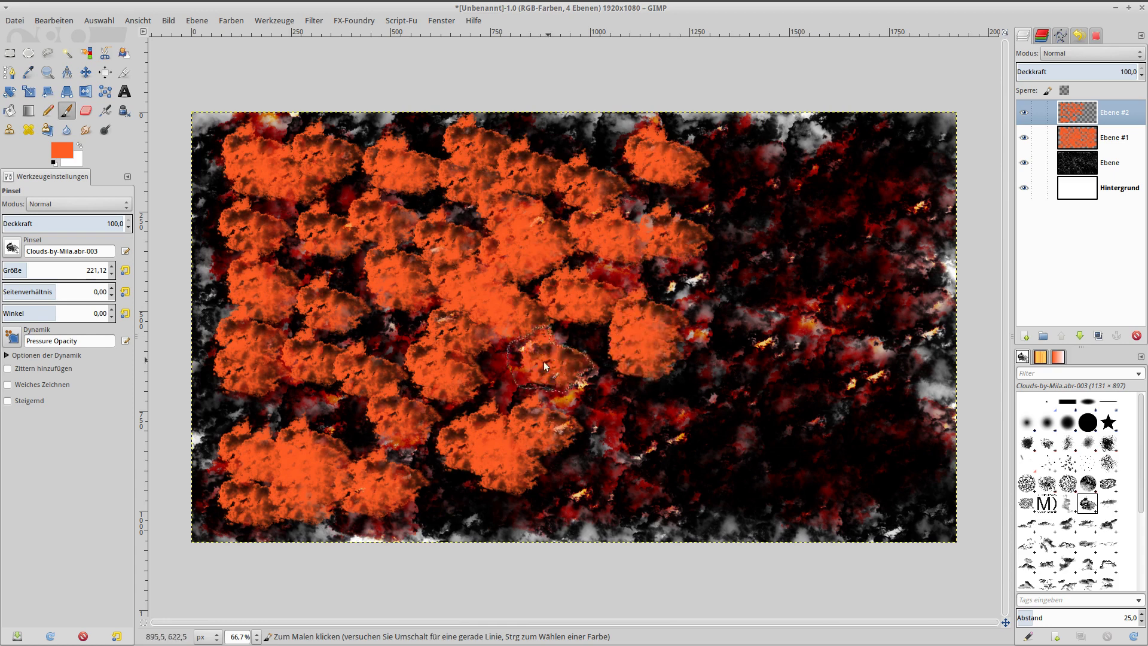
{"action": "left_click", "coordinate": [622, 473]}
{"action": "left_click", "coordinate": [687, 418]}
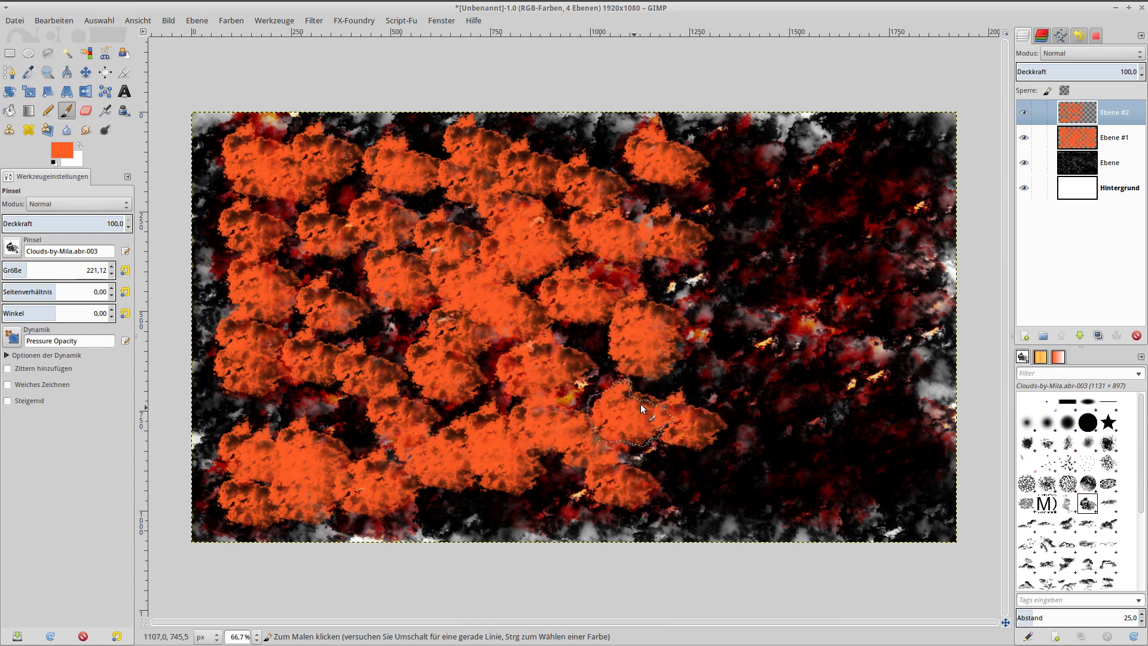
{"action": "left_click", "coordinate": [717, 316]}
{"action": "left_click", "coordinate": [693, 251]}
{"action": "left_click", "coordinate": [732, 186]}
{"action": "left_click", "coordinate": [791, 177]}
{"action": "left_click", "coordinate": [771, 245]}
{"action": "left_click", "coordinate": [783, 368]}
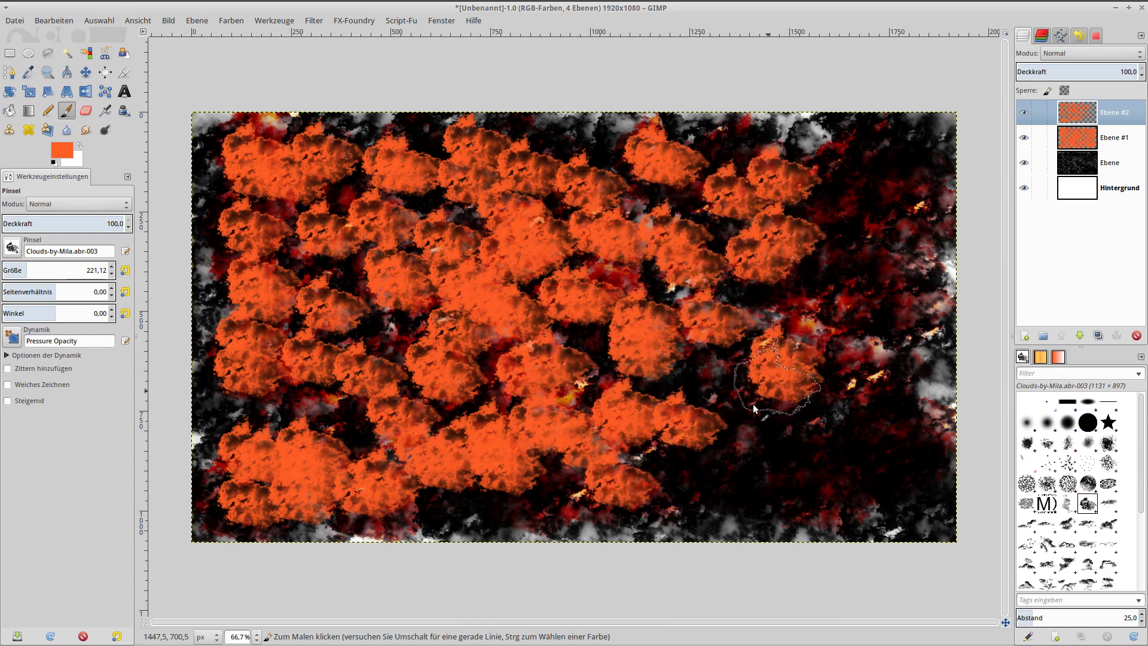
{"action": "left_click", "coordinate": [747, 455]}
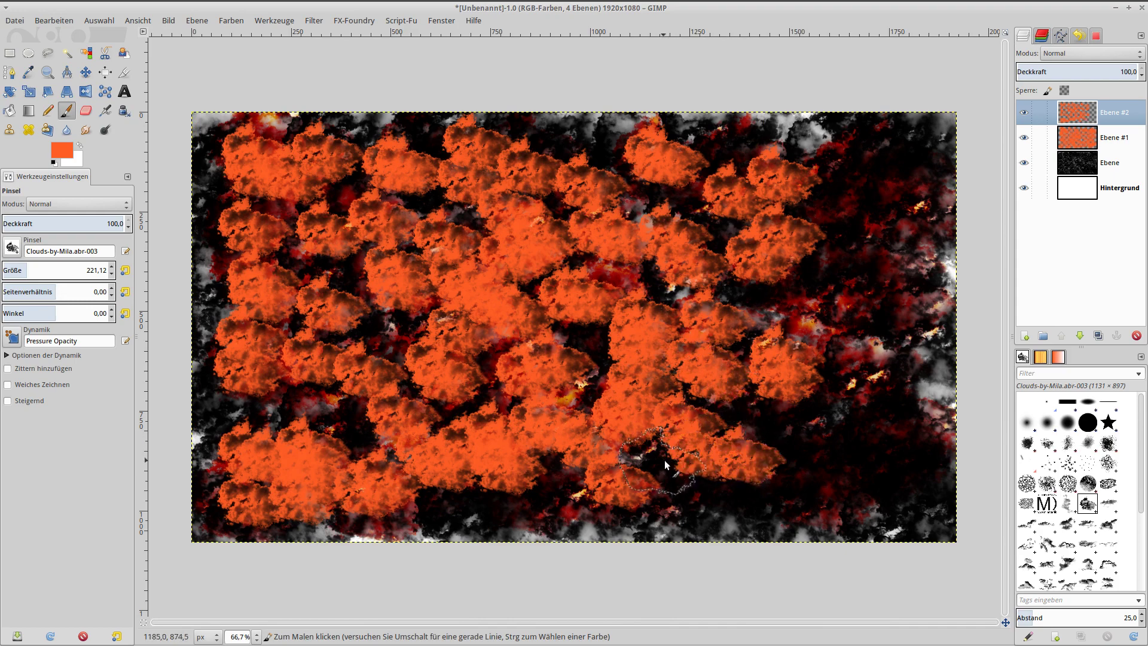
{"action": "left_click", "coordinate": [830, 461]}
{"action": "left_click", "coordinate": [849, 373]}
{"action": "left_click", "coordinate": [897, 312]}
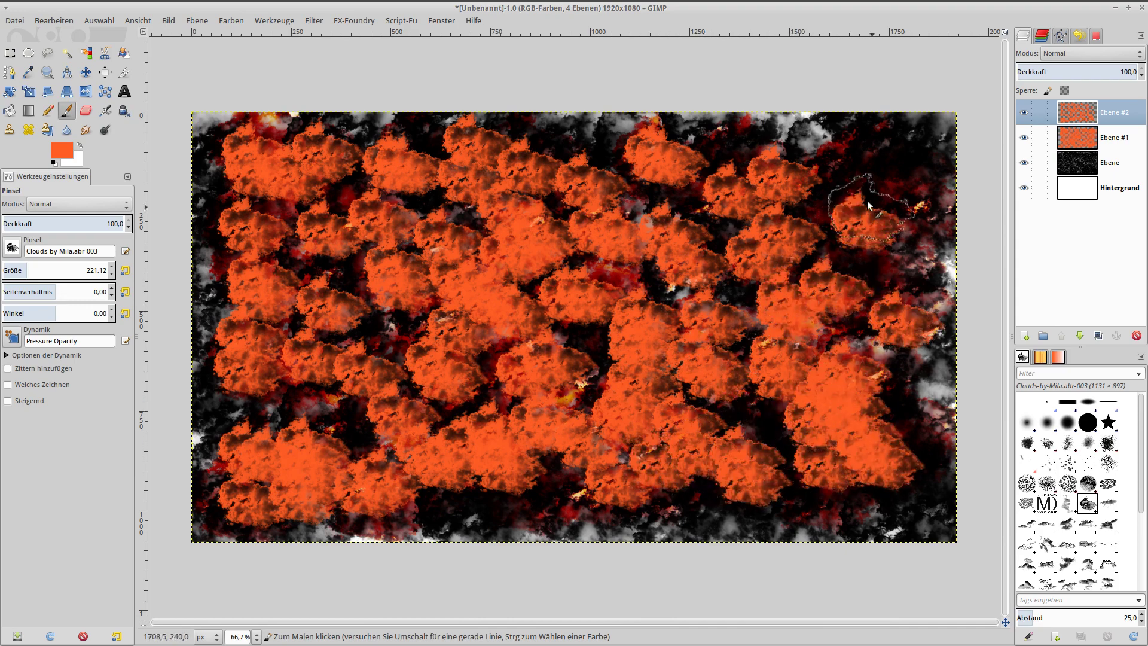
{"action": "left_click", "coordinate": [918, 179]}
{"action": "left_click", "coordinate": [917, 323]}
{"action": "left_click", "coordinate": [920, 442]}
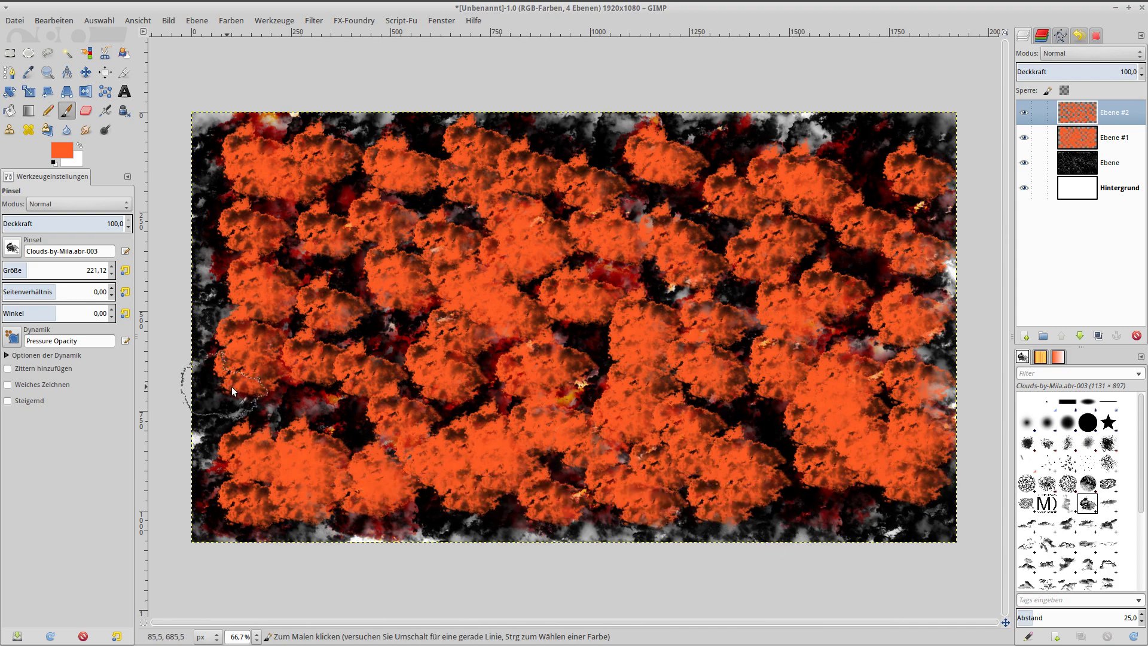
{"action": "left_click", "coordinate": [302, 413]}
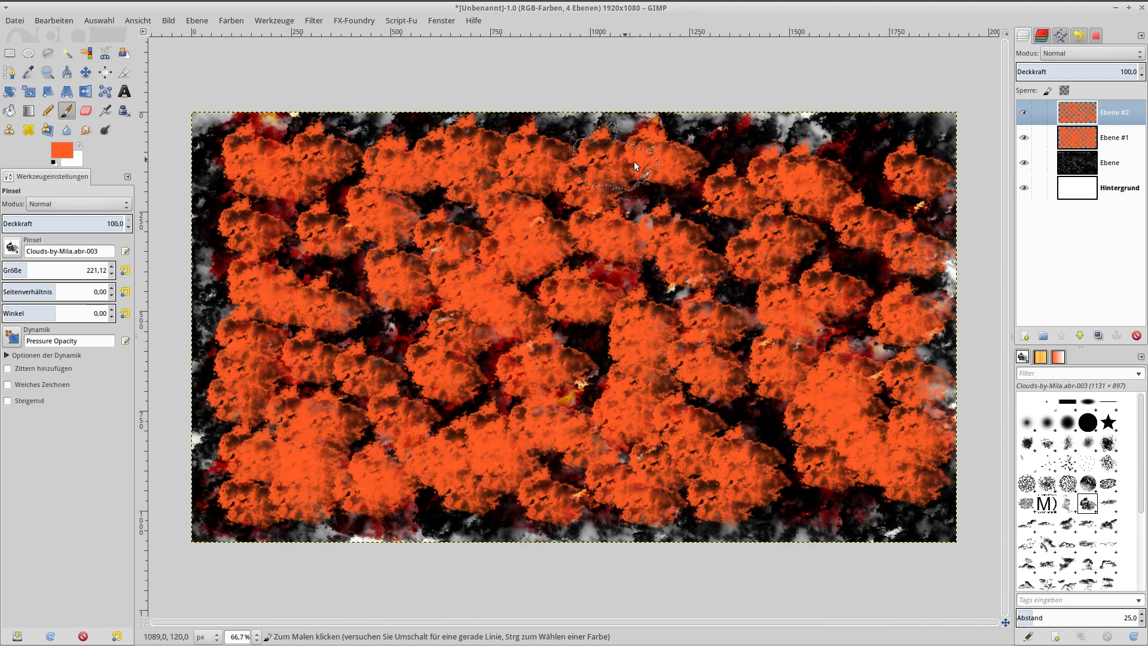
{"action": "left_click", "coordinate": [856, 165]}
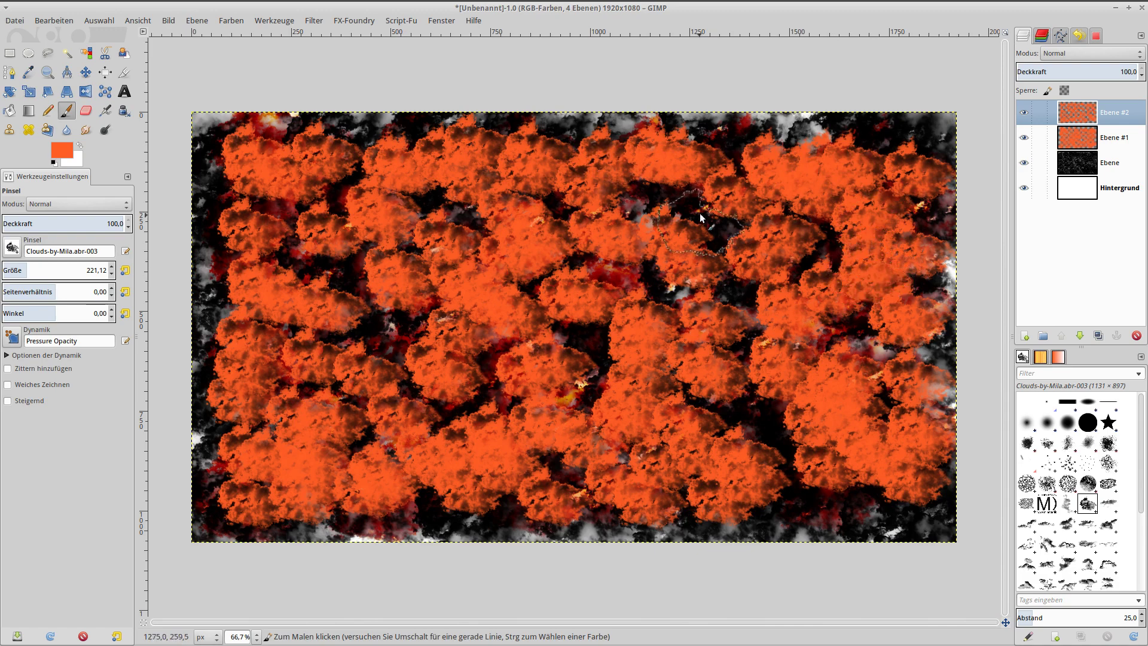
{"action": "left_click", "coordinate": [764, 413]}
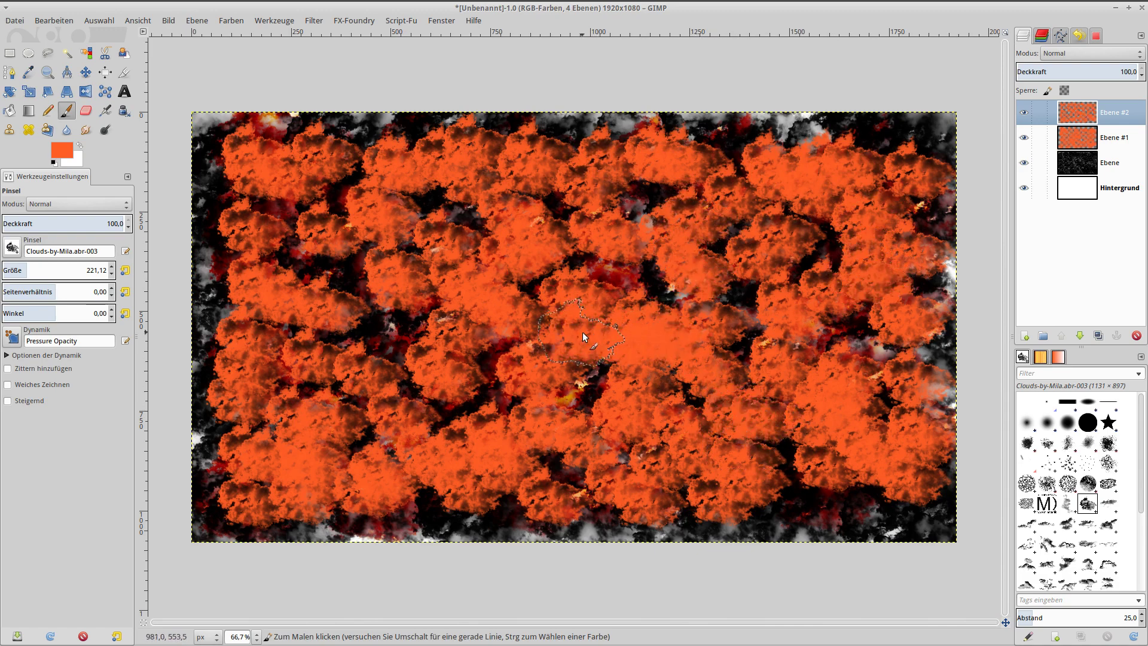
- Set the Ebene #2 cloud layer to Abwedeln blending mode
{"action": "left_click", "coordinate": [1070, 55]}
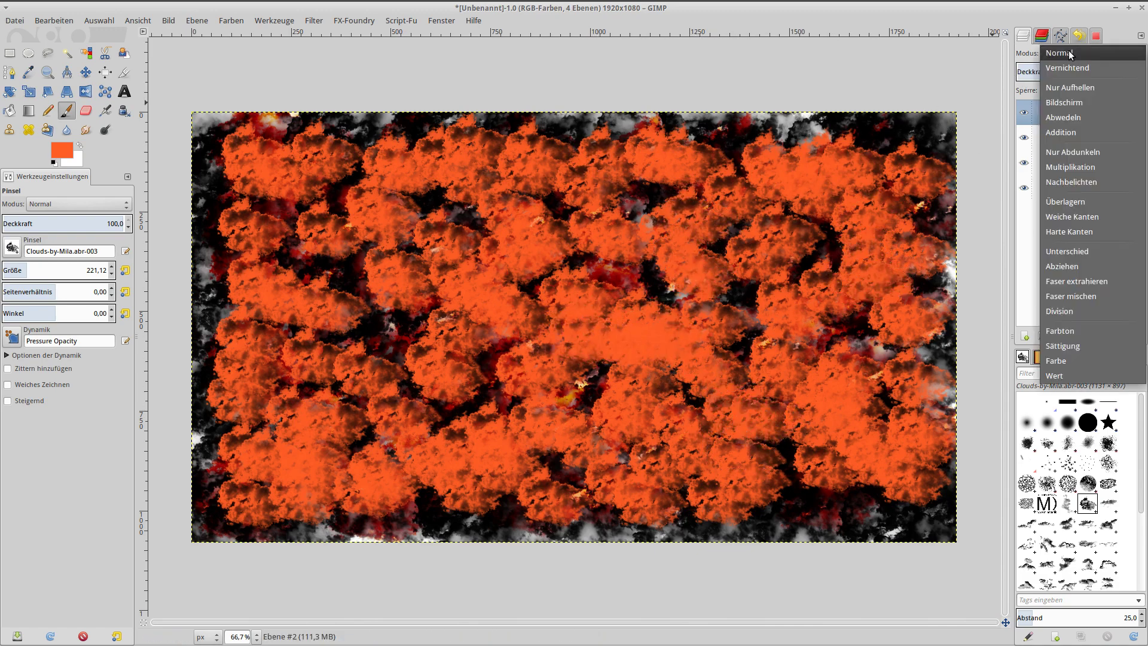
{"action": "left_click", "coordinate": [1078, 116]}
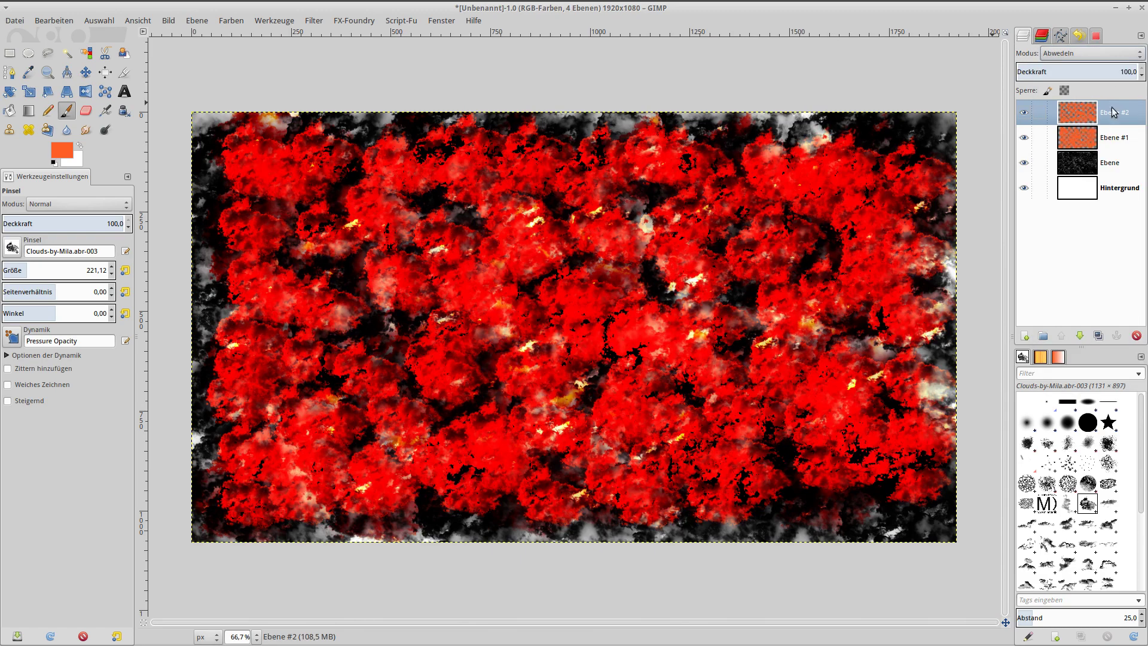
{"action": "left_click", "coordinate": [1024, 336]}
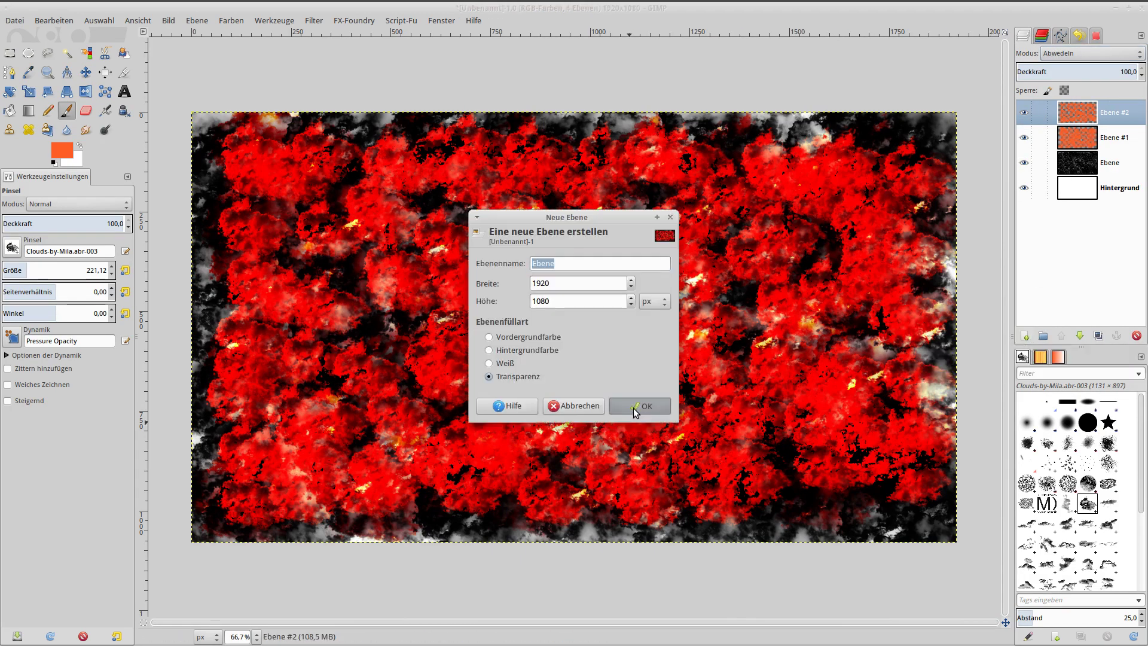
- Add transparent layer Ebene #3 and set the foreground colour to yellow efe219
{"action": "left_click", "coordinate": [633, 407]}
{"action": "left_click", "coordinate": [55, 154]}
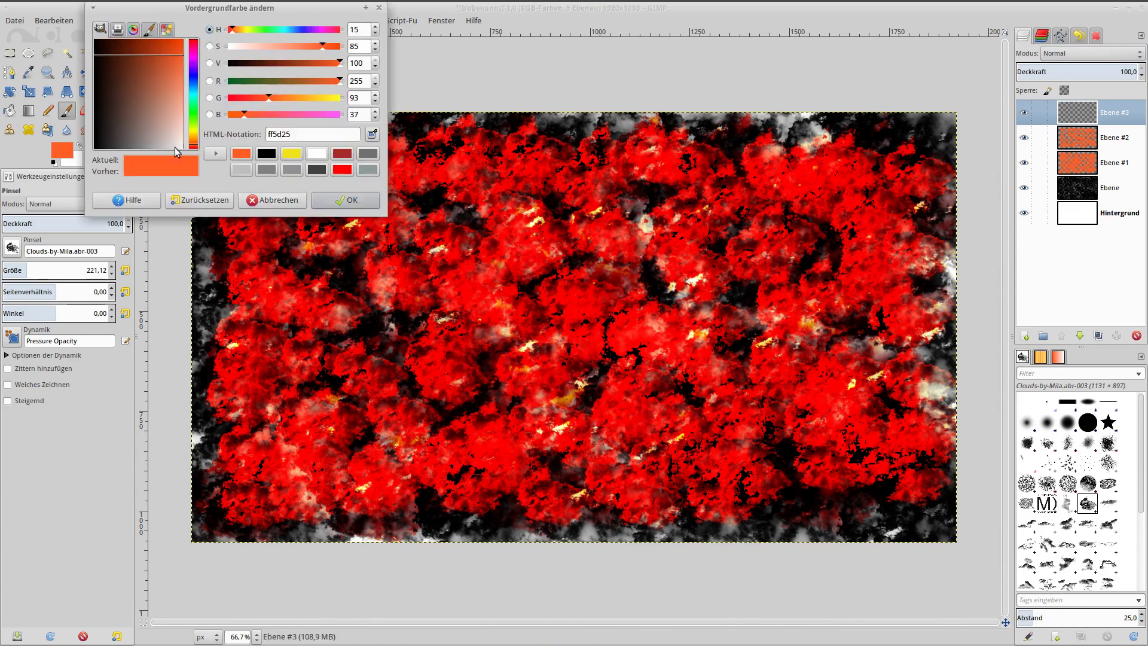
{"action": "left_click", "coordinate": [293, 154]}
{"action": "left_click_drag", "start_coordinate": [304, 139], "coordinate": [265, 132]}
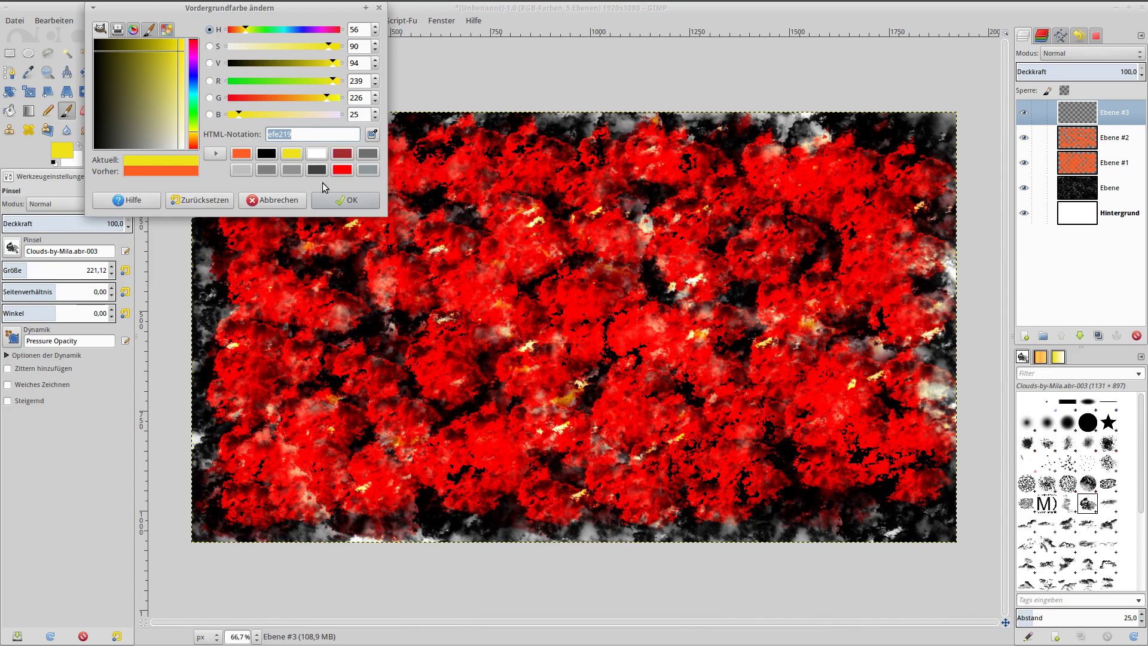
{"action": "left_click", "coordinate": [335, 198]}
- Set the background colour to black
{"action": "left_click", "coordinate": [77, 162]}
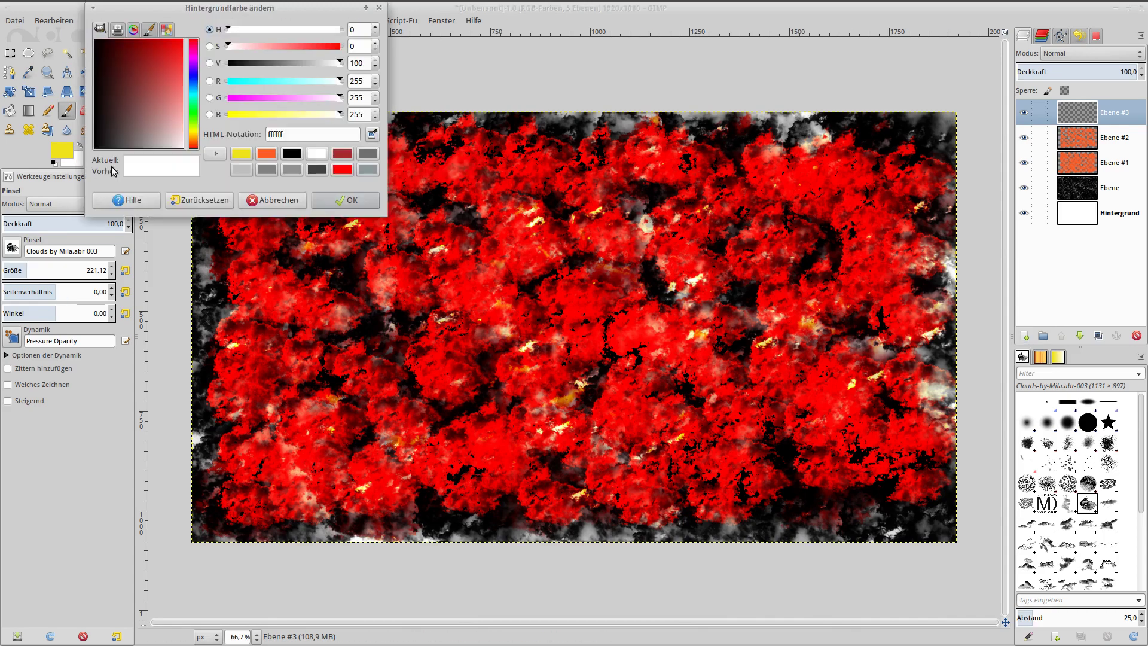
{"action": "left_click", "coordinate": [291, 154]}
{"action": "left_click", "coordinate": [345, 199]}
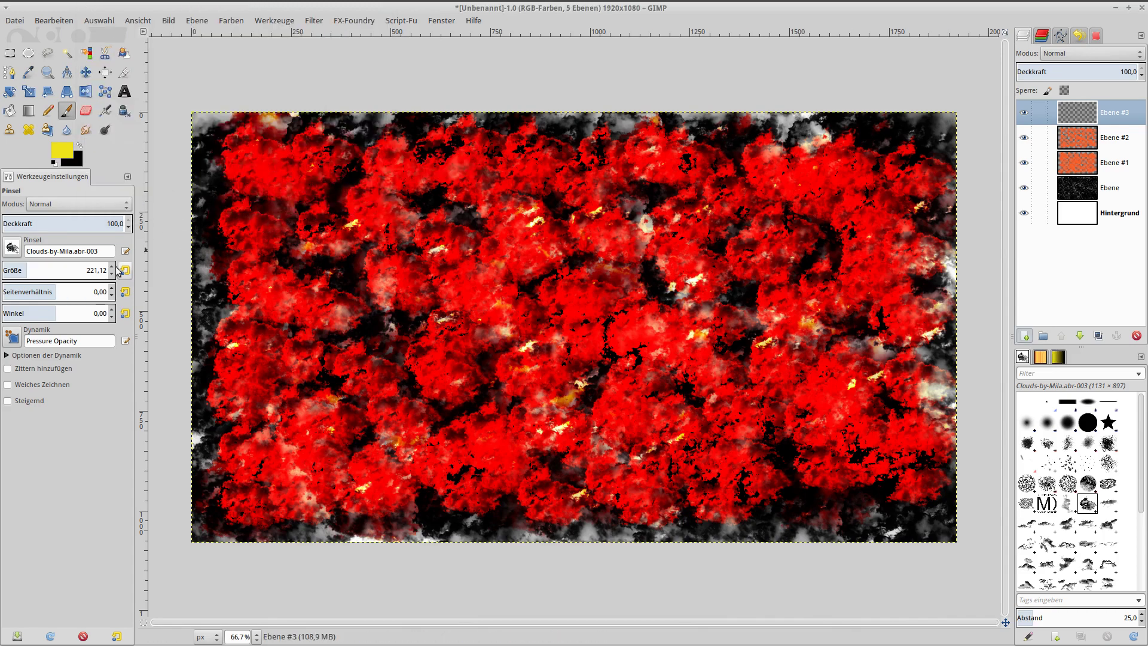
- Draw a Kreisförmig yellow-to-black gradient outward from the canvas centre
{"action": "left_click", "coordinate": [32, 113]}
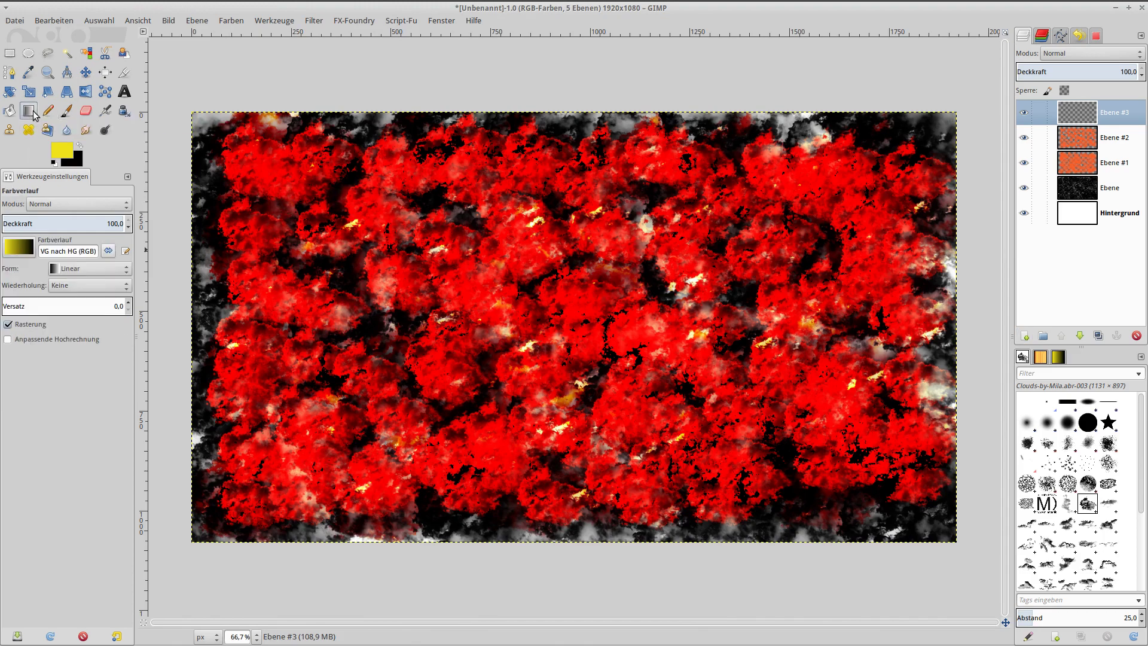
{"action": "left_click", "coordinate": [67, 269]}
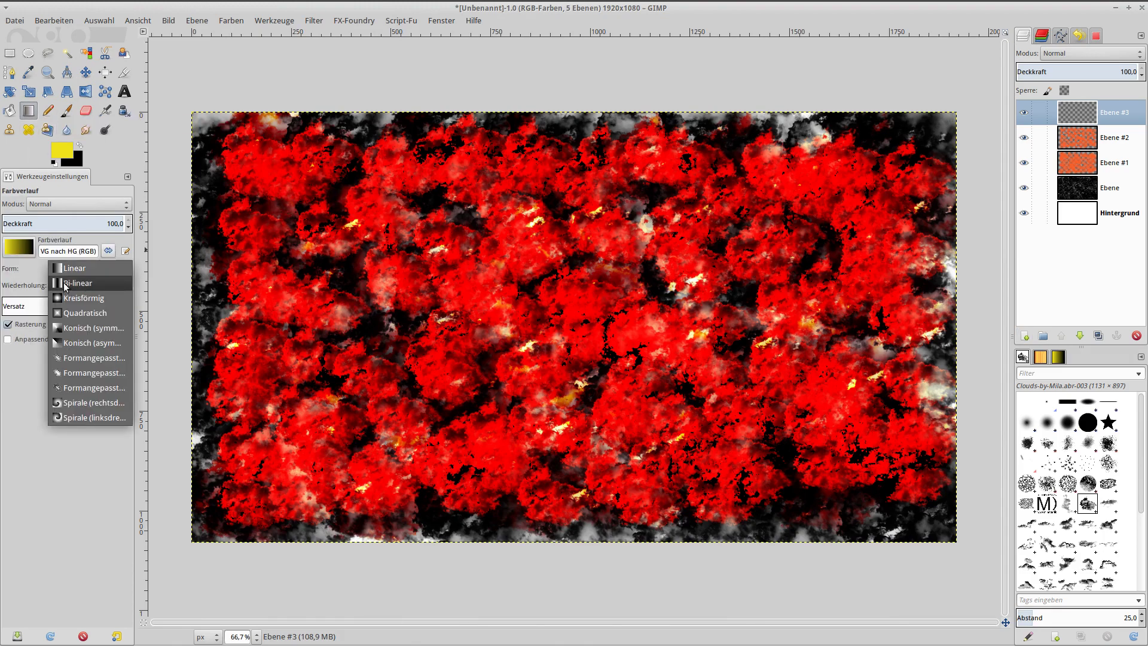
{"action": "left_click", "coordinate": [69, 298]}
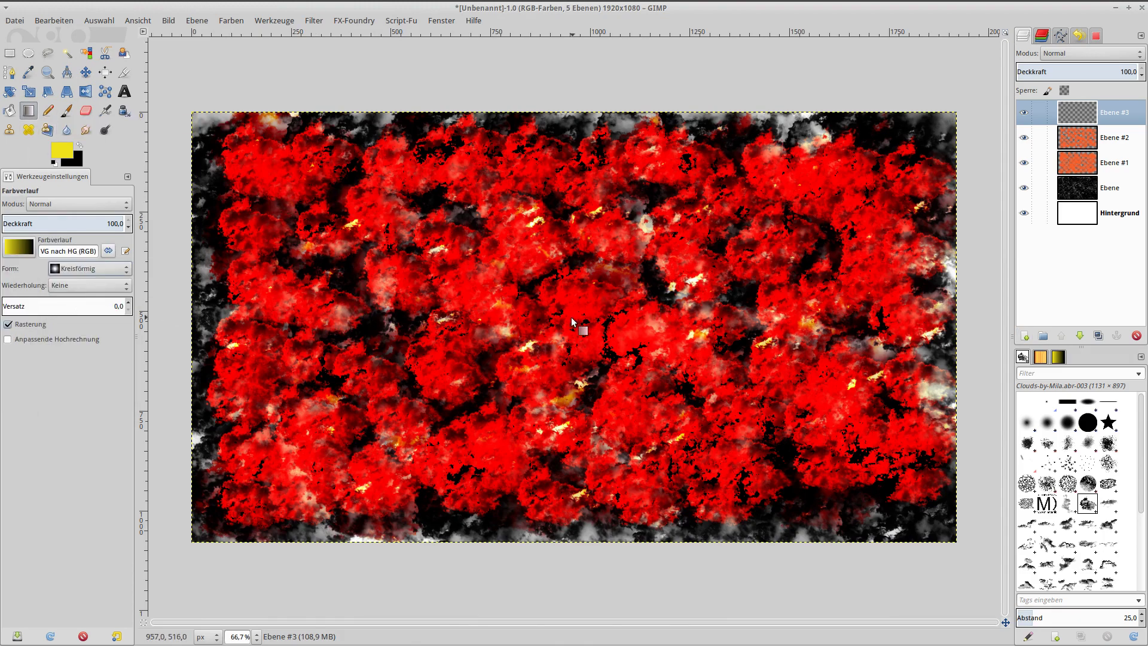
{"action": "left_click_drag", "start_coordinate": [565, 333], "coordinate": [1142, 17]}
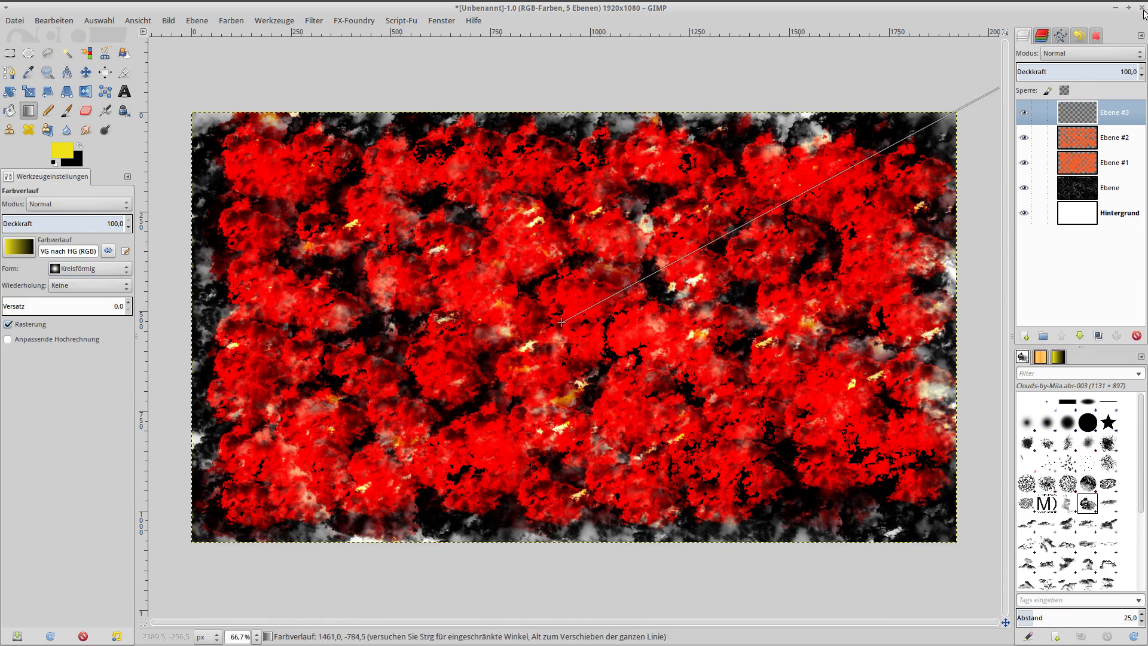
- Blend the gradient layer in Weiche Kanten mode and merge all visible layers
{"action": "left_click", "coordinate": [1087, 56]}
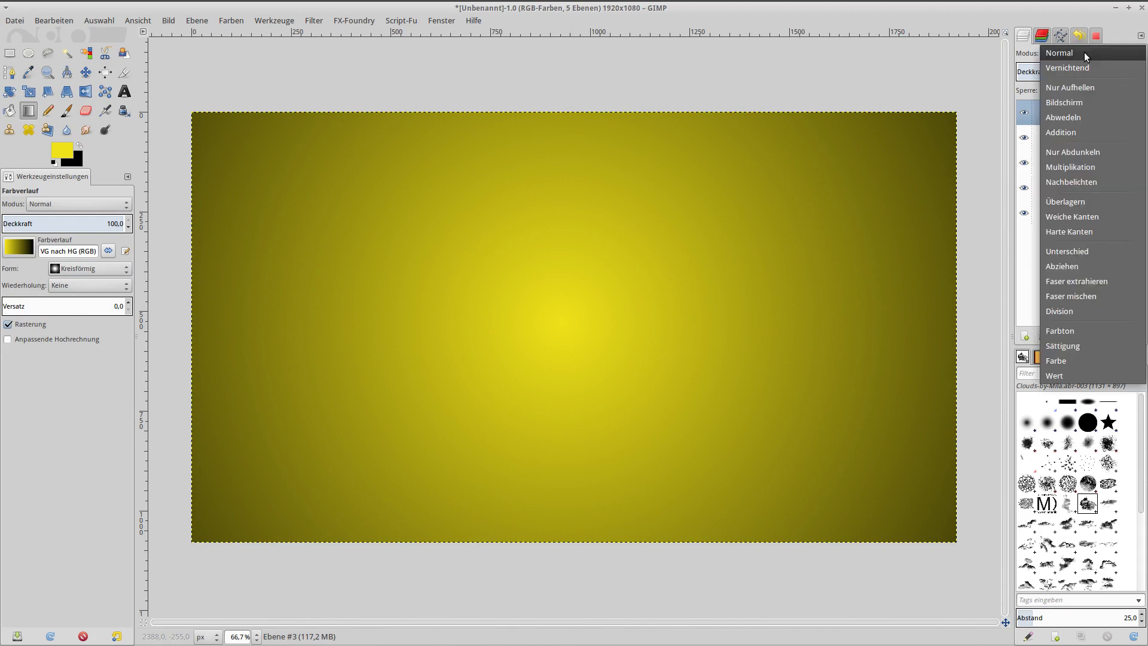
{"action": "left_click", "coordinate": [1087, 216]}
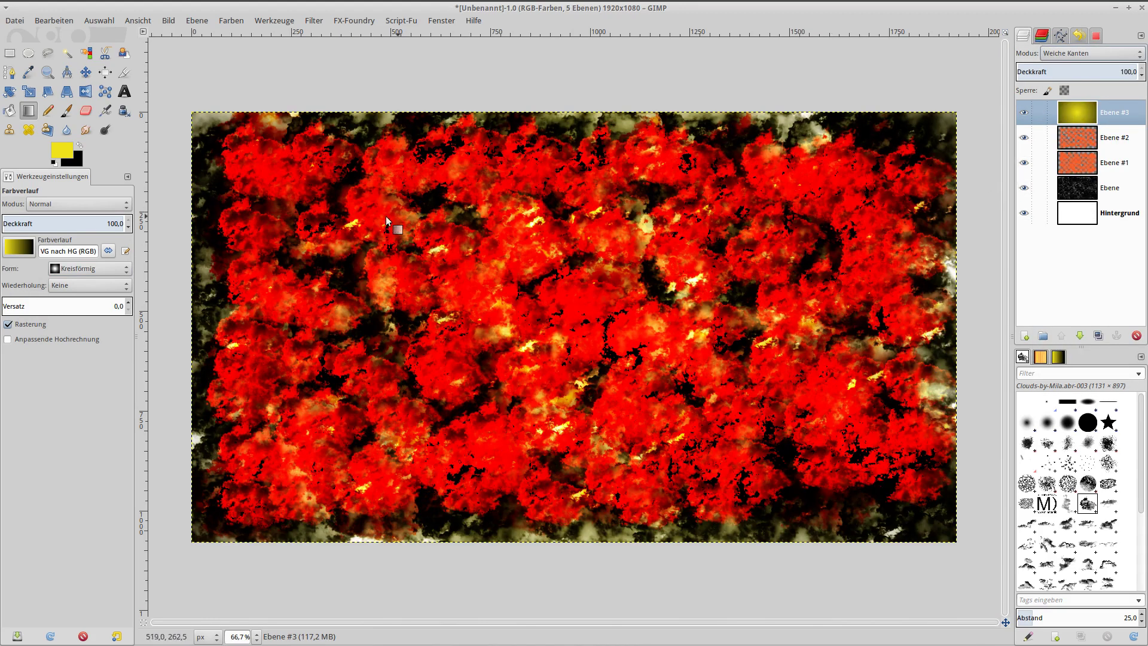
{"action": "left_click", "coordinate": [168, 22]}
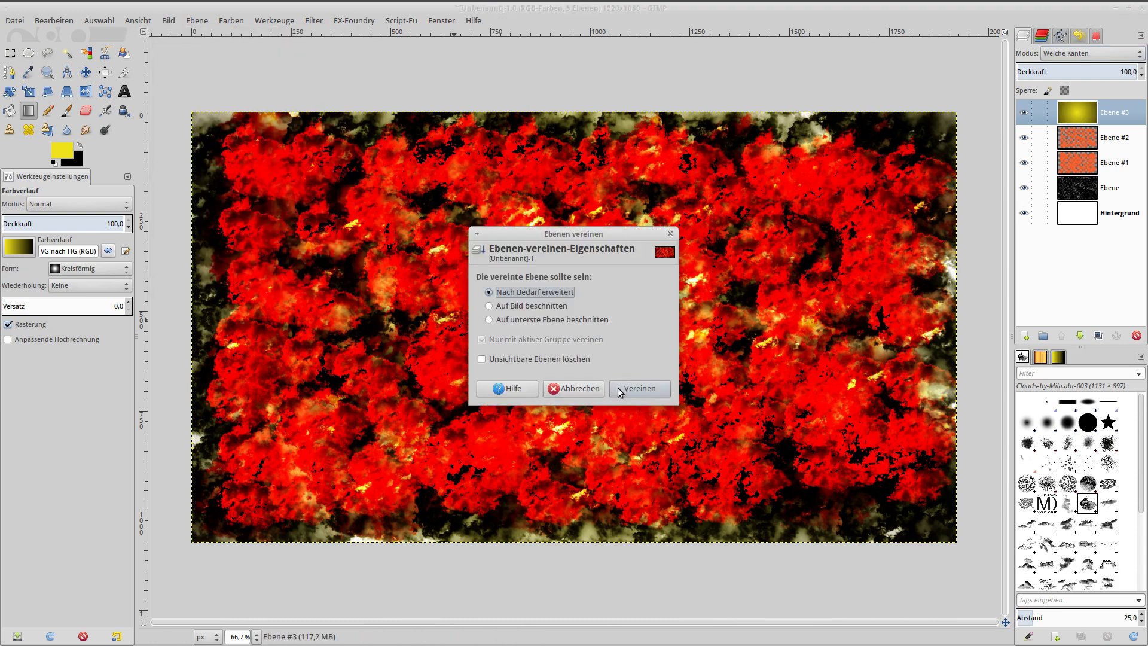
{"action": "left_click", "coordinate": [619, 389]}
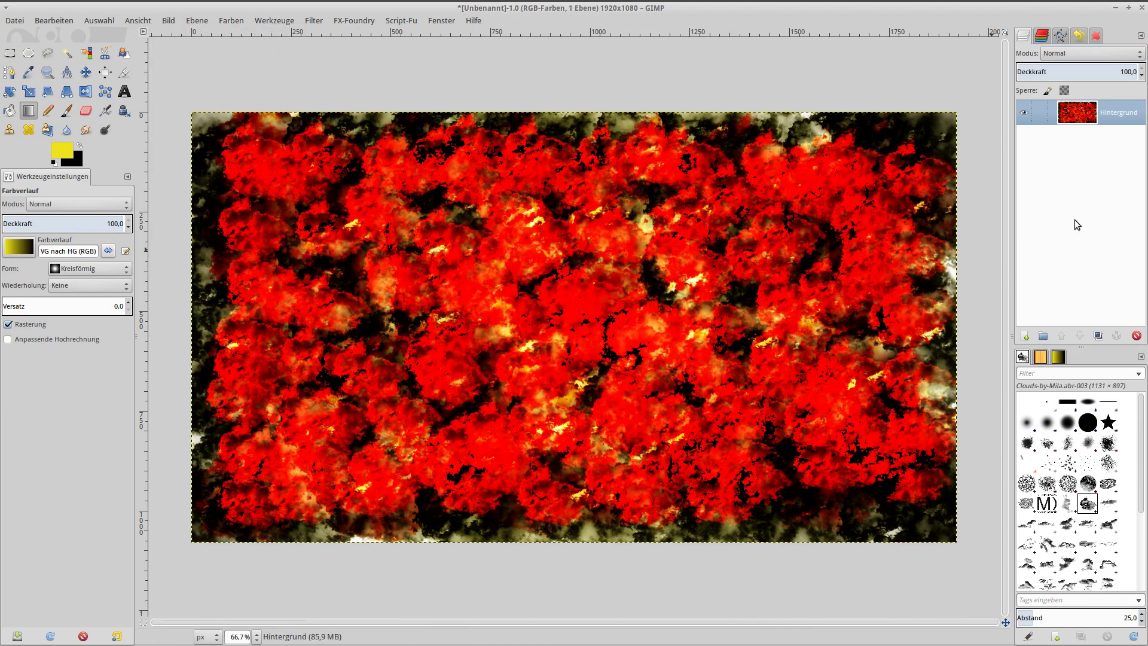
- Duplicate the merged layer, hide the original, and apply G'MIC Tiled parameterization to the copy
{"action": "left_click", "coordinate": [1098, 336]}
{"action": "left_click", "coordinate": [1023, 138]}
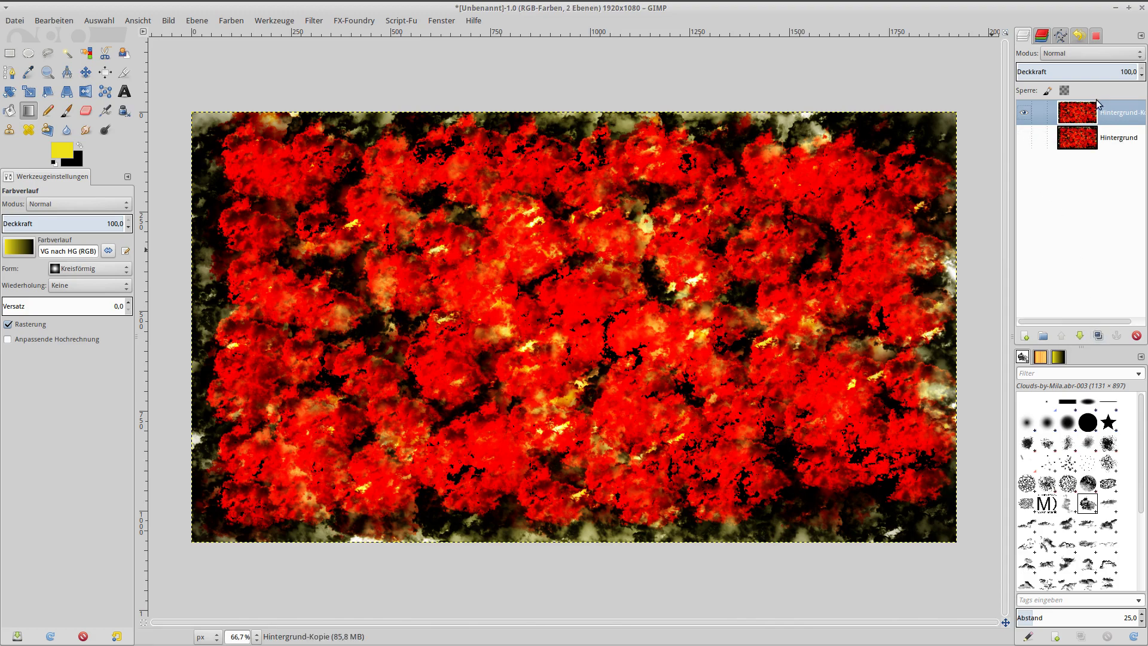
{"action": "left_click", "coordinate": [311, 22]}
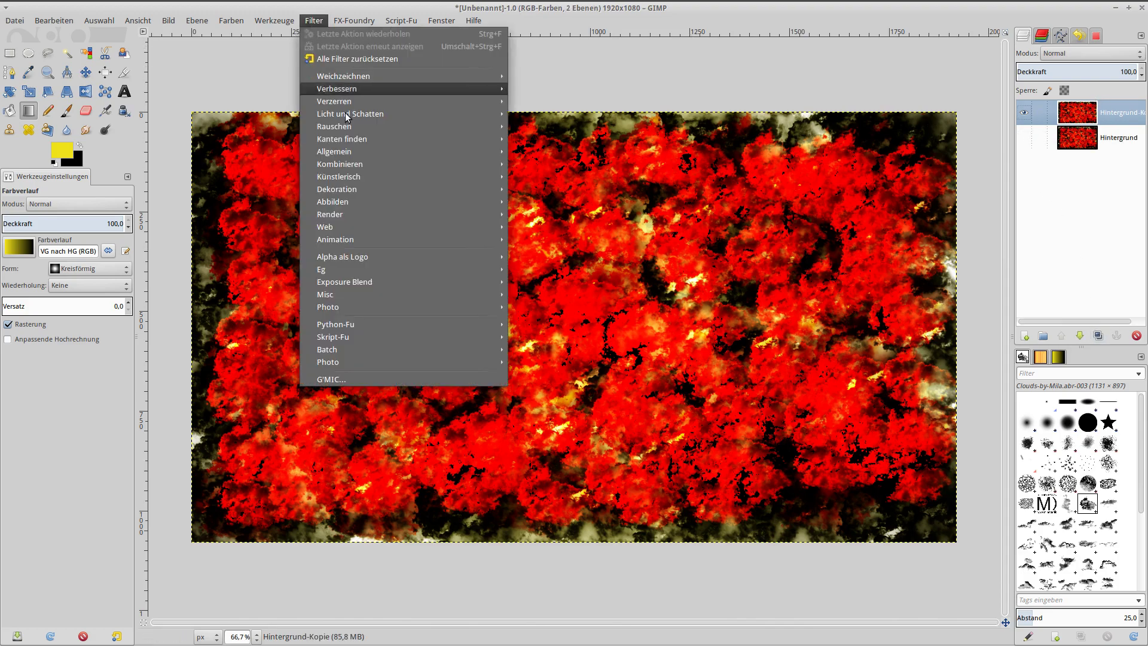
{"action": "left_click", "coordinate": [361, 379]}
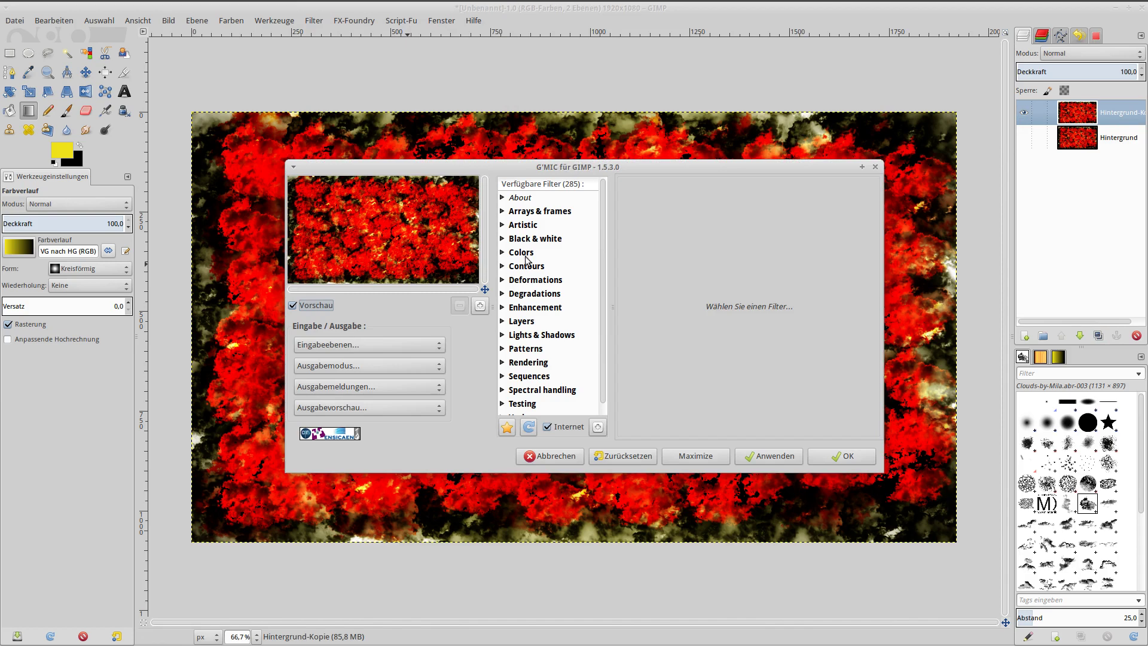
{"action": "left_click", "coordinate": [501, 213]}
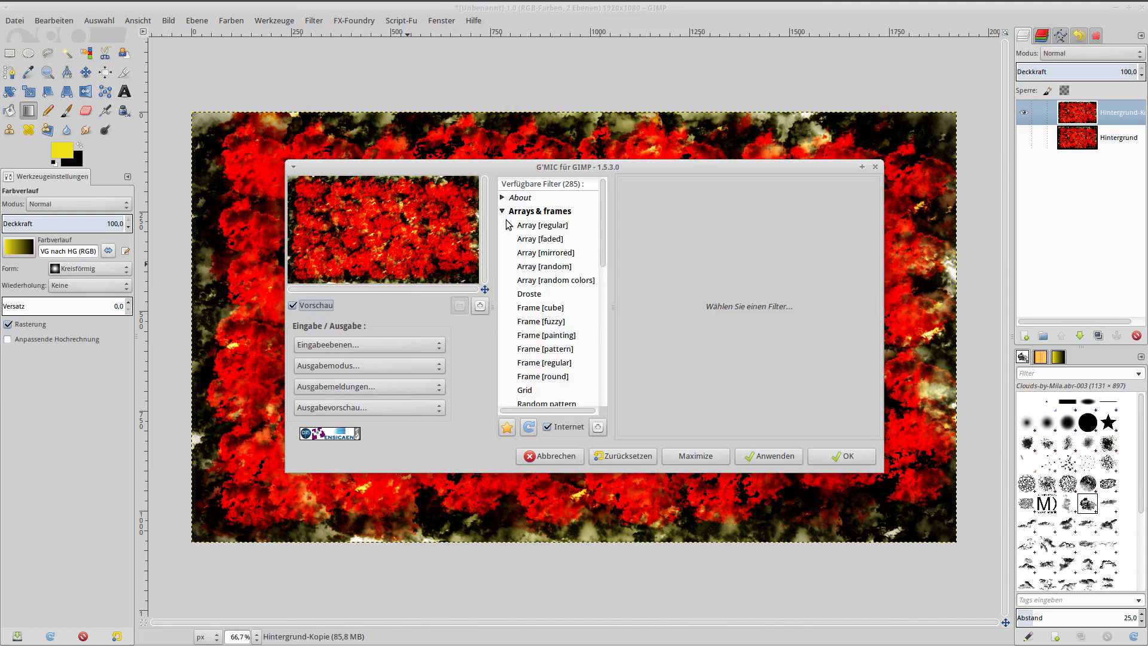
{"action": "scroll", "coordinate": [526, 251], "scroll_direction": "down", "scroll_amount": 3}
{"action": "scroll", "coordinate": [535, 287], "scroll_direction": "down", "scroll_amount": 2}
{"action": "left_click", "coordinate": [544, 306]}
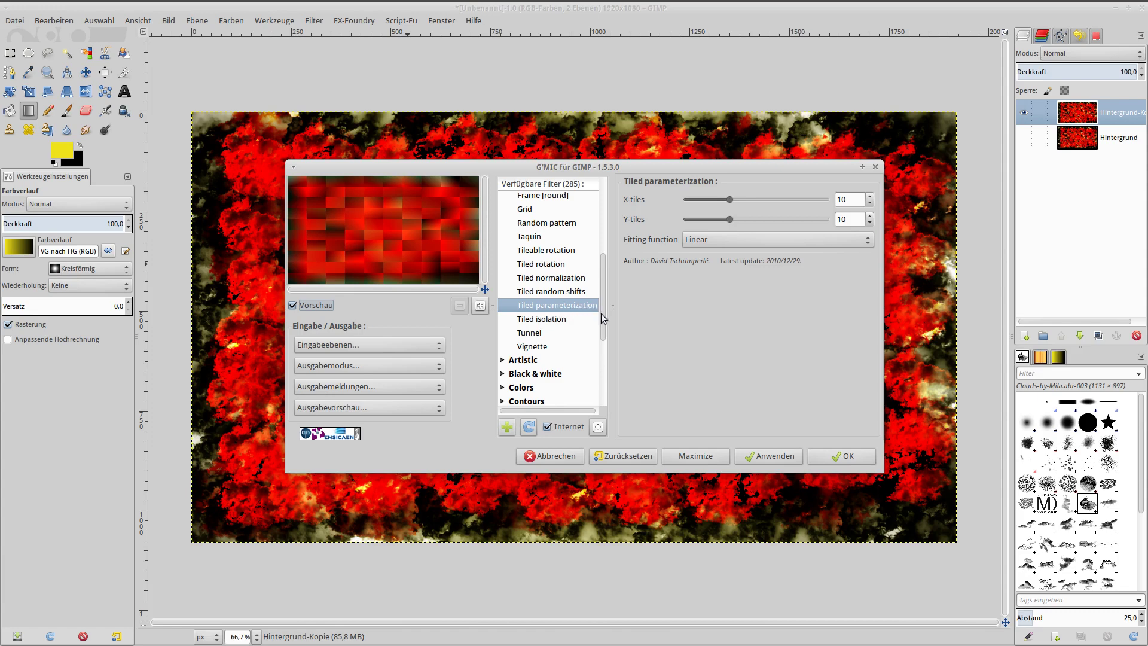
{"action": "left_click", "coordinate": [836, 457]}
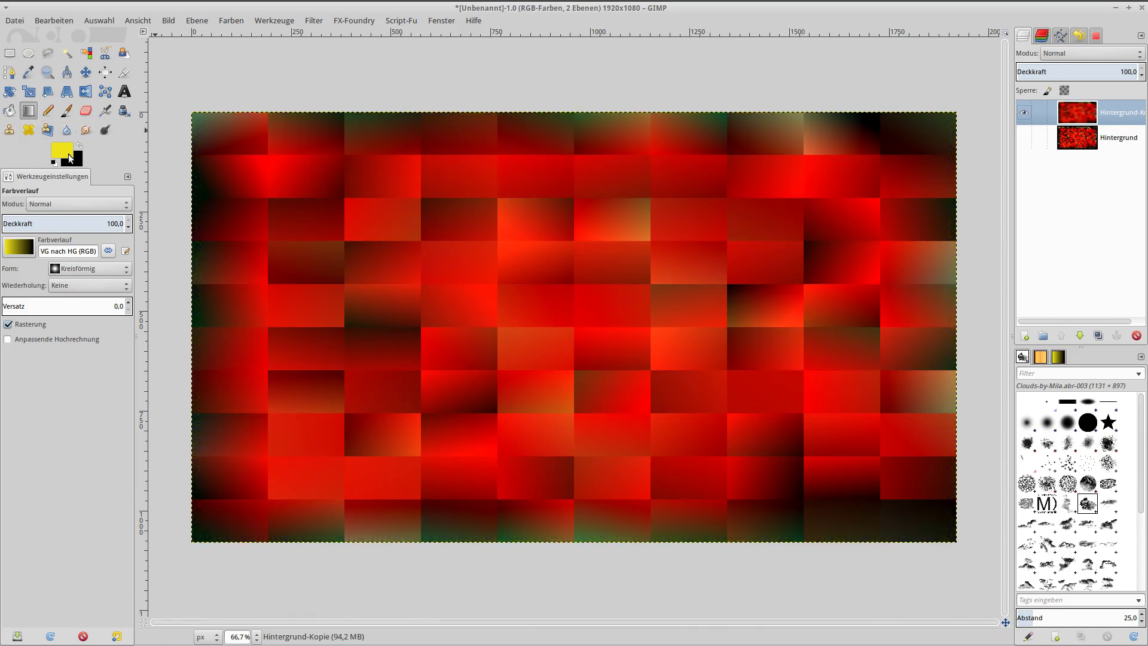
- Type 'GIMP' in black 11S01 Black Tuesday, size 600, letter spacing 40, across the canvas
{"action": "left_click", "coordinate": [54, 162]}
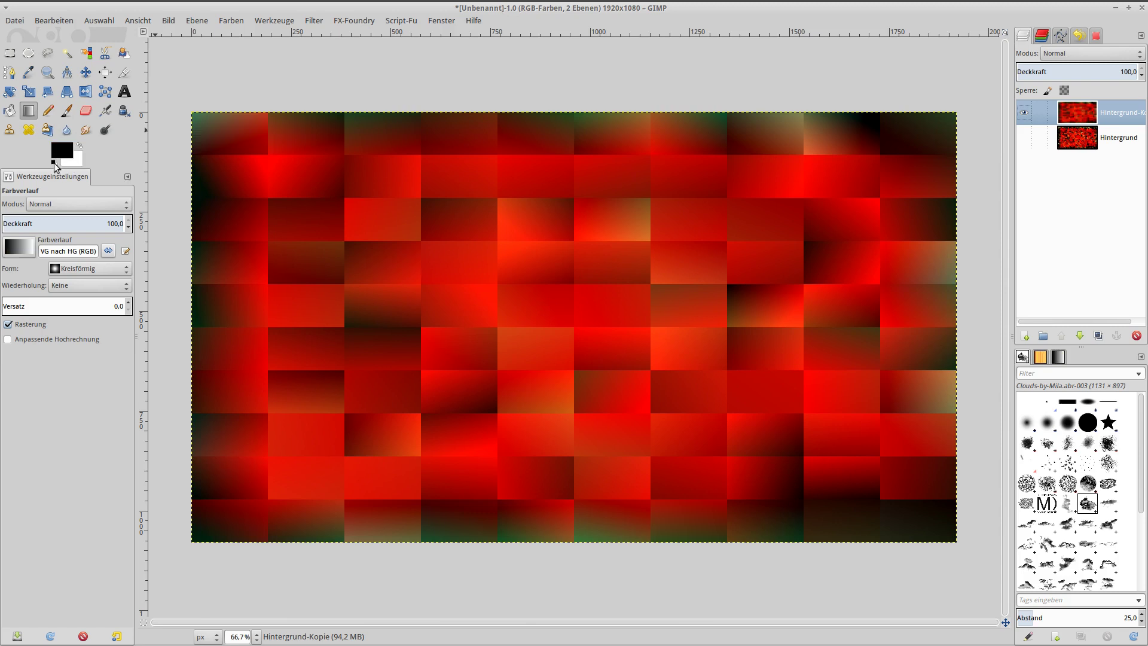
{"action": "left_click", "coordinate": [124, 91]}
{"action": "left_click", "coordinate": [15, 212]}
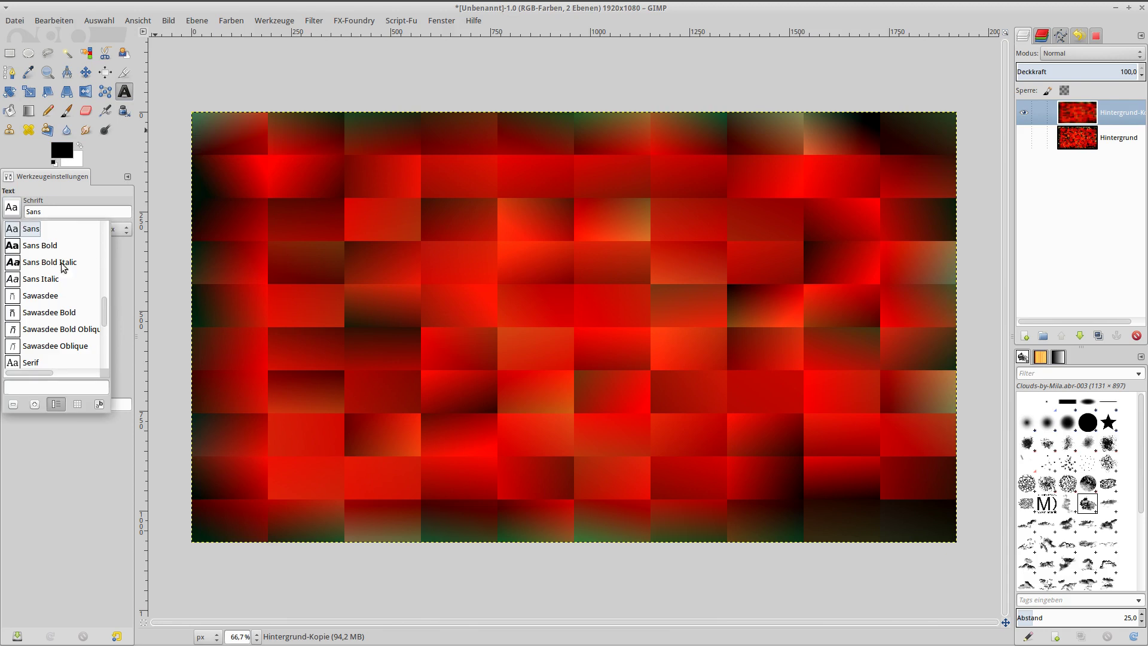
{"action": "left_click_drag", "start_coordinate": [105, 311], "coordinate": [106, 225]}
{"action": "double_click", "coordinate": [72, 232]}
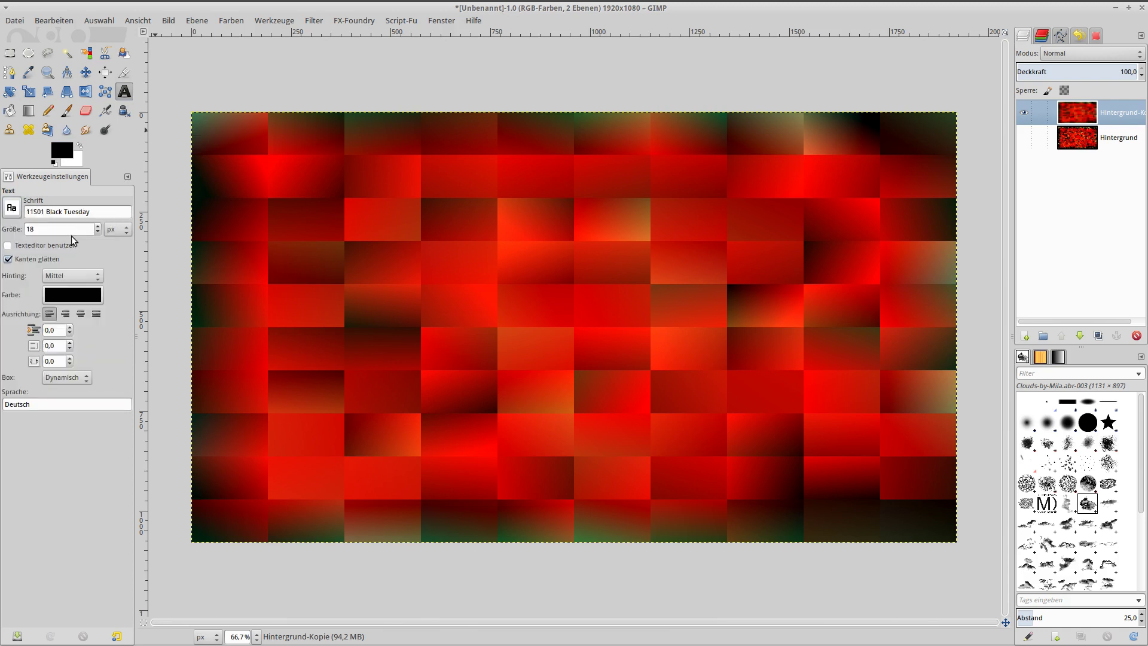
{"action": "left_click", "coordinate": [48, 229]}
{"action": "type", "text": "600"}
{"action": "double_click", "coordinate": [61, 361]}
{"action": "type", "text": "40"}
{"action": "left_click_drag", "start_coordinate": [219, 193], "coordinate": [912, 483]}
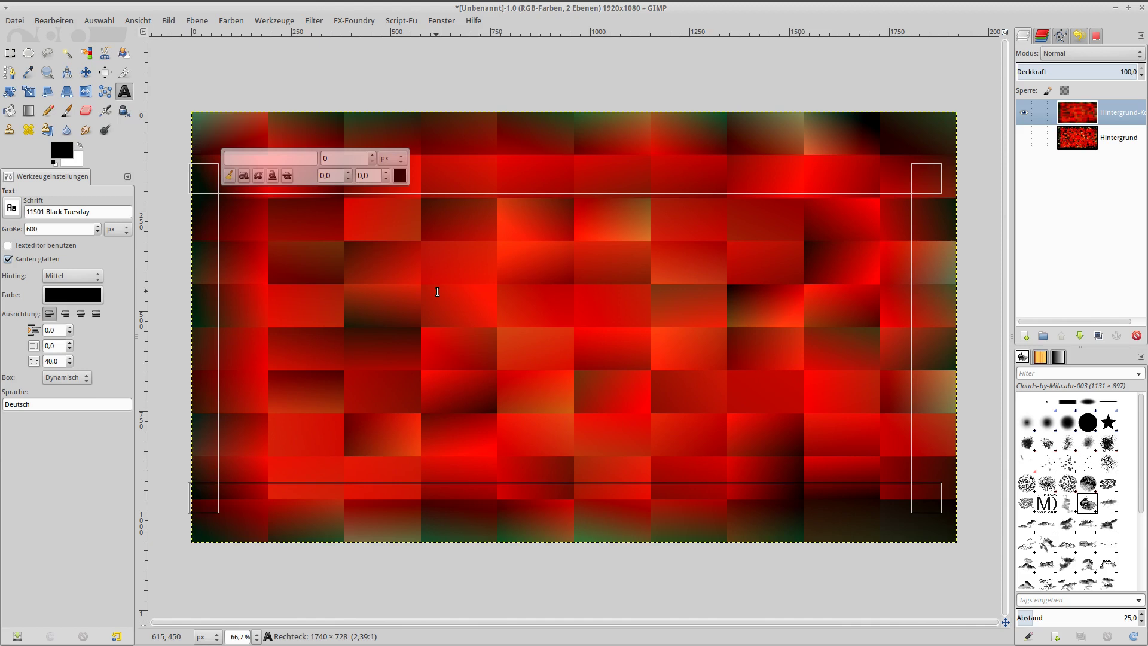
{"action": "type", "text": "GIMP"}
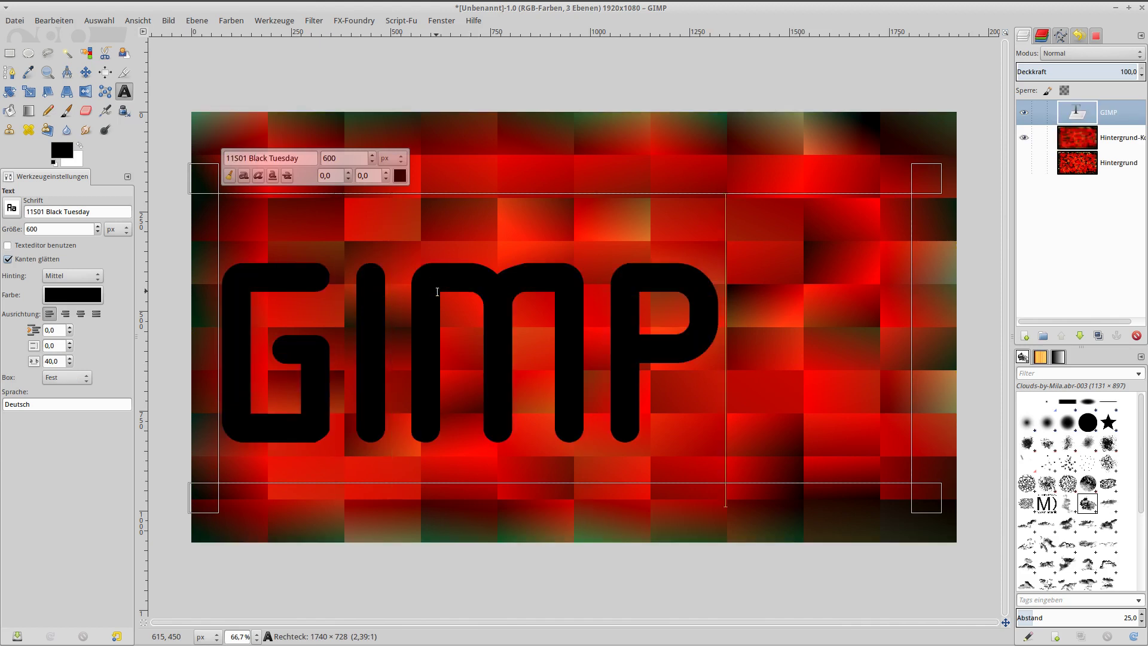
- Centre the GIMP text vertically, nudge it right, and resize its layer to the full canvas
{"action": "left_click", "coordinate": [104, 74]}
{"action": "left_click", "coordinate": [231, 295]}
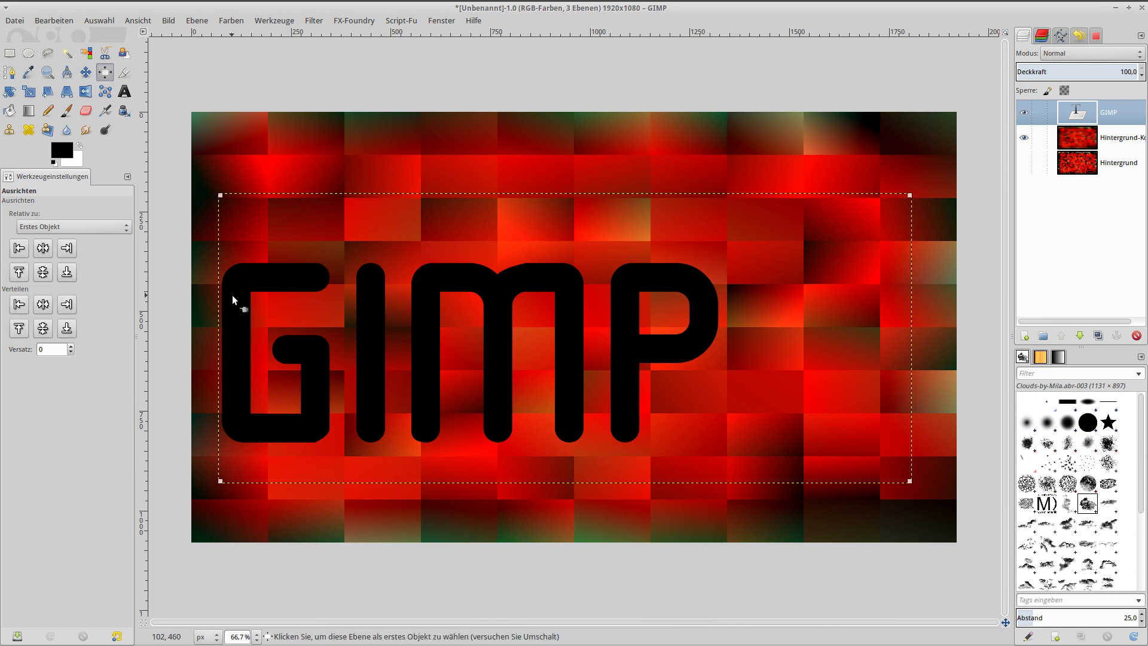
{"action": "left_click", "coordinate": [42, 272]}
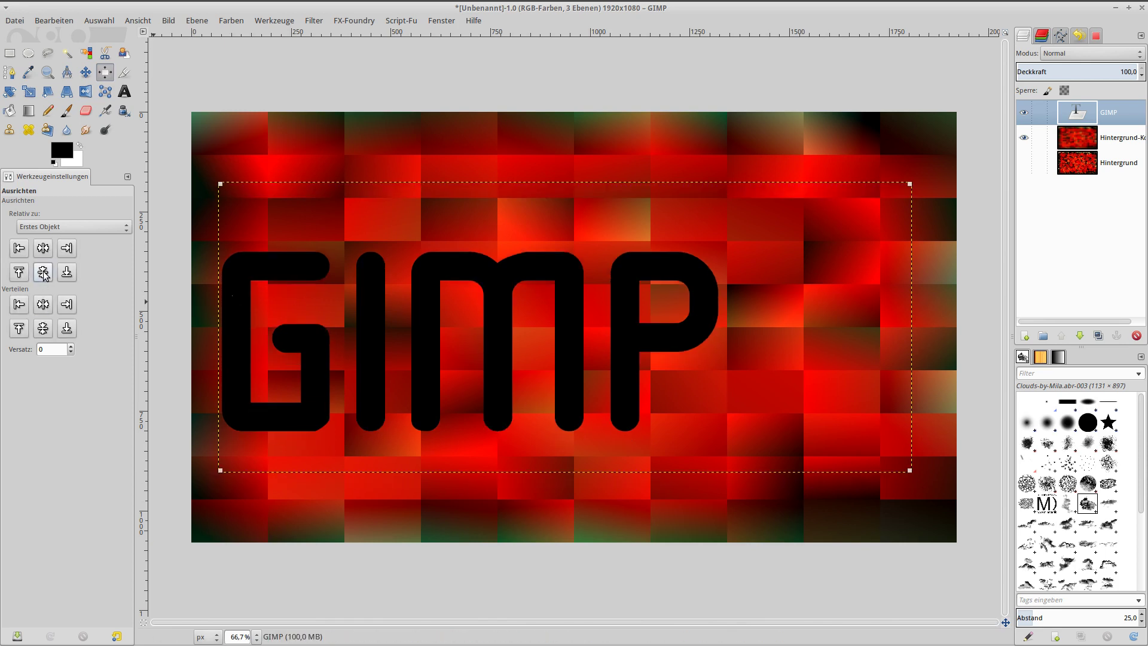
{"action": "left_click", "coordinate": [85, 73]}
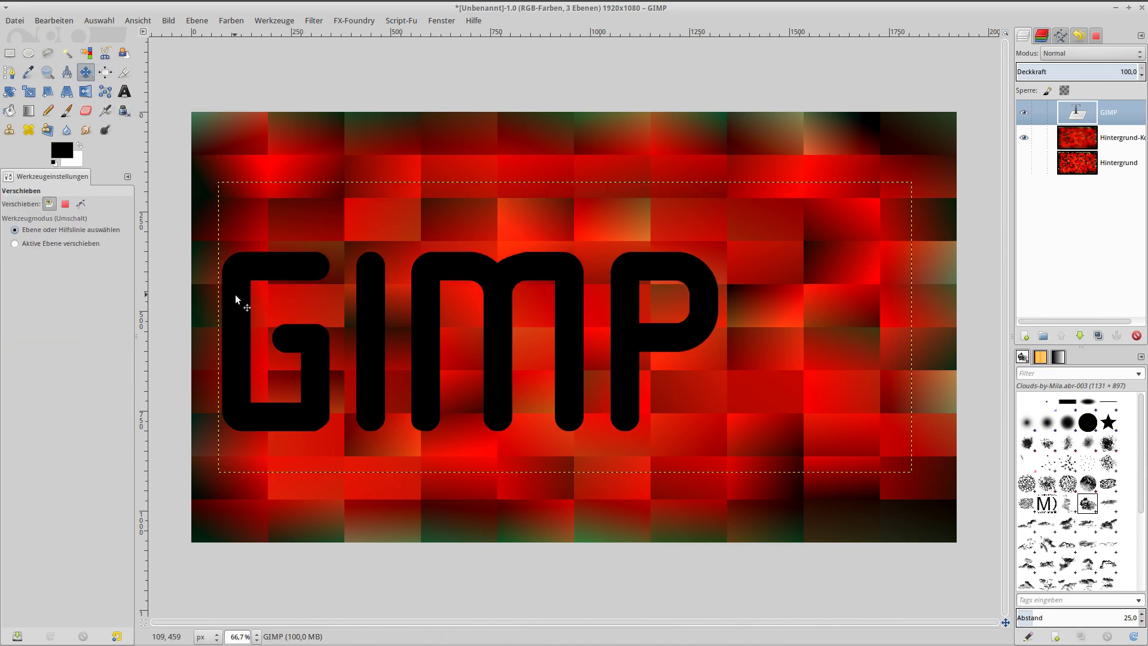
{"action": "left_click_drag", "start_coordinate": [235, 295], "coordinate": [335, 304]}
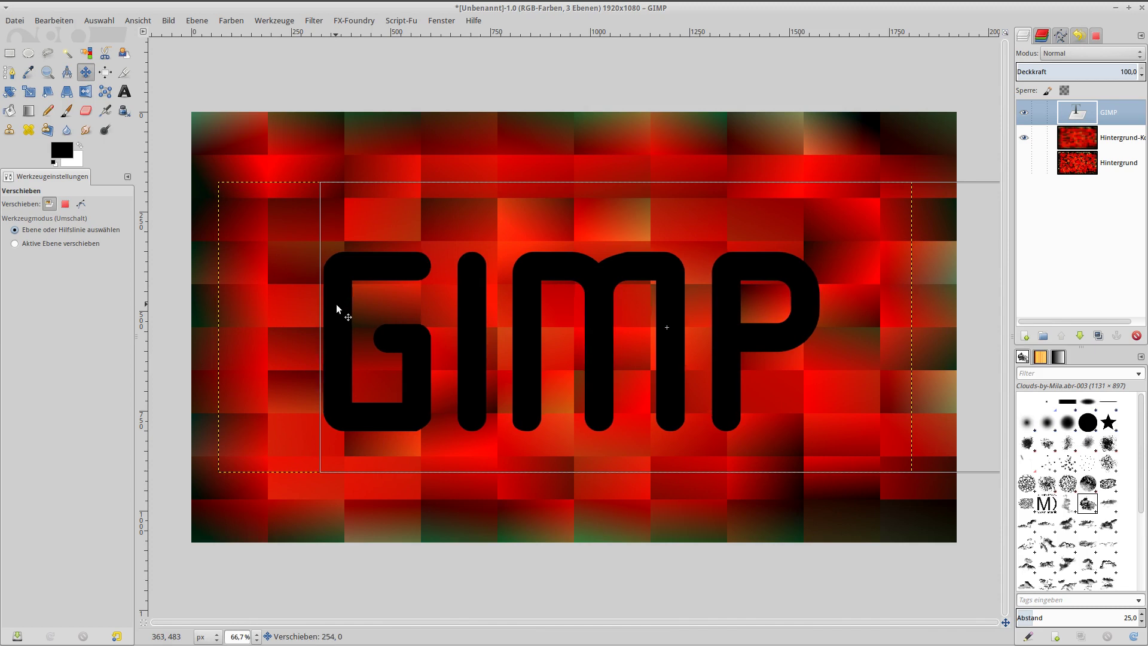
{"action": "right_click", "coordinate": [1078, 112]}
{"action": "left_click", "coordinate": [1039, 293]}
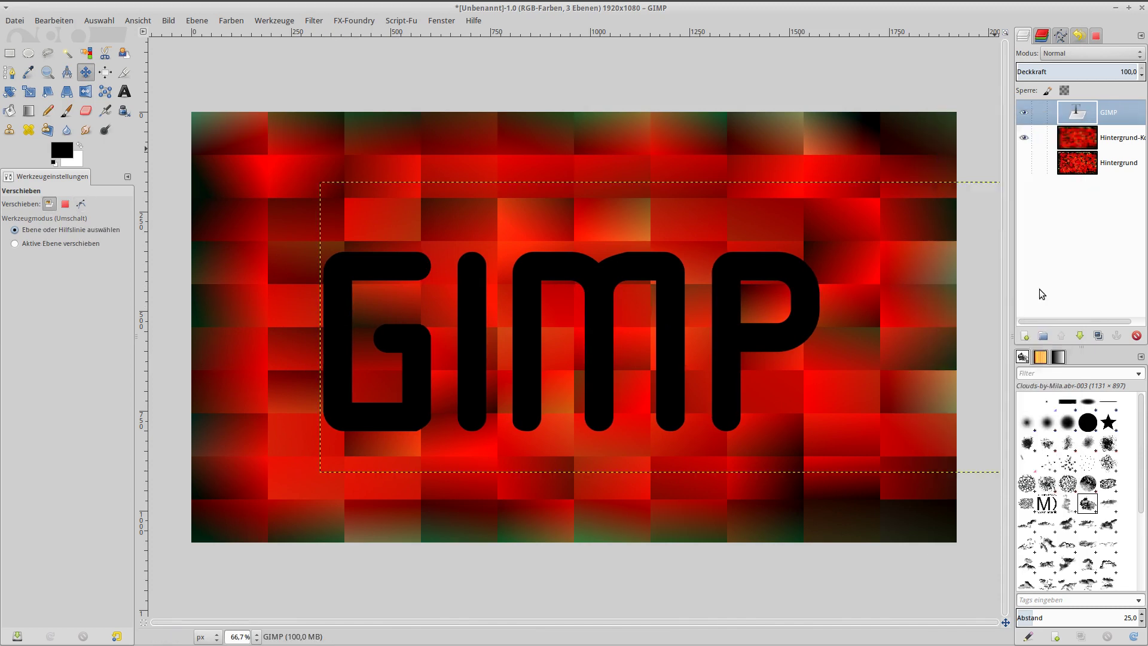
- Fill the GIMP letters with the red tile texture copied from the background copy, and anchor it
{"action": "right_click", "coordinate": [1073, 115]}
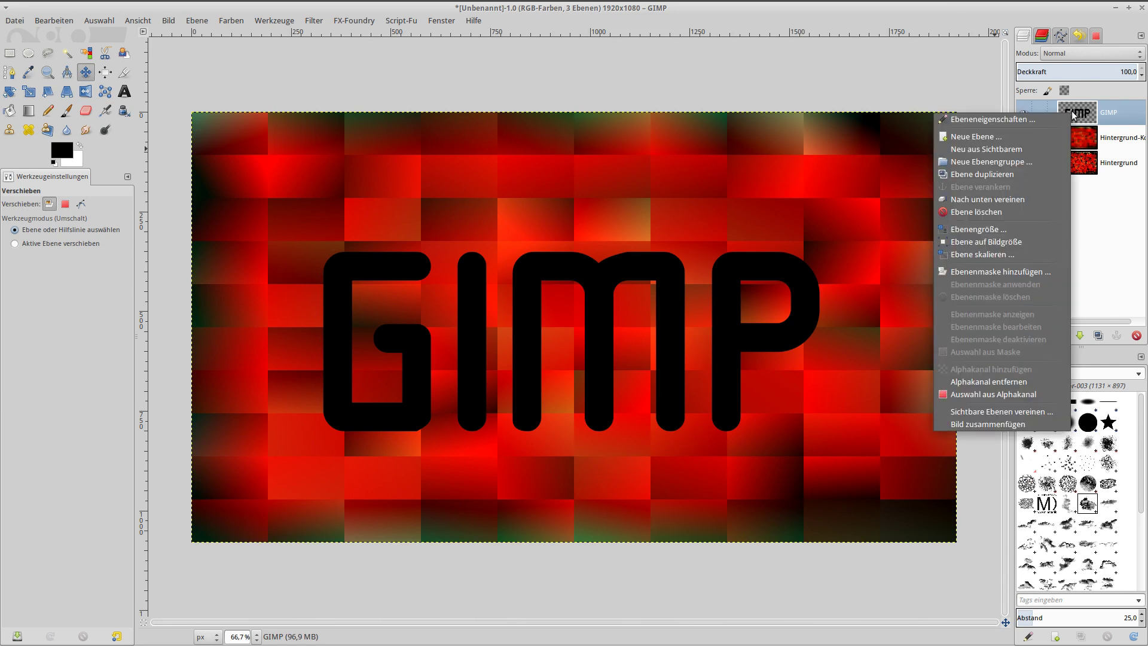
{"action": "left_click", "coordinate": [1027, 393]}
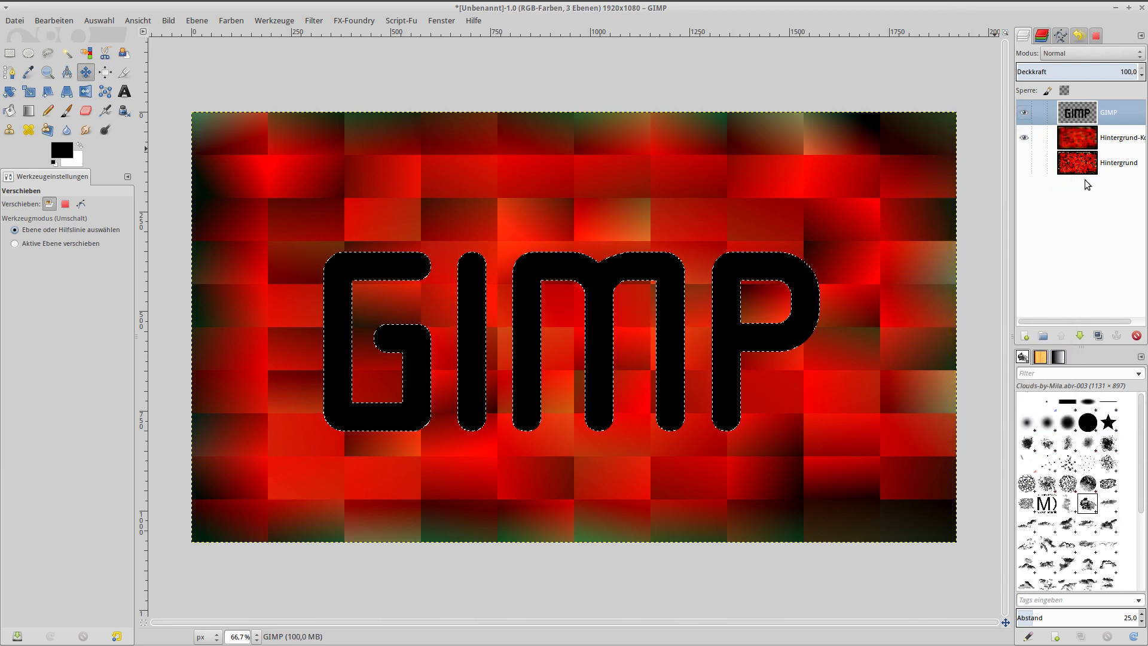
{"action": "left_click", "coordinate": [1080, 139]}
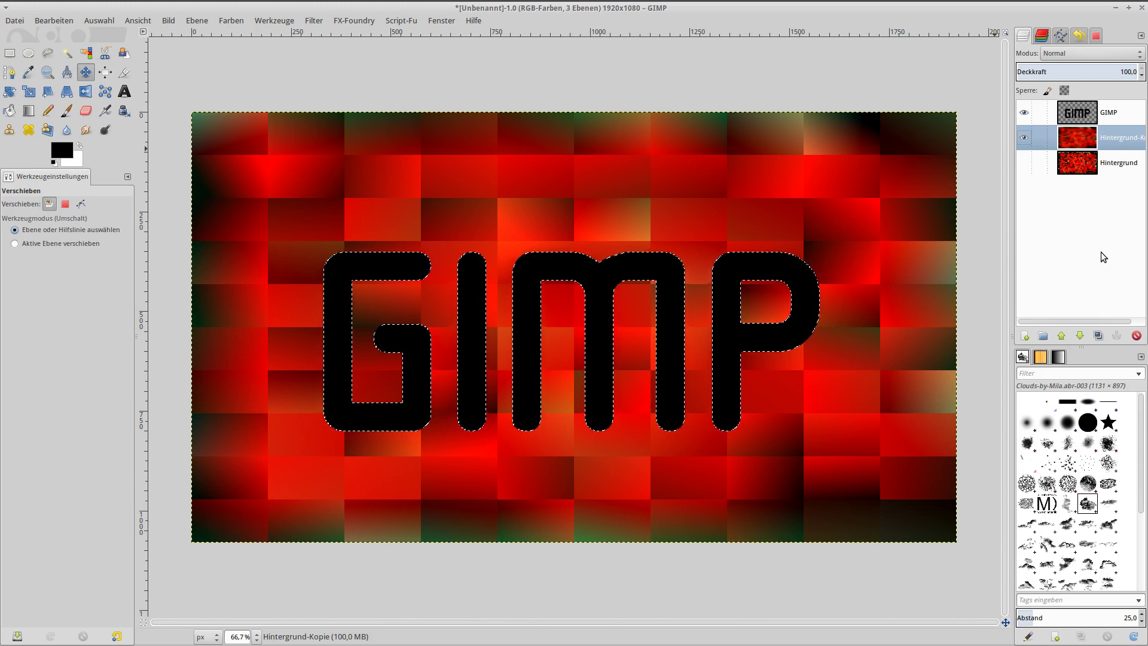
{"action": "key", "text": "ctrl+c"}
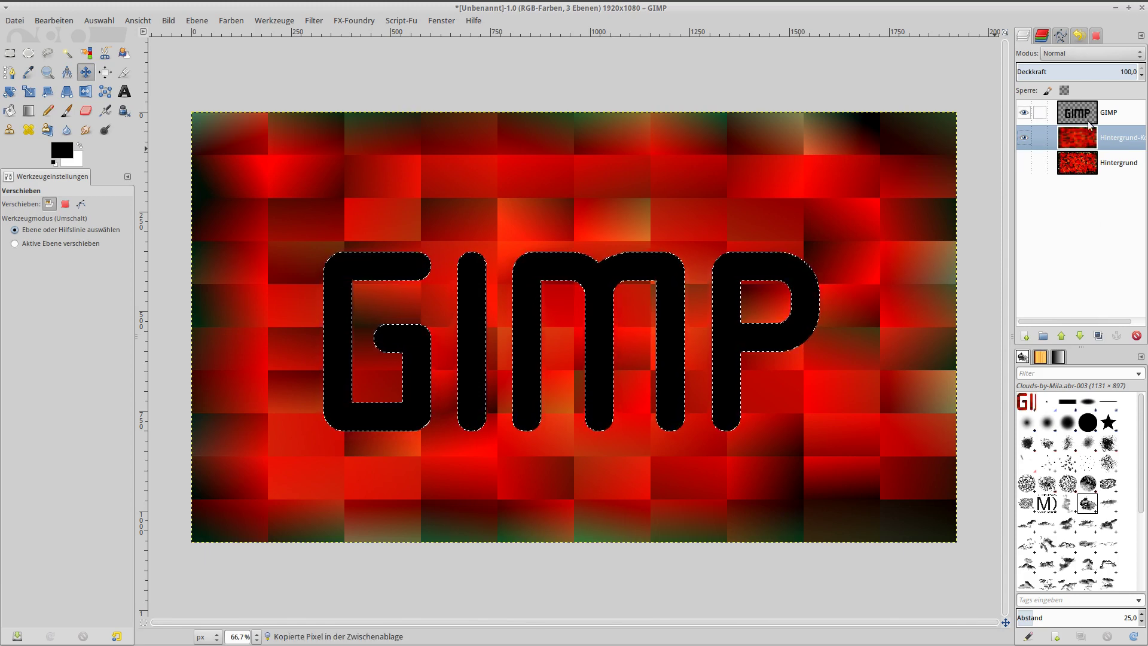
{"action": "left_click", "coordinate": [1084, 118]}
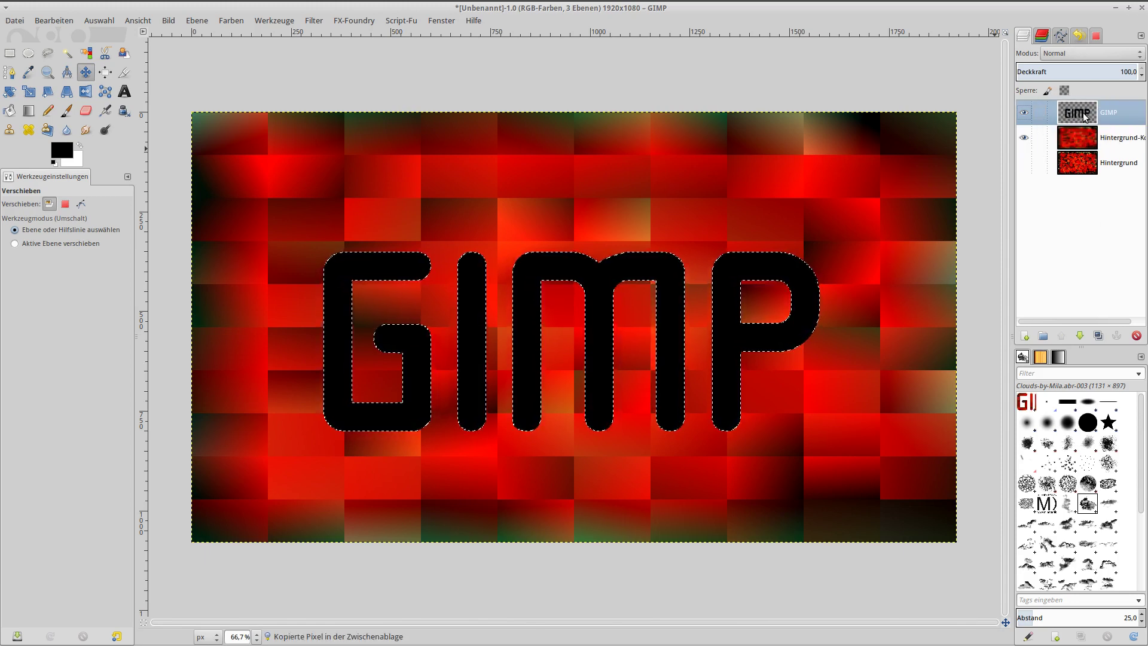
{"action": "key", "text": "ctrl+v"}
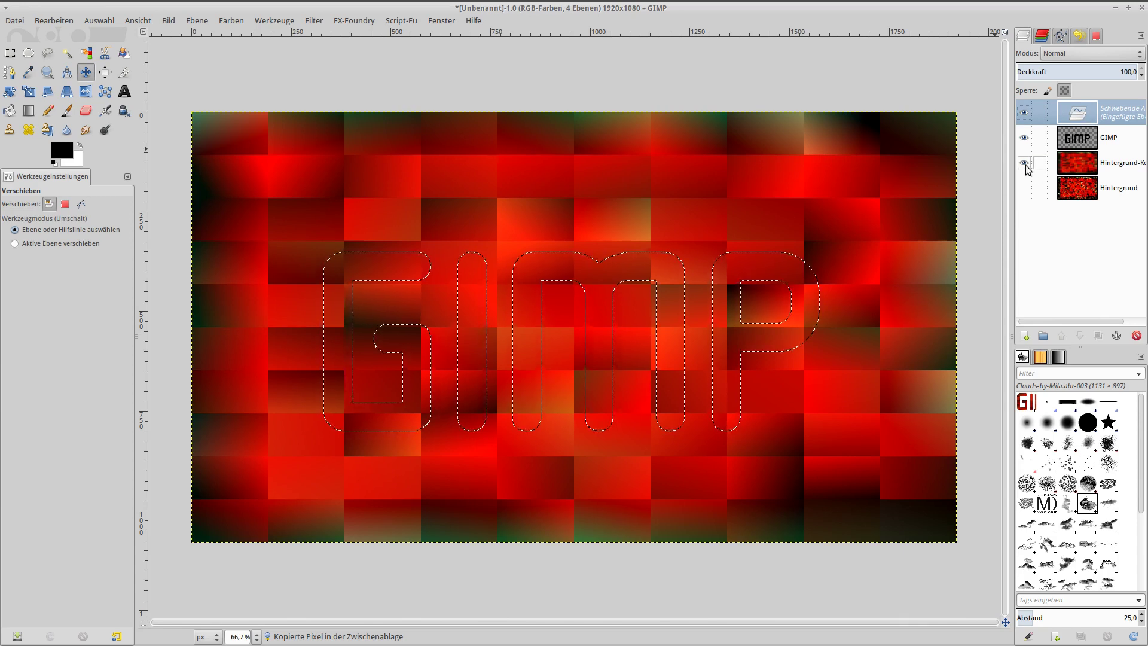
{"action": "left_click", "coordinate": [1024, 164]}
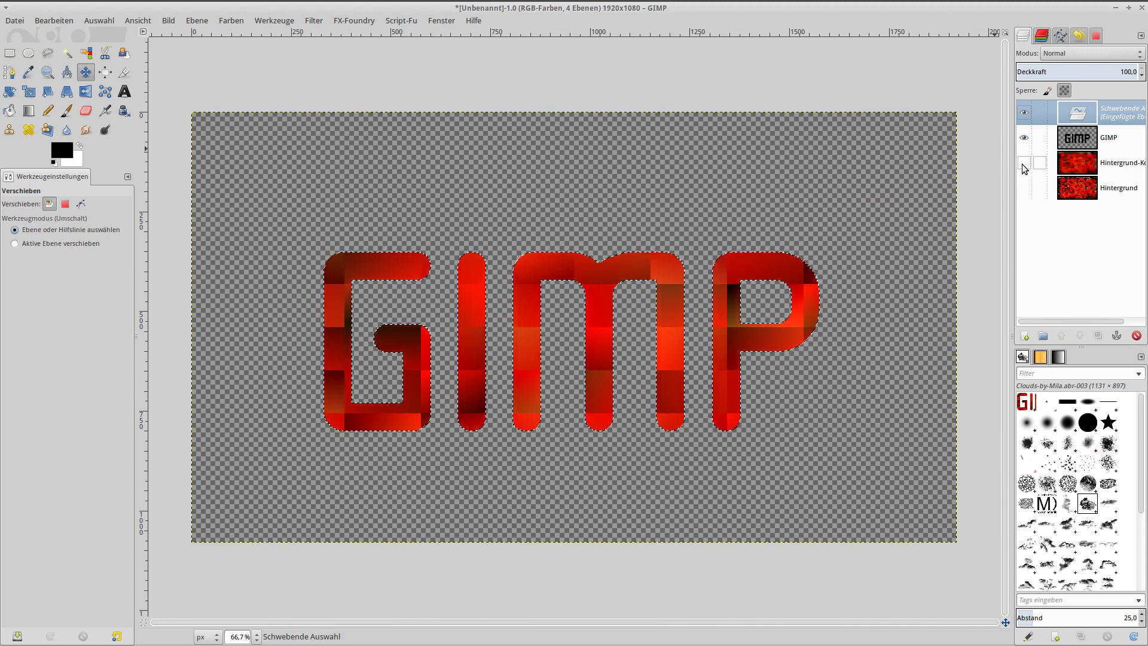
{"action": "left_click", "coordinate": [1023, 163]}
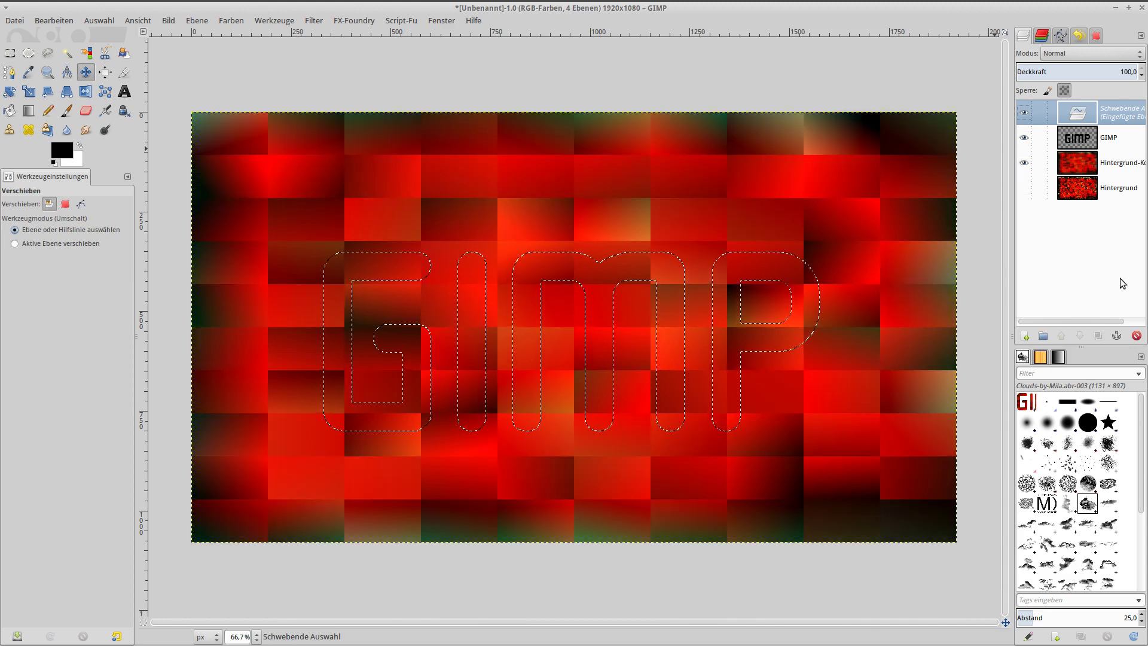
{"action": "left_click", "coordinate": [1118, 336]}
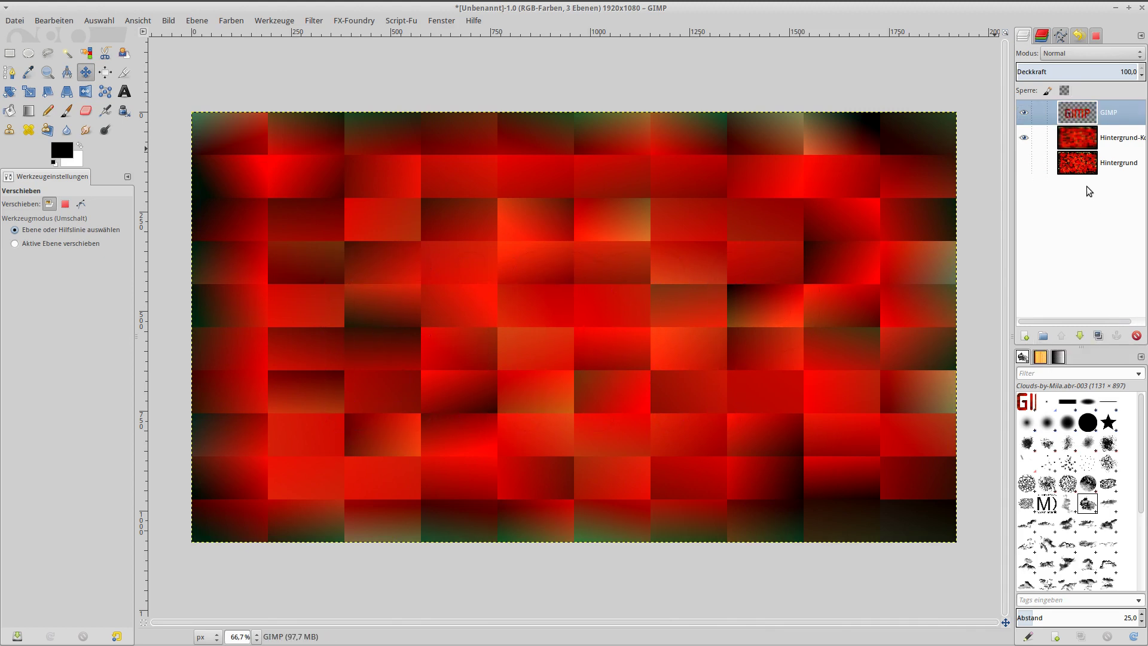
- Add a new transparent layer above the GIMP text layer
{"action": "left_click", "coordinate": [1024, 336]}
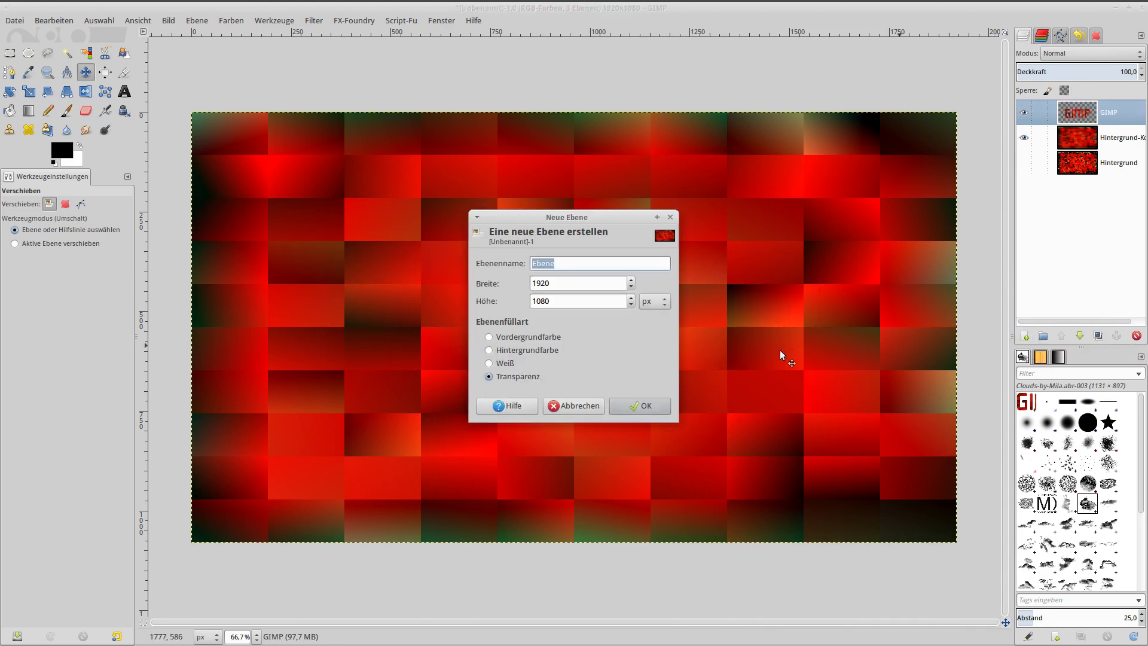
{"action": "left_click", "coordinate": [633, 407]}
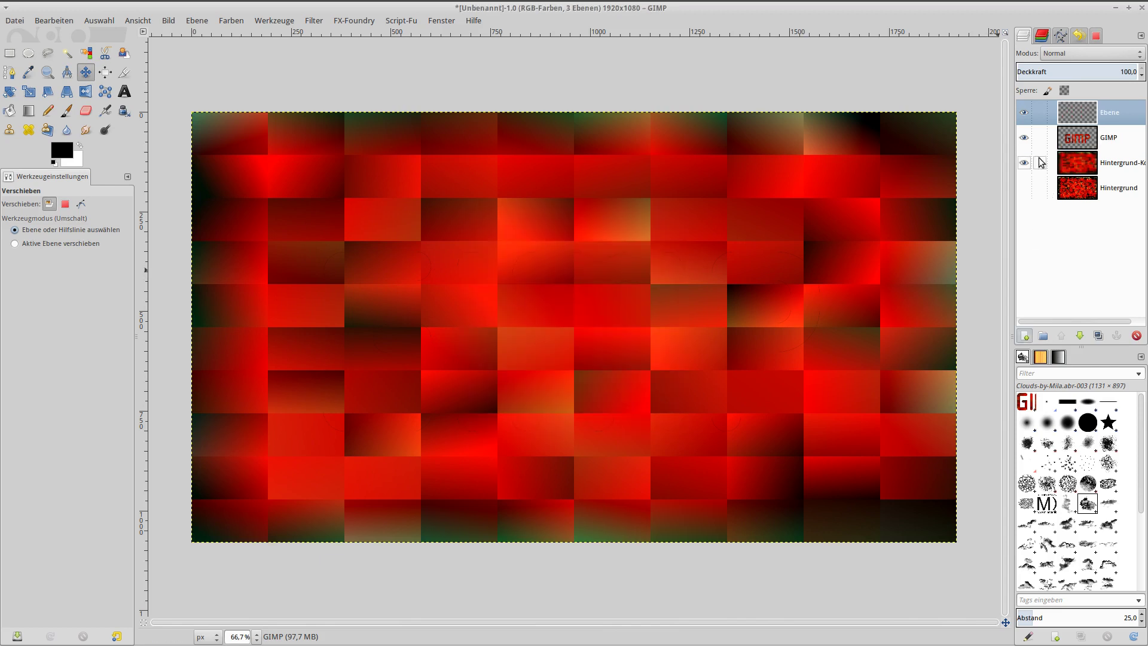
{"action": "left_click", "coordinate": [1075, 141]}
{"action": "right_click", "coordinate": [1075, 141]}
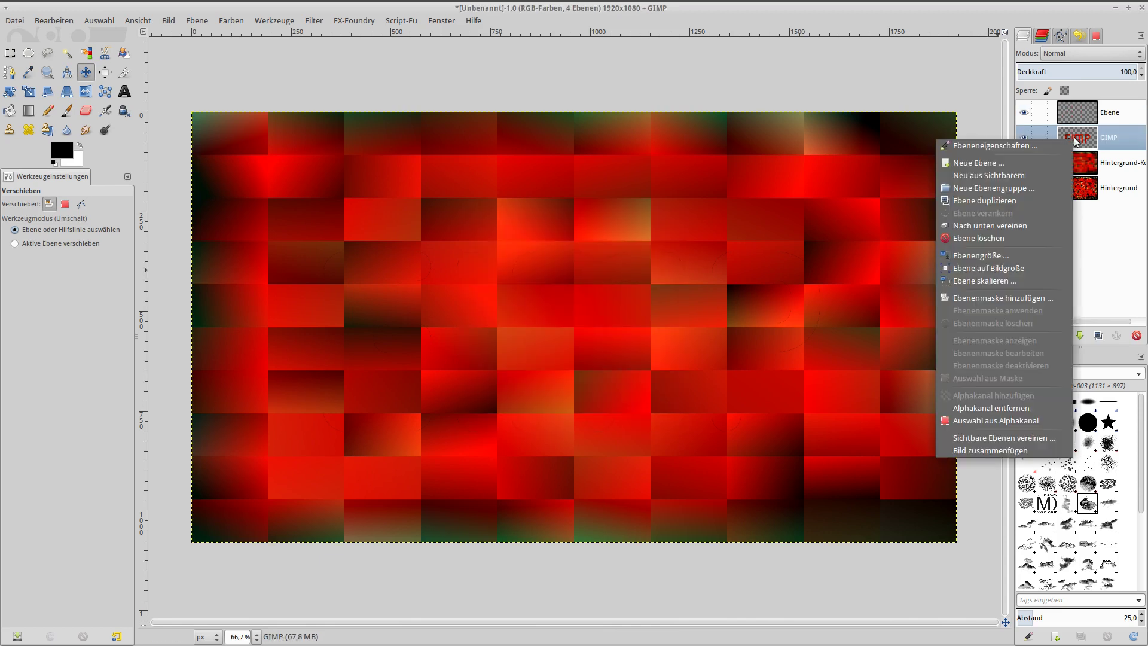
- Load the GIMP letter selection on the new layer and grow it by 7 px
{"action": "left_click", "coordinate": [1027, 419]}
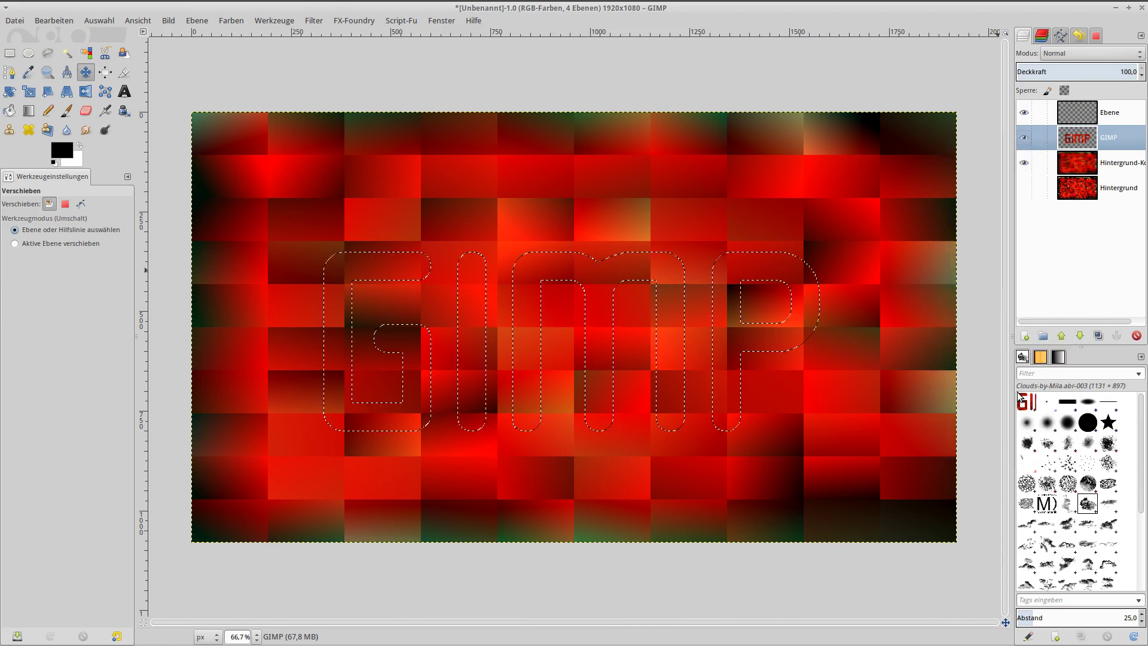
{"action": "left_click", "coordinate": [1080, 117]}
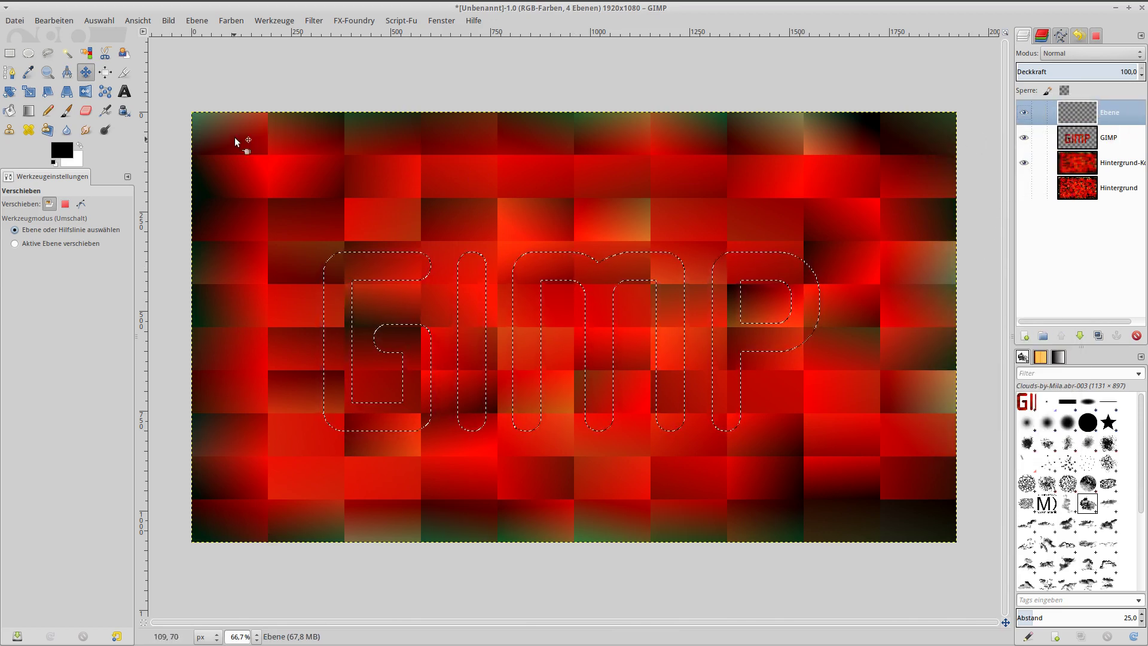
{"action": "left_click", "coordinate": [99, 21]}
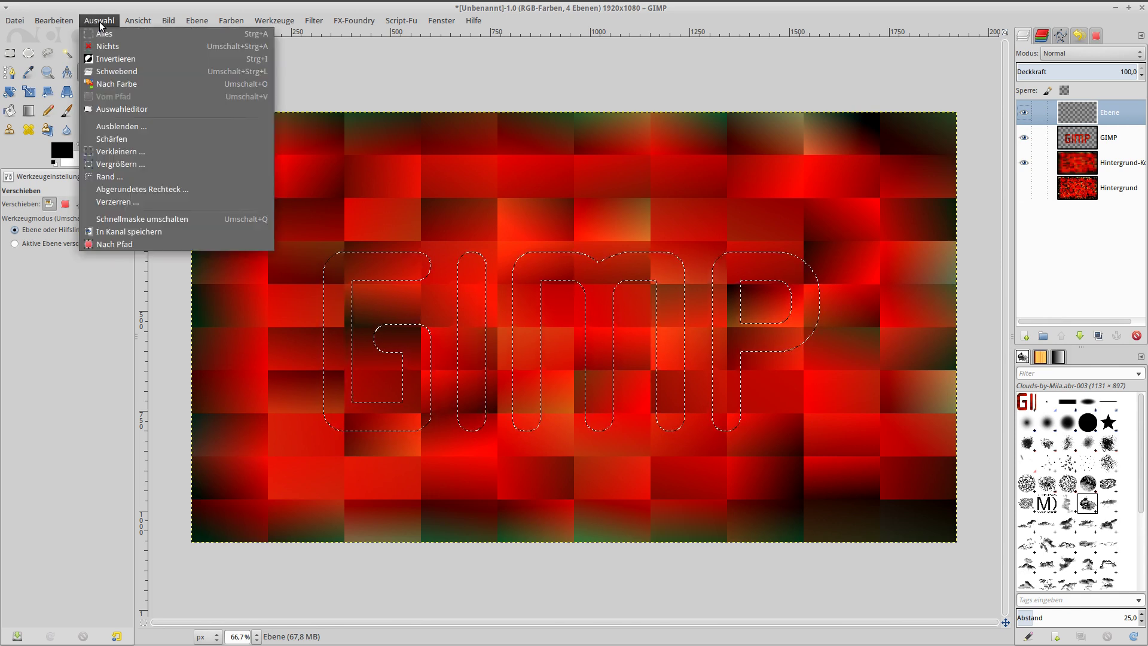
{"action": "left_click", "coordinate": [120, 164]}
{"action": "type", "text": "7"}
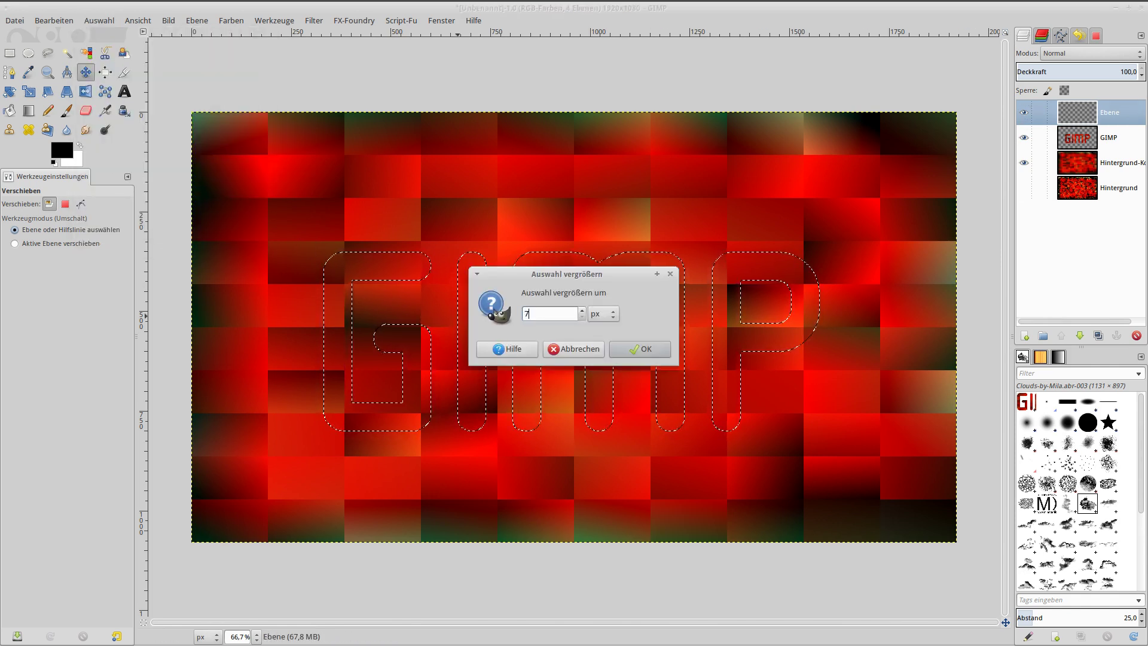
{"action": "key", "text": "Return"}
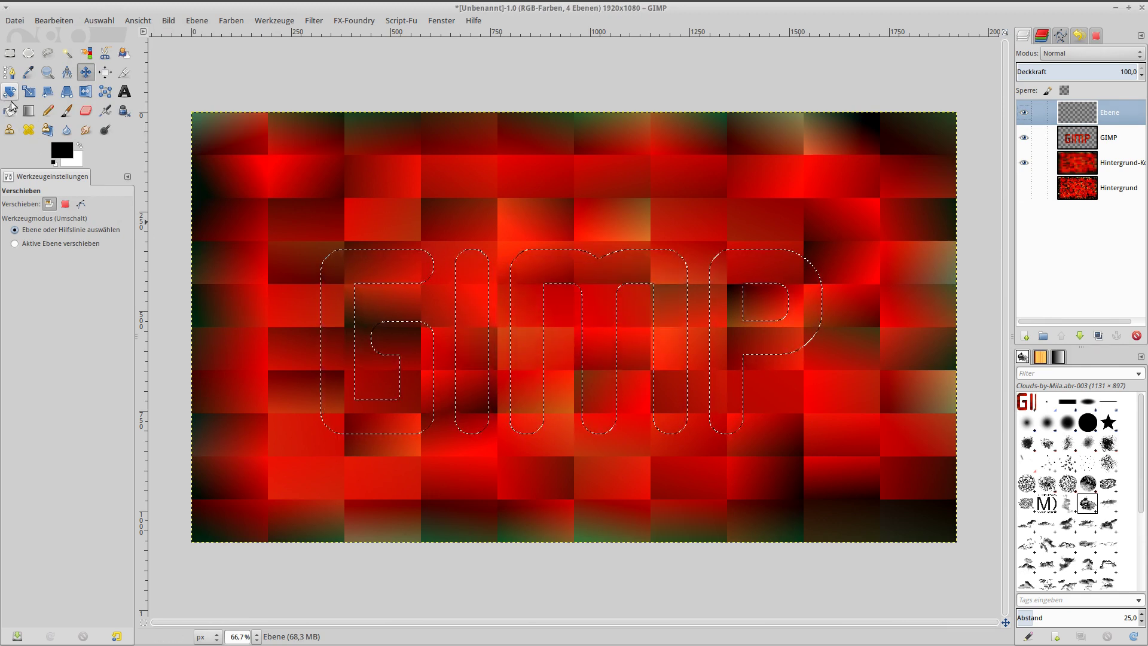
- Bucket-fill the enlarged letter selection with black, then select the whole canvas
{"action": "left_click", "coordinate": [10, 111]}
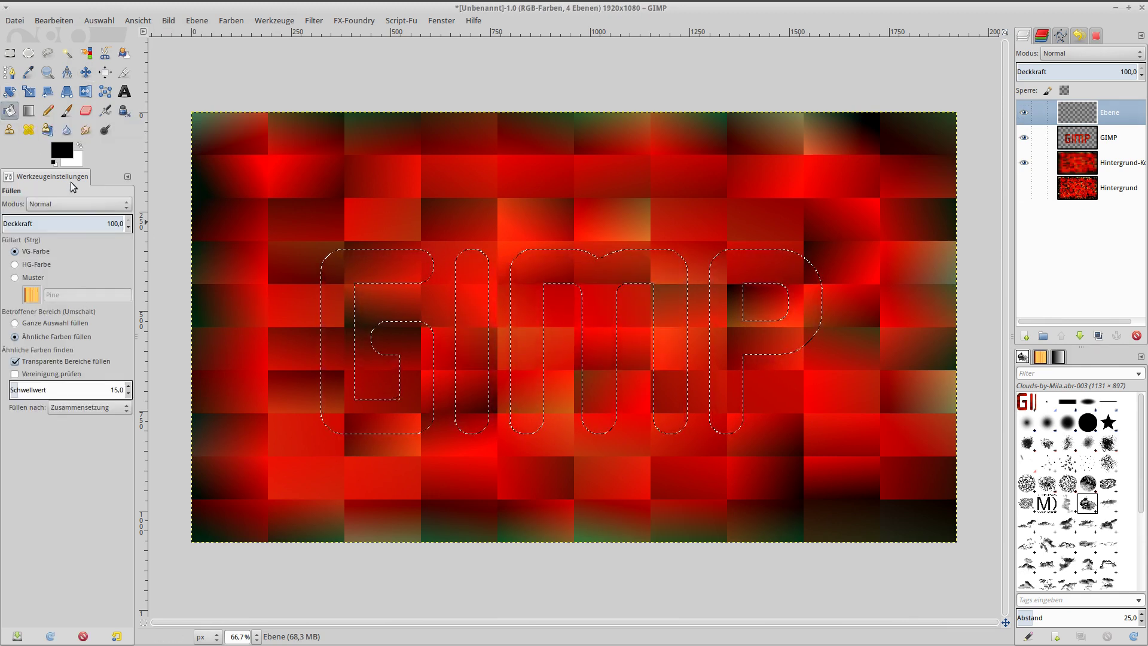
{"action": "left_click", "coordinate": [347, 275]}
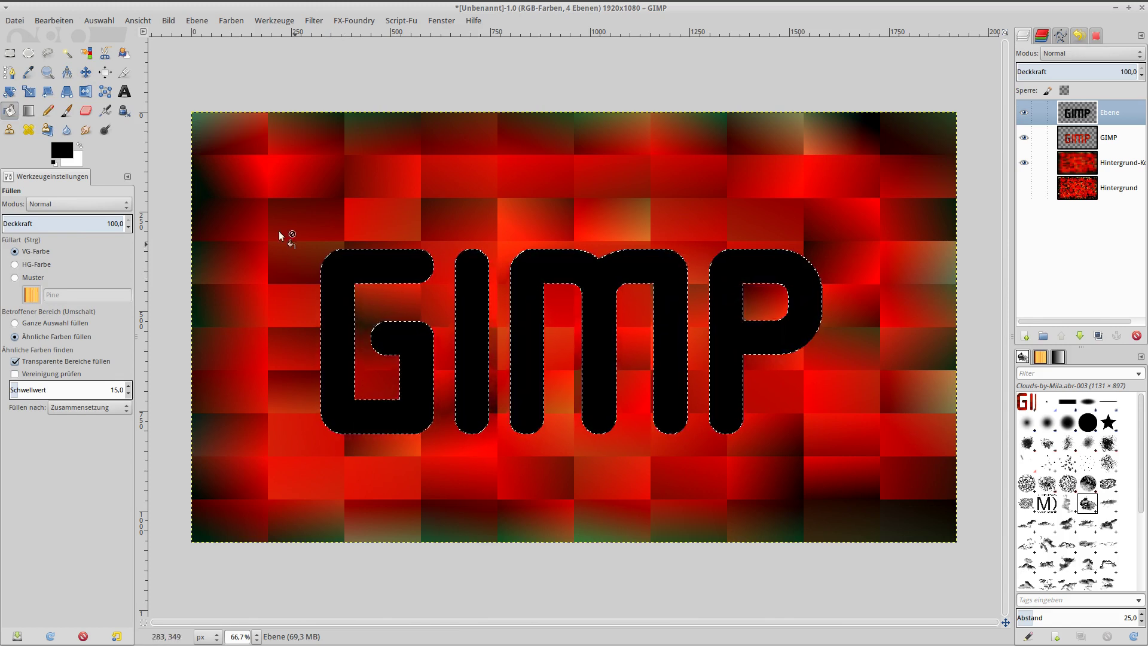
{"action": "left_click", "coordinate": [102, 22]}
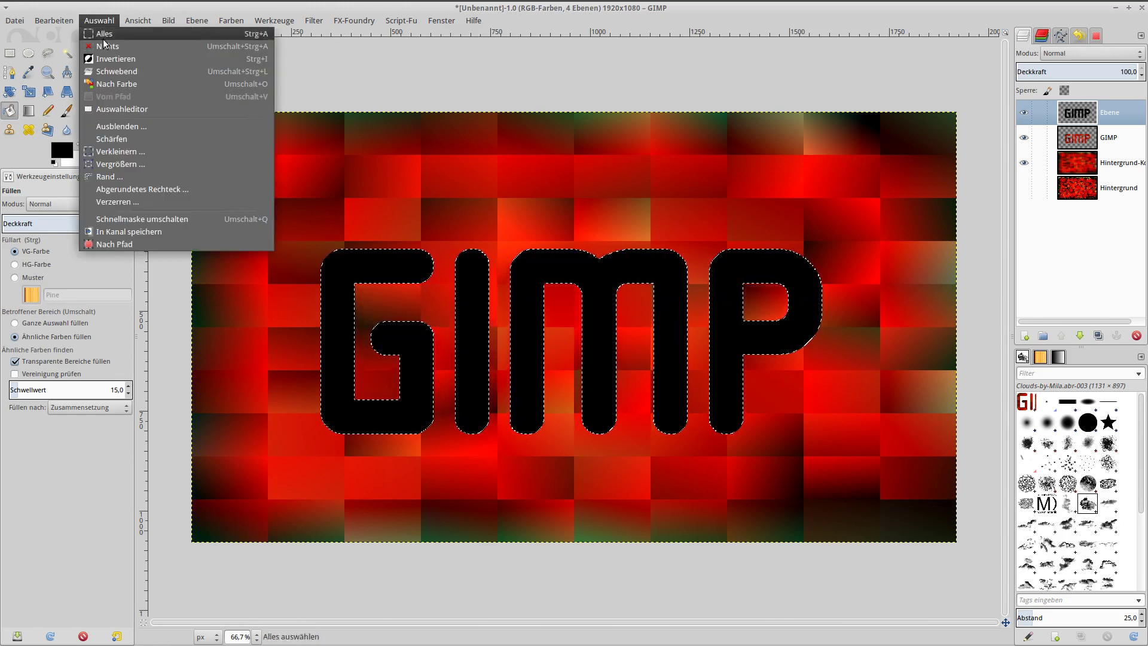
{"action": "left_click", "coordinate": [116, 37]}
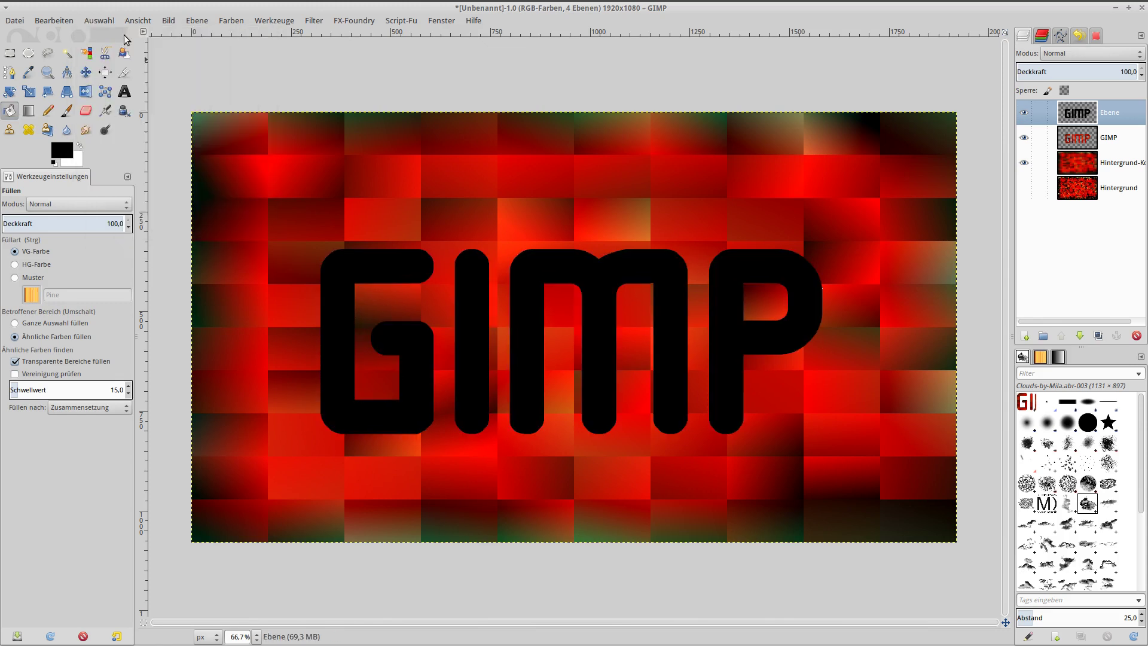
{"action": "left_click", "coordinate": [313, 21]}
{"action": "mouse_move", "coordinate": [343, 87]}
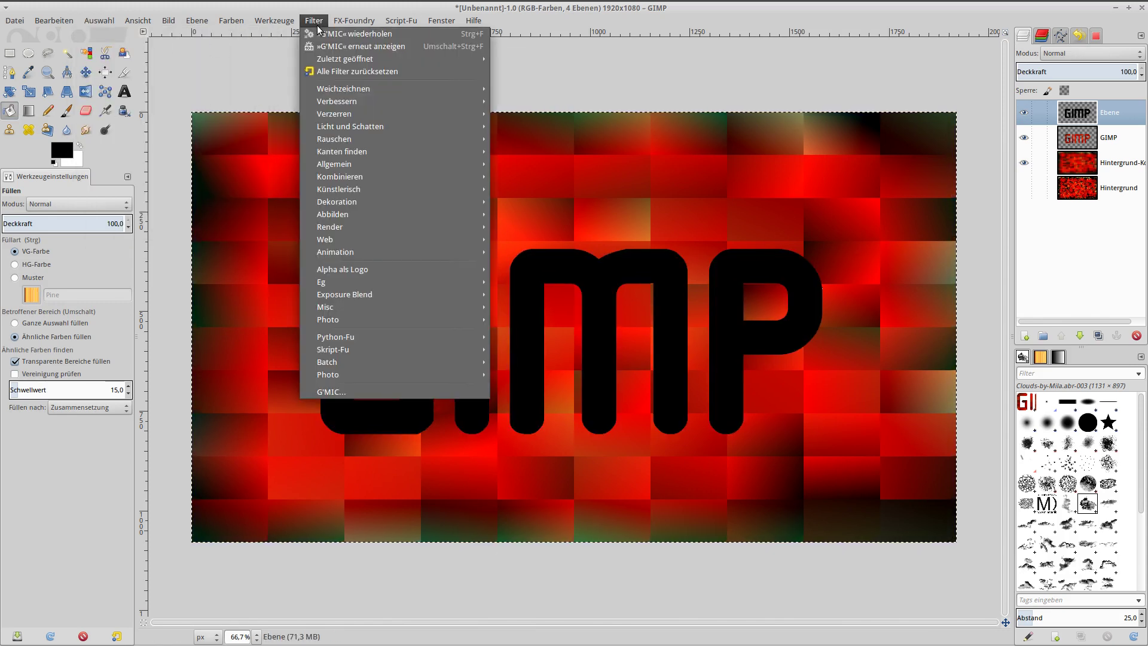
- Blur the black letters by 20 px, lower them beneath the textured text, and hide the background copy
{"action": "left_click", "coordinate": [545, 113]}
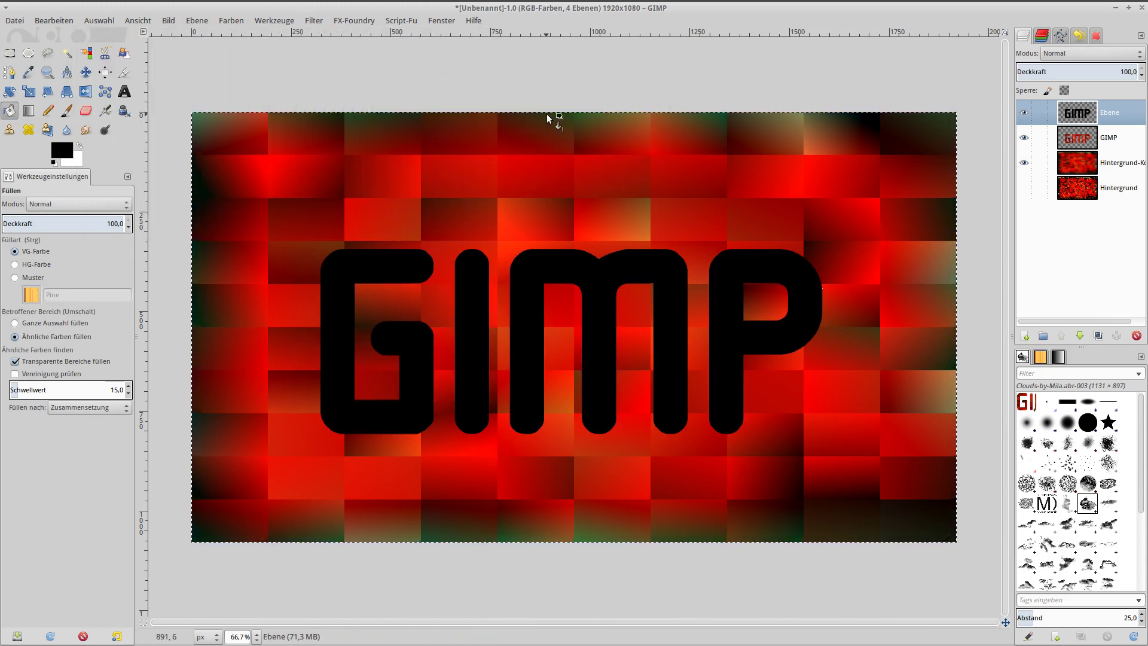
{"action": "double_click", "coordinate": [522, 386]}
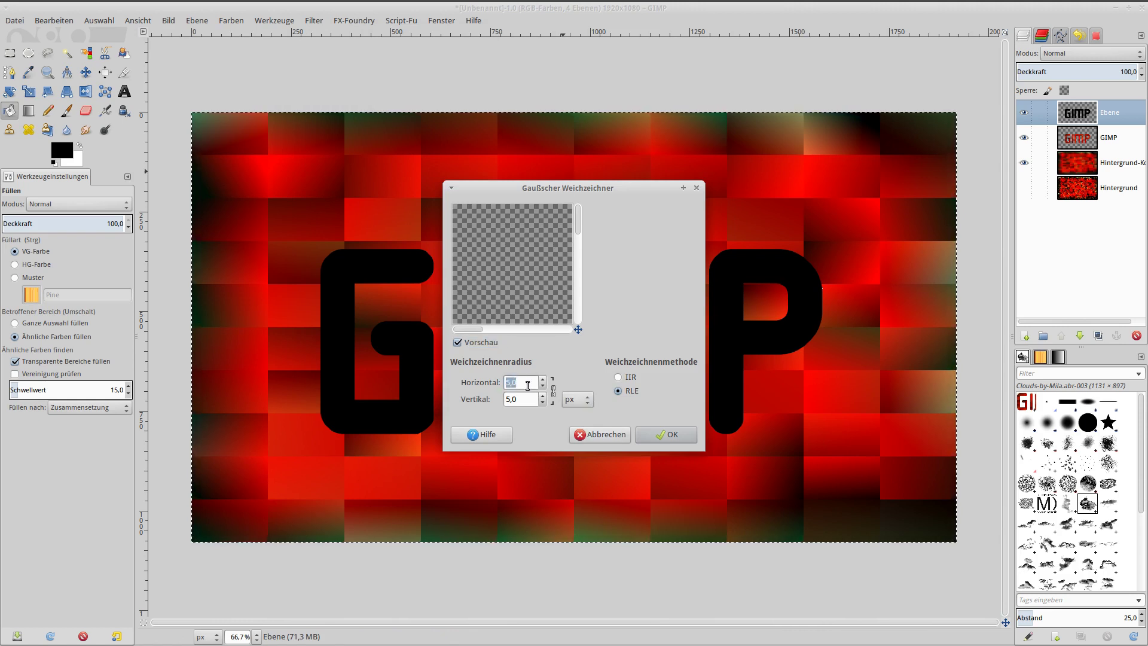
{"action": "type", "text": "20"}
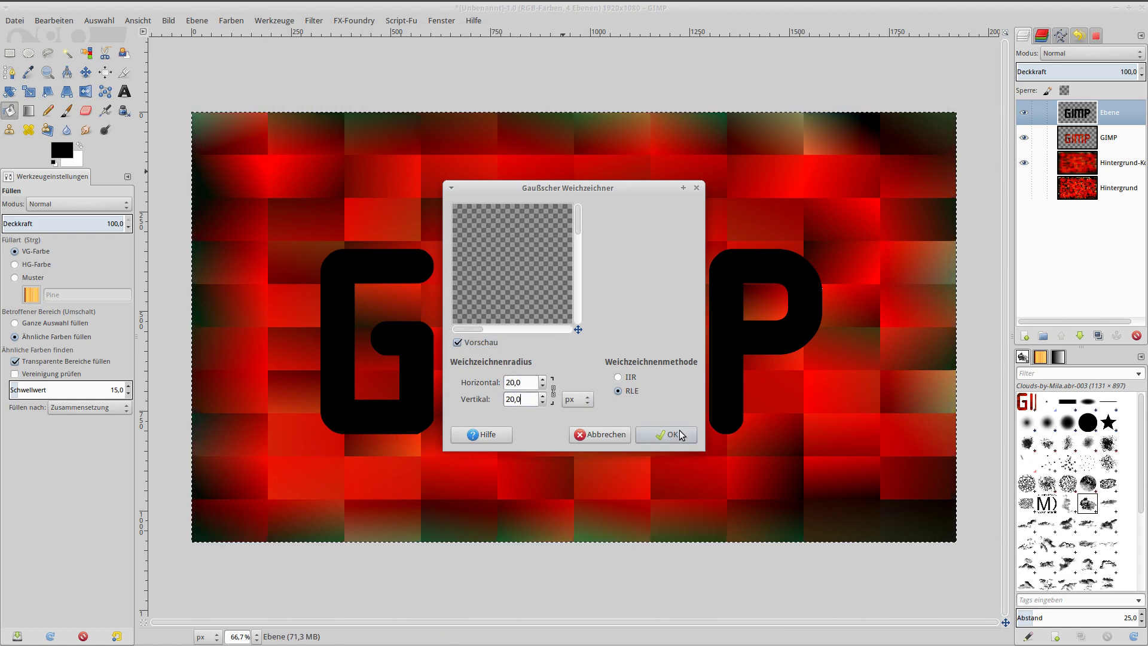
{"action": "left_click", "coordinate": [678, 436]}
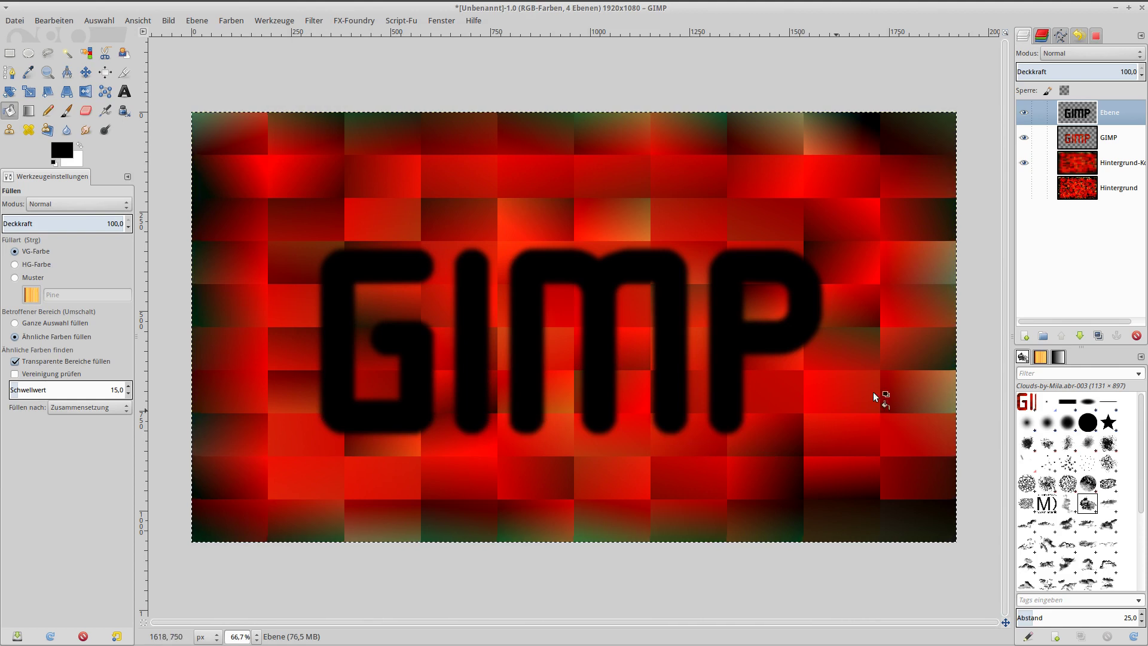
{"action": "left_click", "coordinate": [1078, 113]}
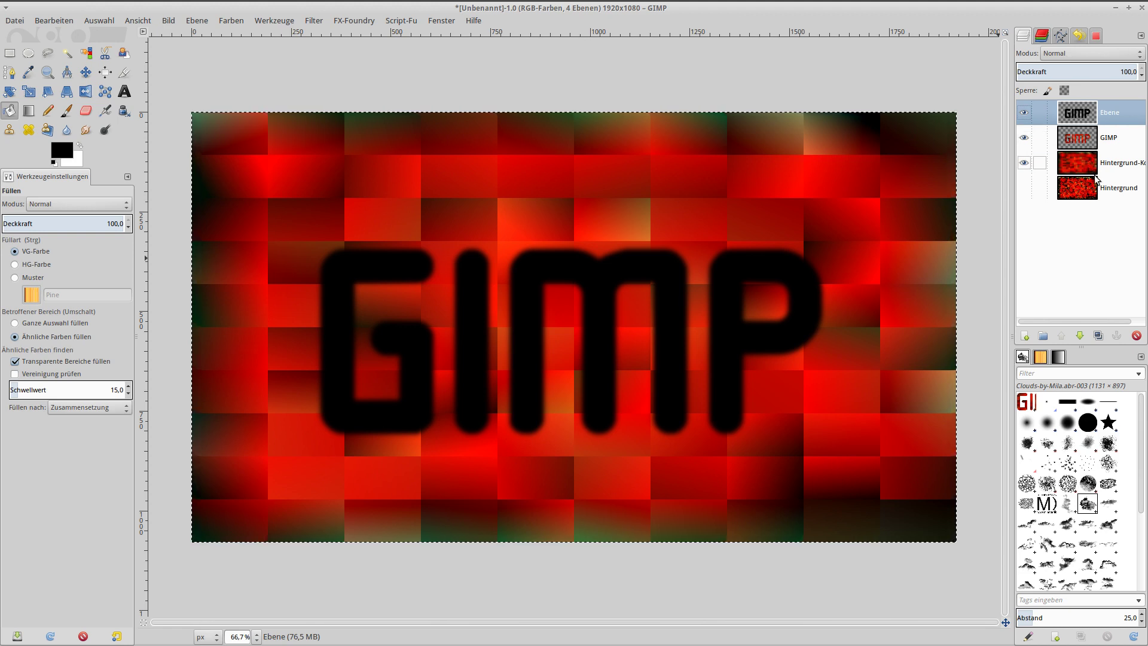
{"action": "left_click", "coordinate": [1080, 336]}
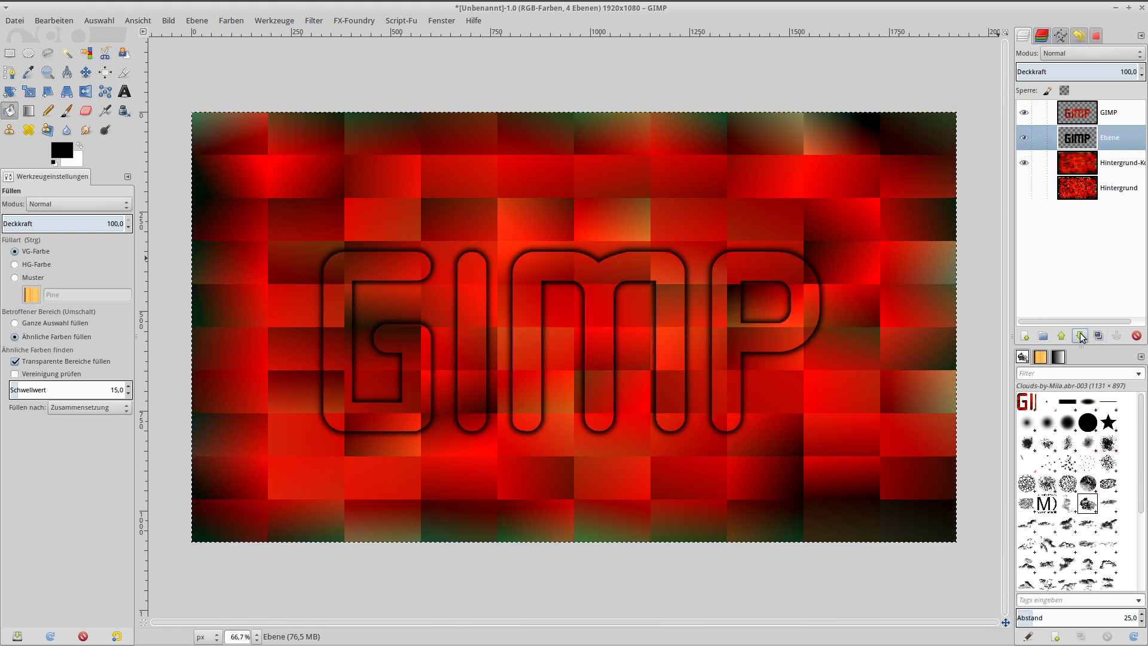
{"action": "left_click", "coordinate": [1023, 164]}
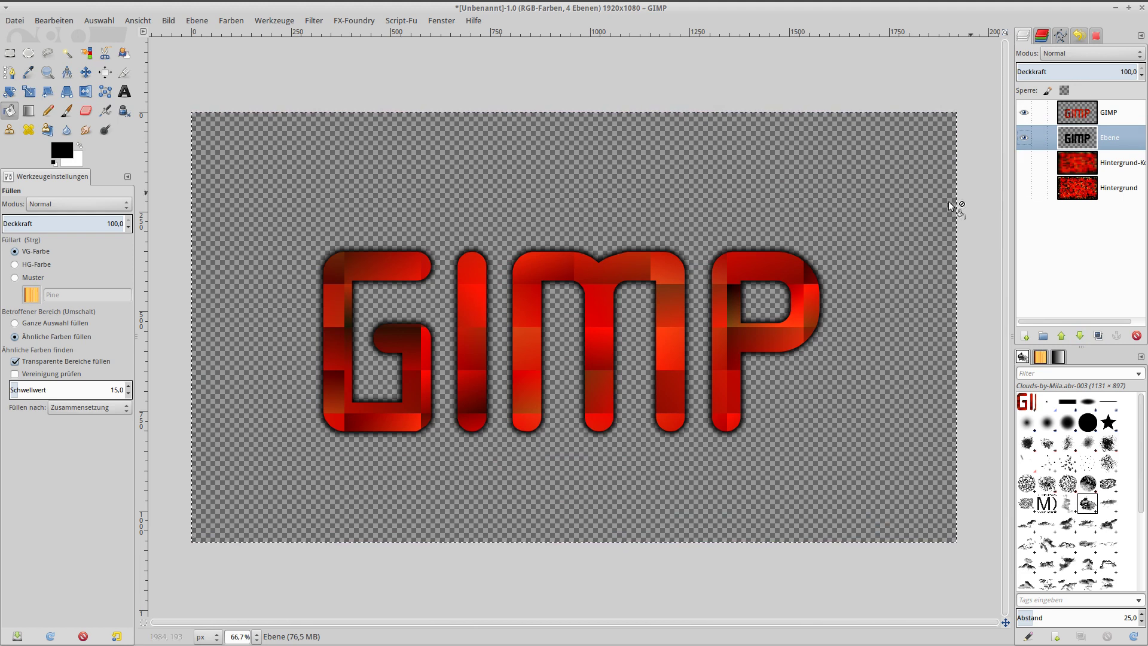
- Try a Curves adjustment, then reset and cancel it
{"action": "left_click", "coordinate": [231, 21]}
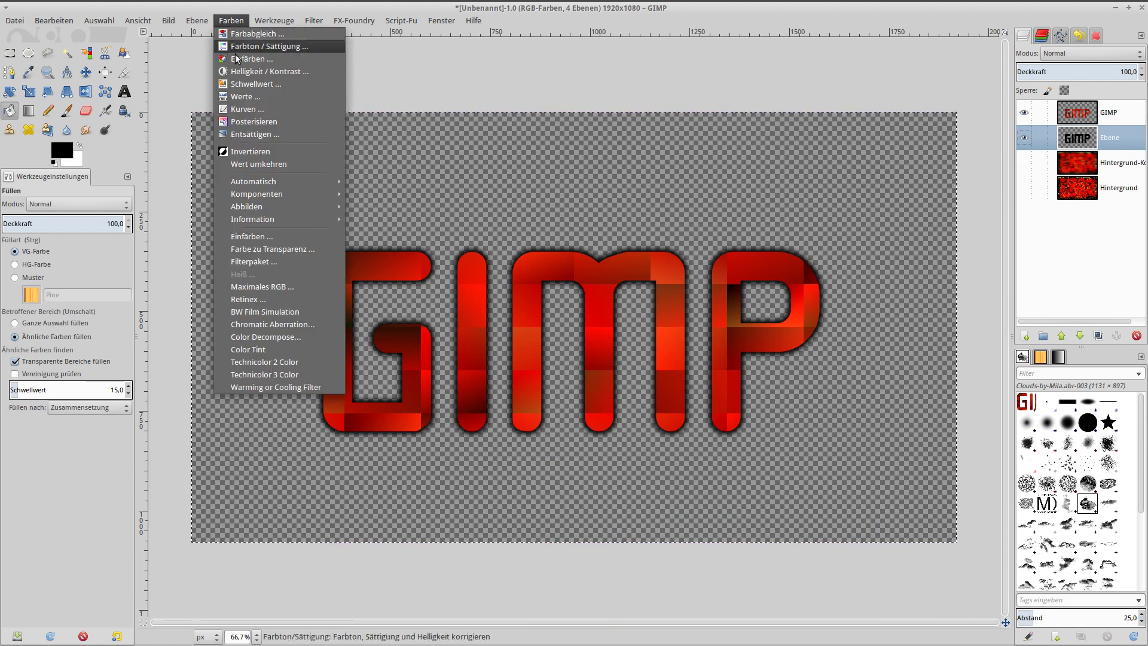
{"action": "left_click", "coordinate": [245, 109]}
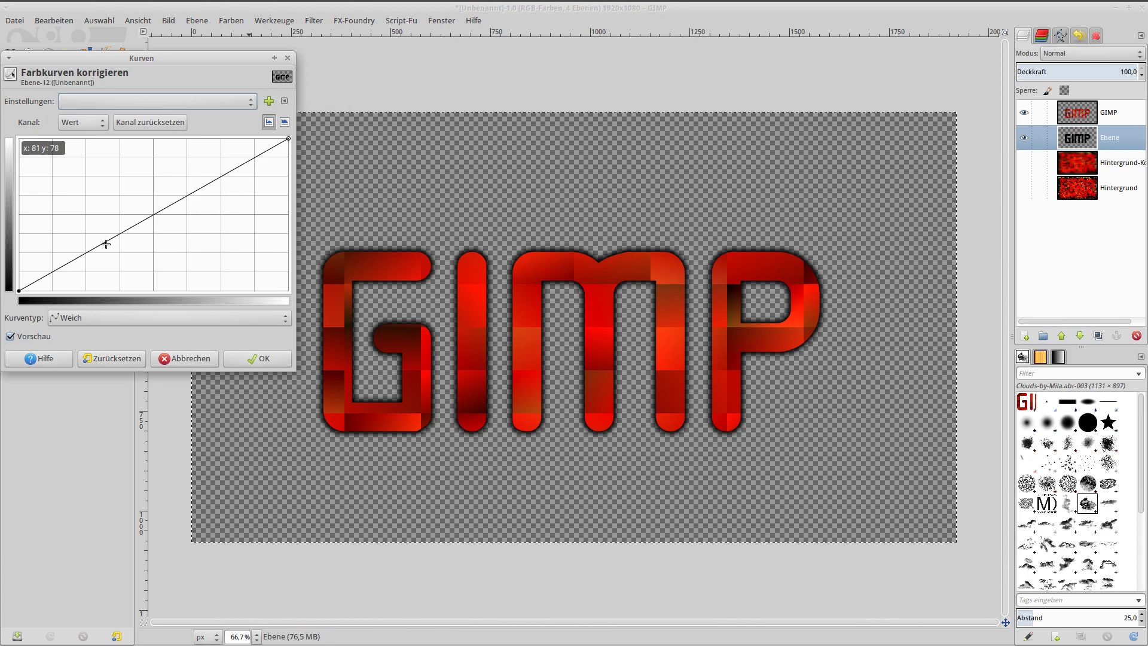
{"action": "left_click_drag", "start_coordinate": [100, 256], "coordinate": [93, 227]}
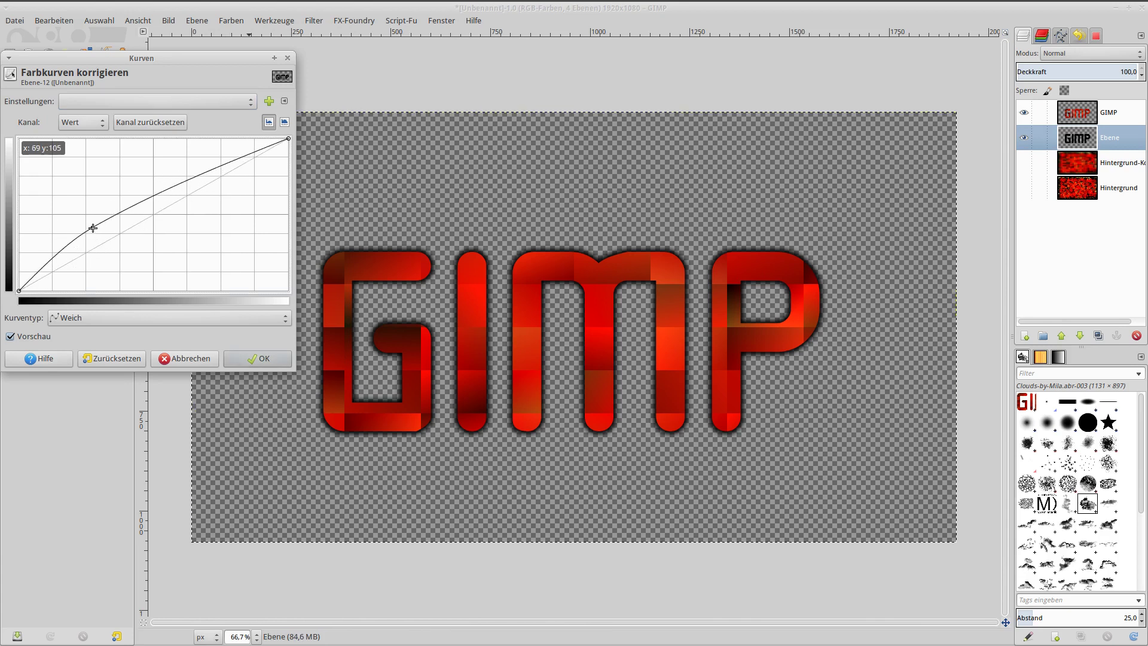
{"action": "left_click", "coordinate": [111, 358]}
{"action": "left_click", "coordinate": [209, 358]}
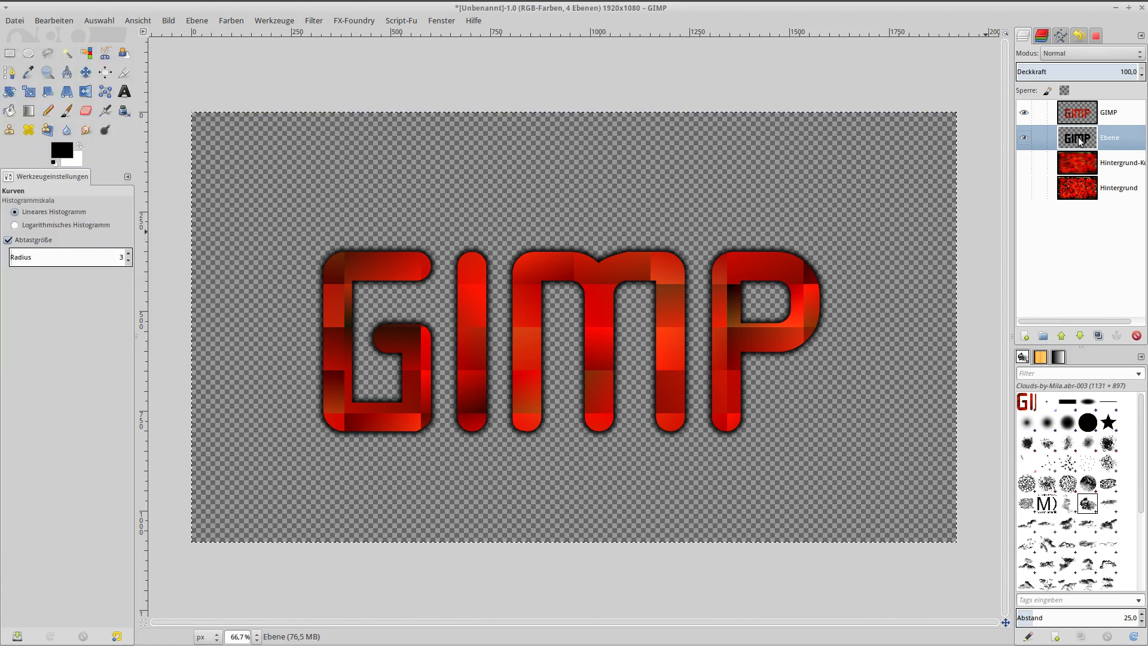
- Merge the GIMP text layer down onto the blurred black layer
{"action": "left_click", "coordinate": [1079, 114]}
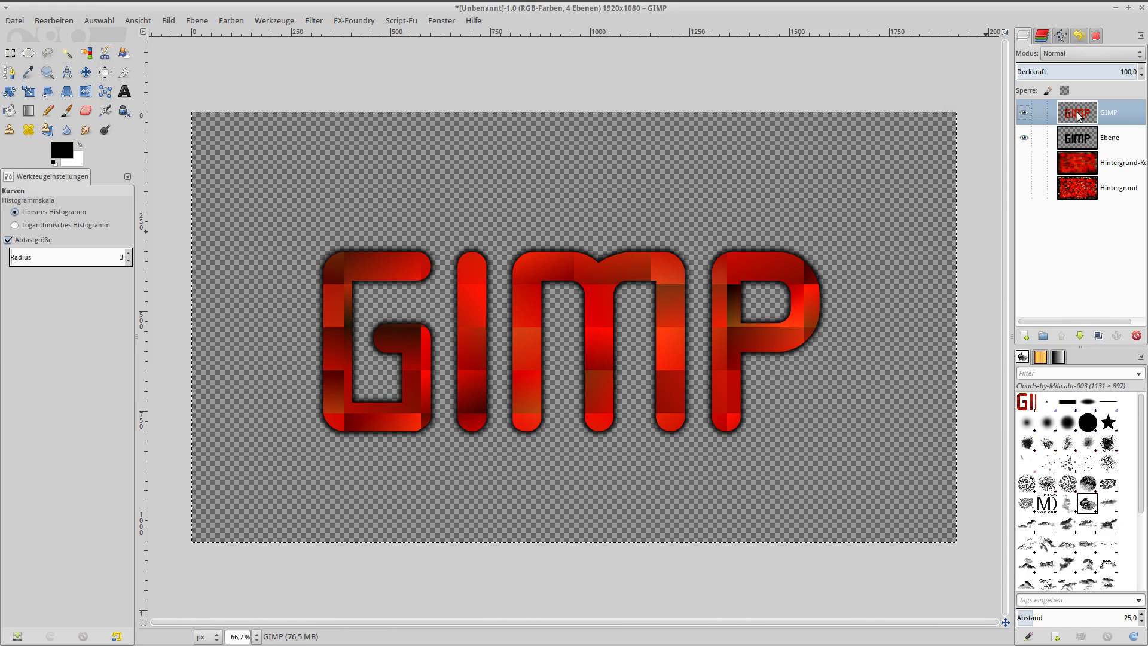
{"action": "right_click", "coordinate": [1080, 115]}
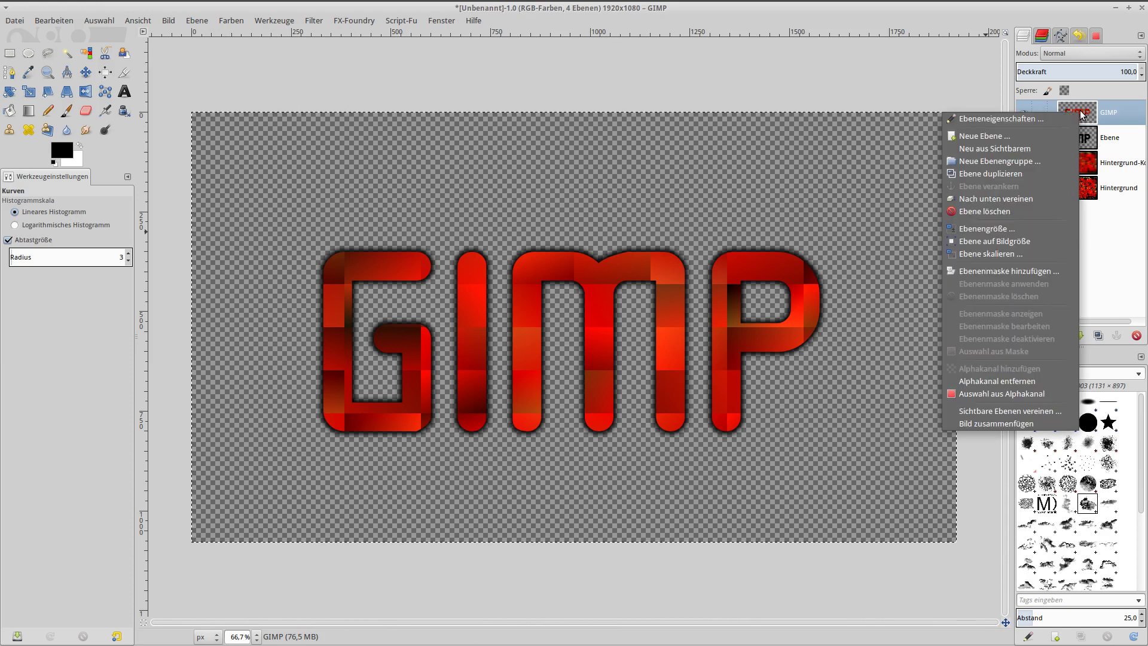
{"action": "left_click", "coordinate": [1027, 199]}
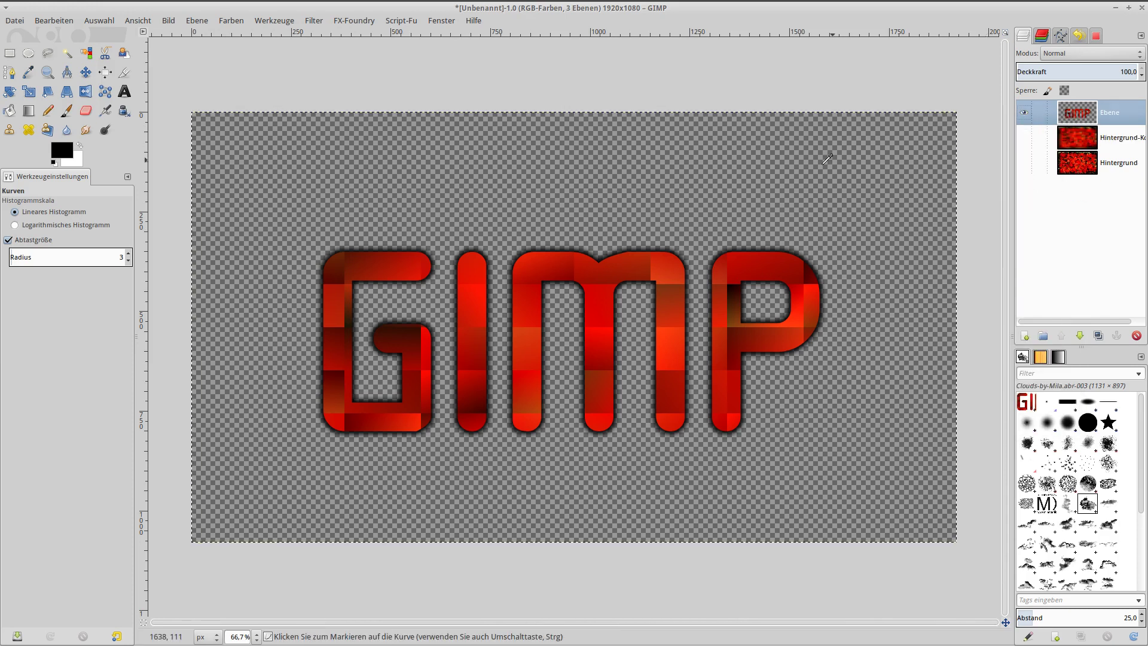
- Brighten the lettering with a steep two-point Curves adjustment
{"action": "left_click", "coordinate": [231, 20]}
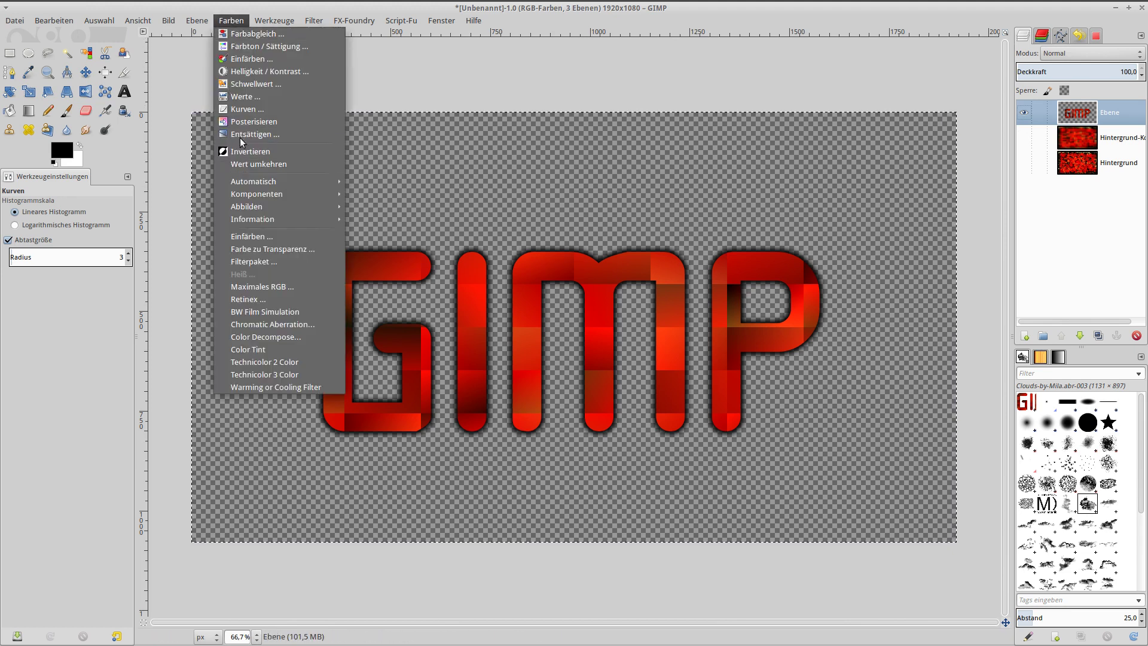
{"action": "left_click", "coordinate": [242, 111]}
{"action": "left_click_drag", "start_coordinate": [110, 243], "coordinate": [86, 224]}
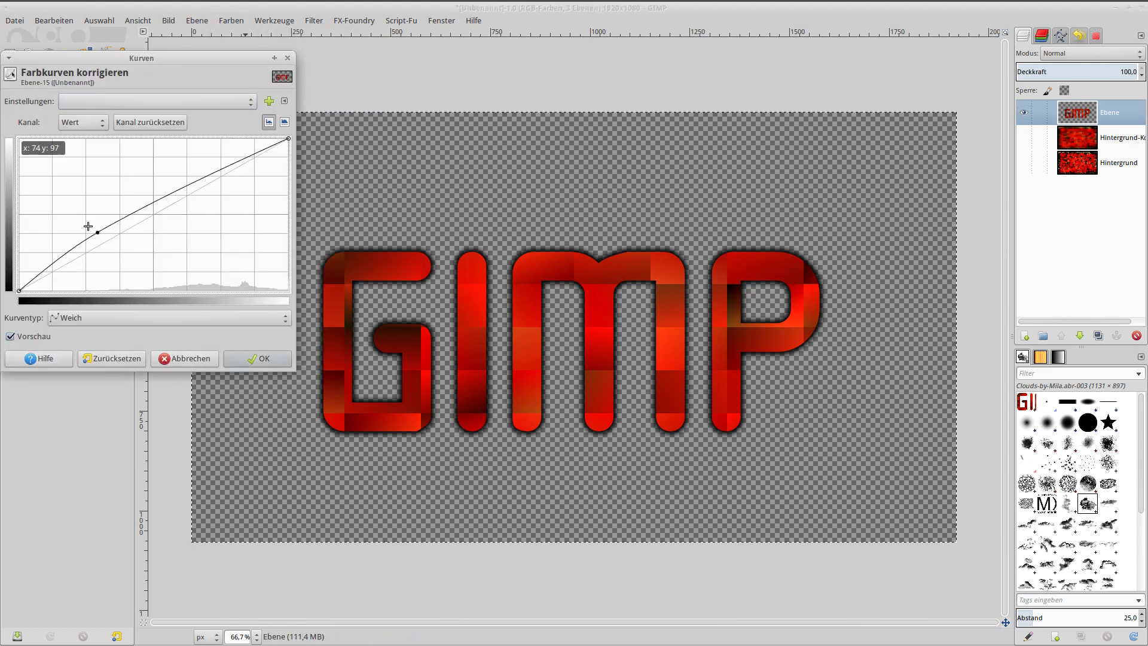
{"action": "left_click", "coordinate": [173, 184]}
{"action": "left_click_drag", "start_coordinate": [172, 185], "coordinate": [163, 165]}
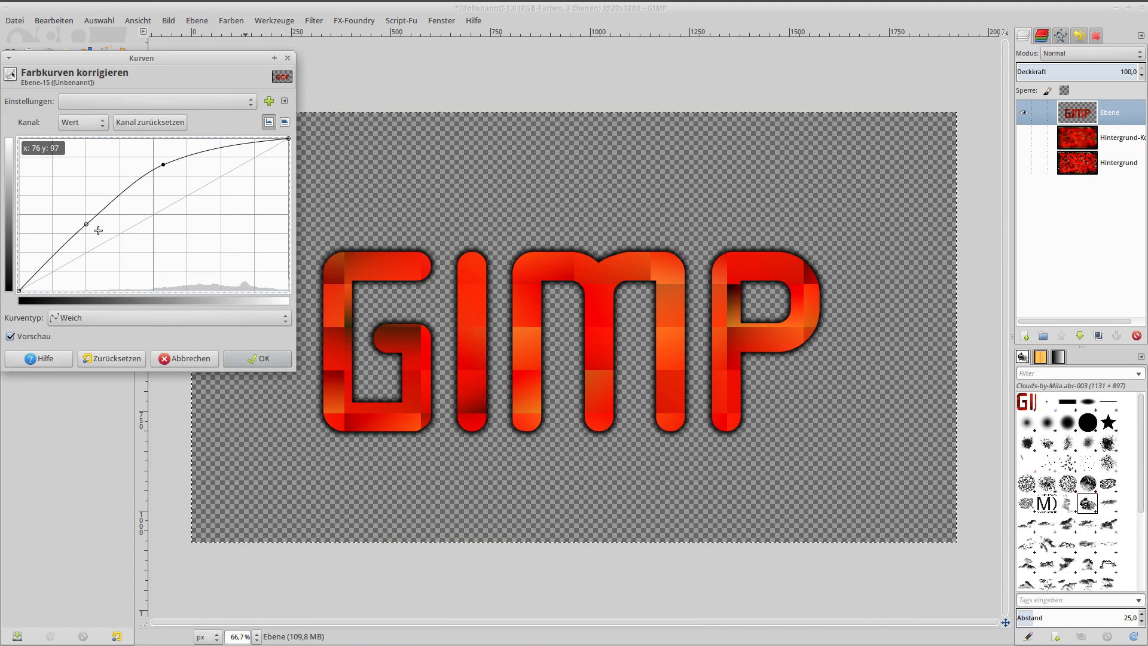
{"action": "left_click_drag", "start_coordinate": [86, 224], "coordinate": [71, 201]}
{"action": "left_click_drag", "start_coordinate": [163, 165], "coordinate": [129, 148]}
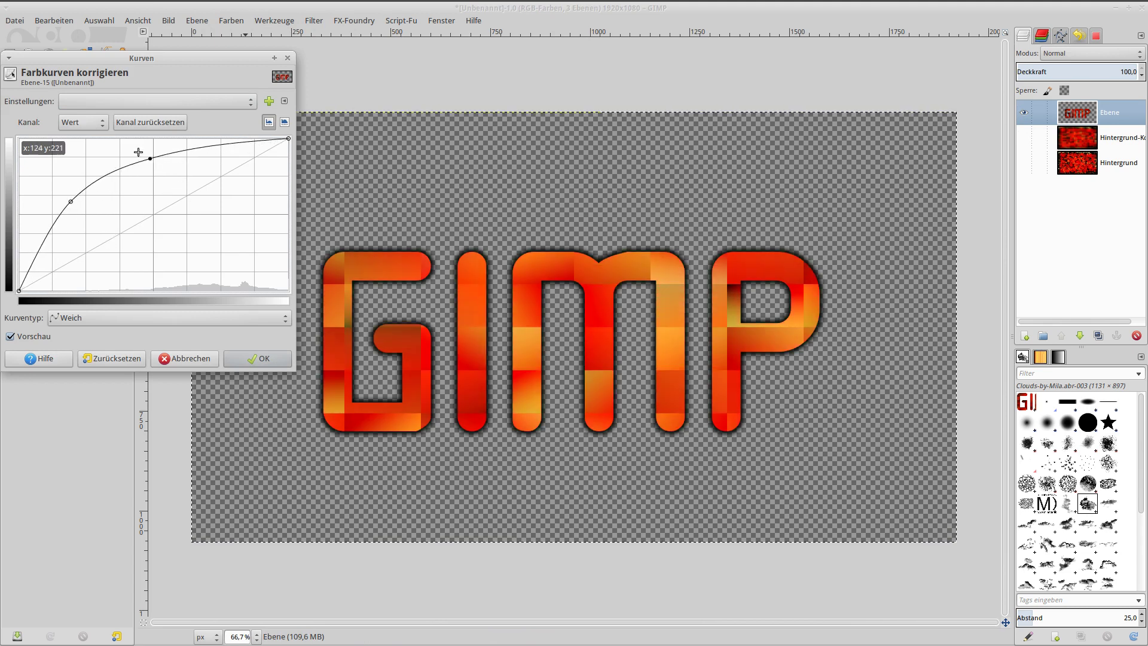
{"action": "left_click_drag", "start_coordinate": [71, 201], "coordinate": [60, 191]}
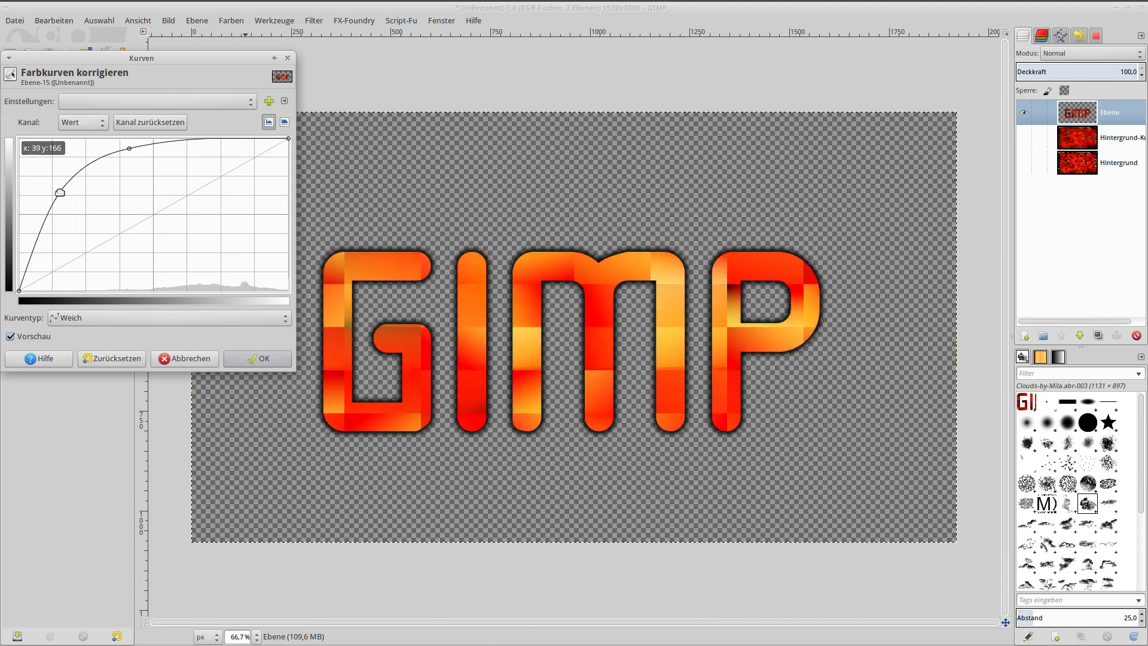
{"action": "left_click", "coordinate": [231, 358]}
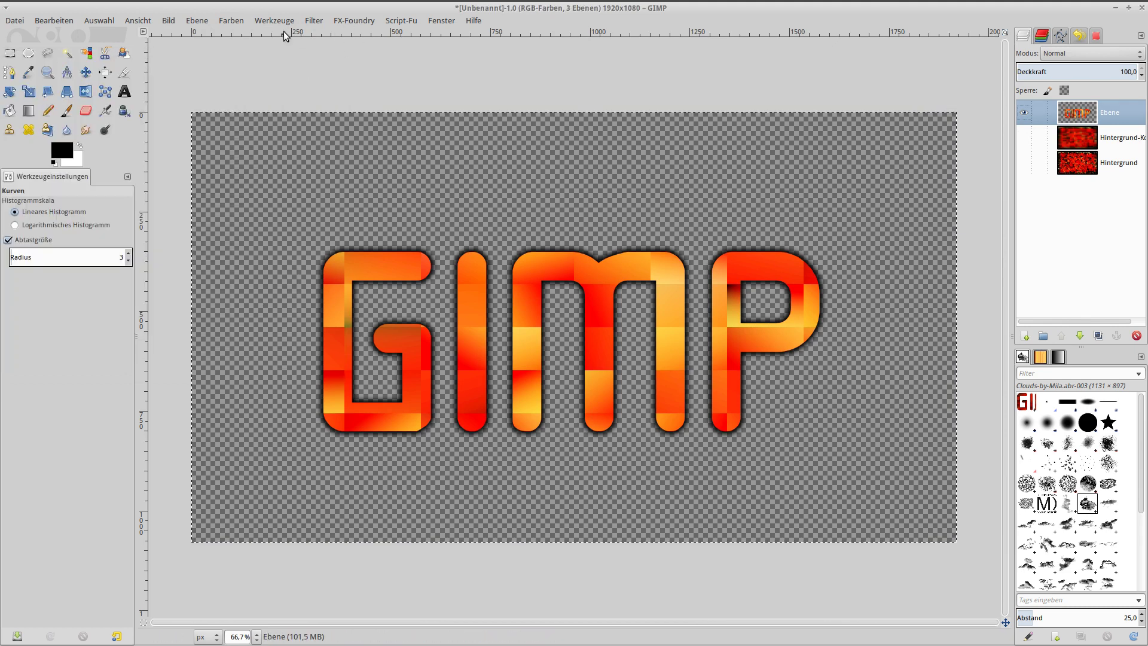
- Apply Unsharp Mask with radius 50 and amount 0.25
{"action": "left_click", "coordinate": [312, 22]}
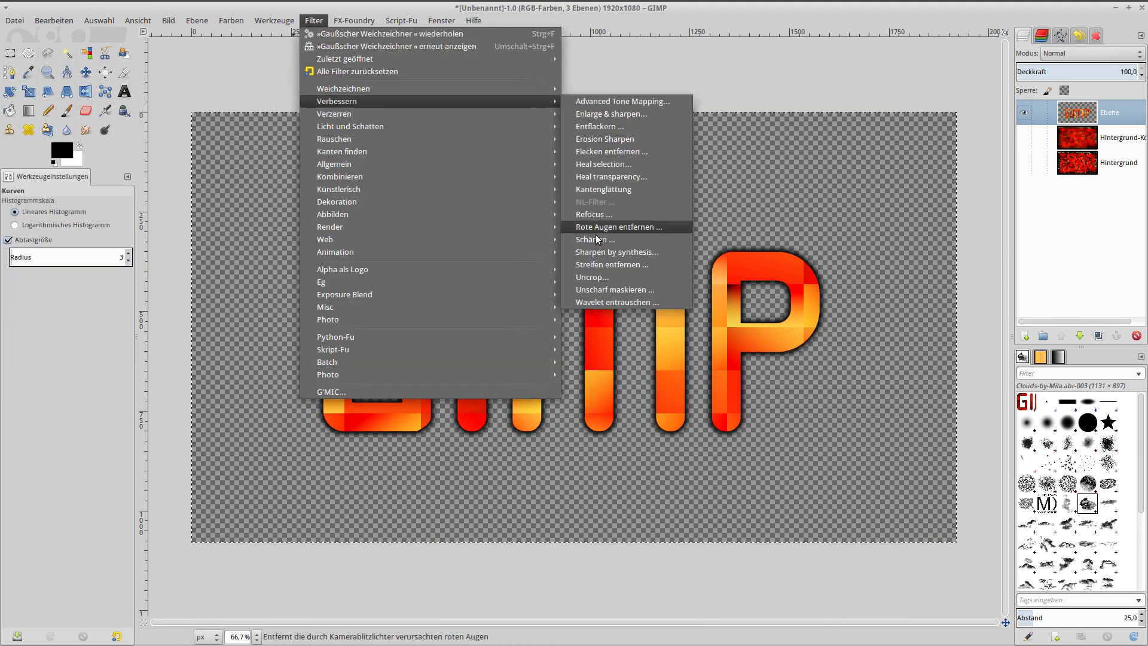
{"action": "left_click", "coordinate": [594, 290]}
{"action": "double_click", "coordinate": [654, 366]}
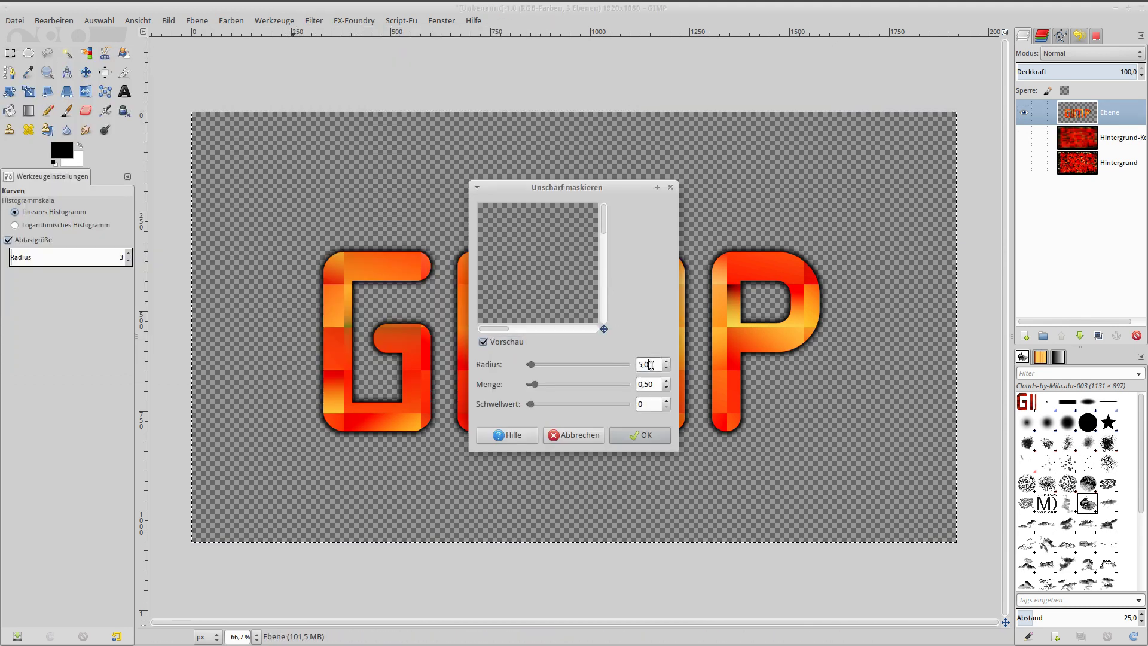
{"action": "type", "text": "50"}
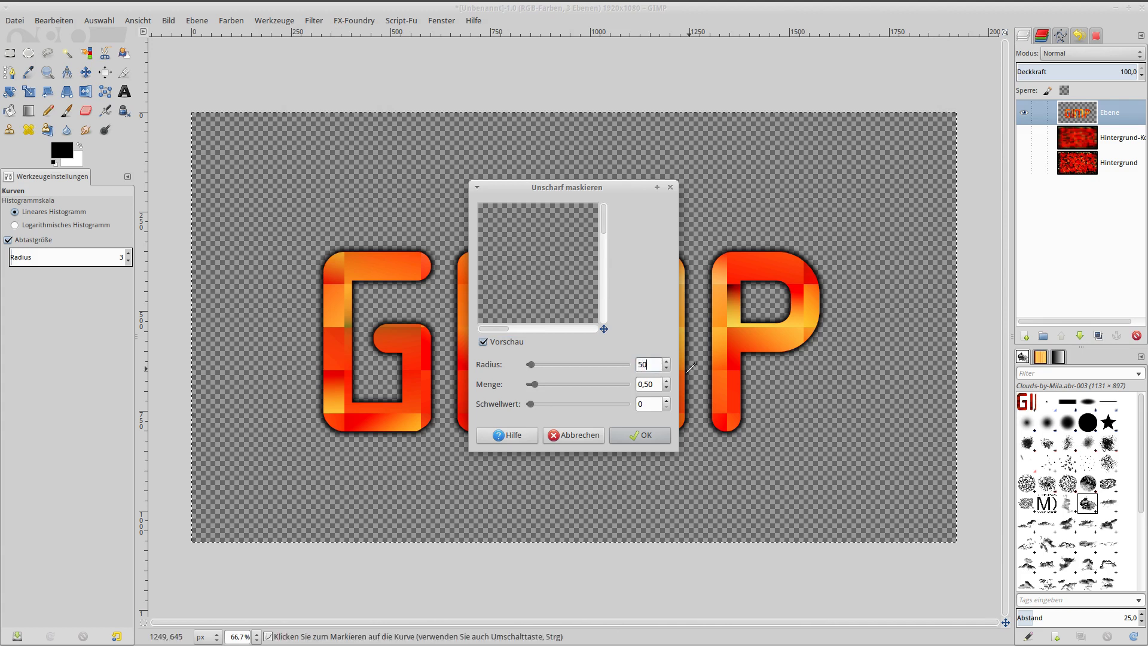
{"action": "double_click", "coordinate": [656, 385]}
{"action": "type", "text": "0,25"}
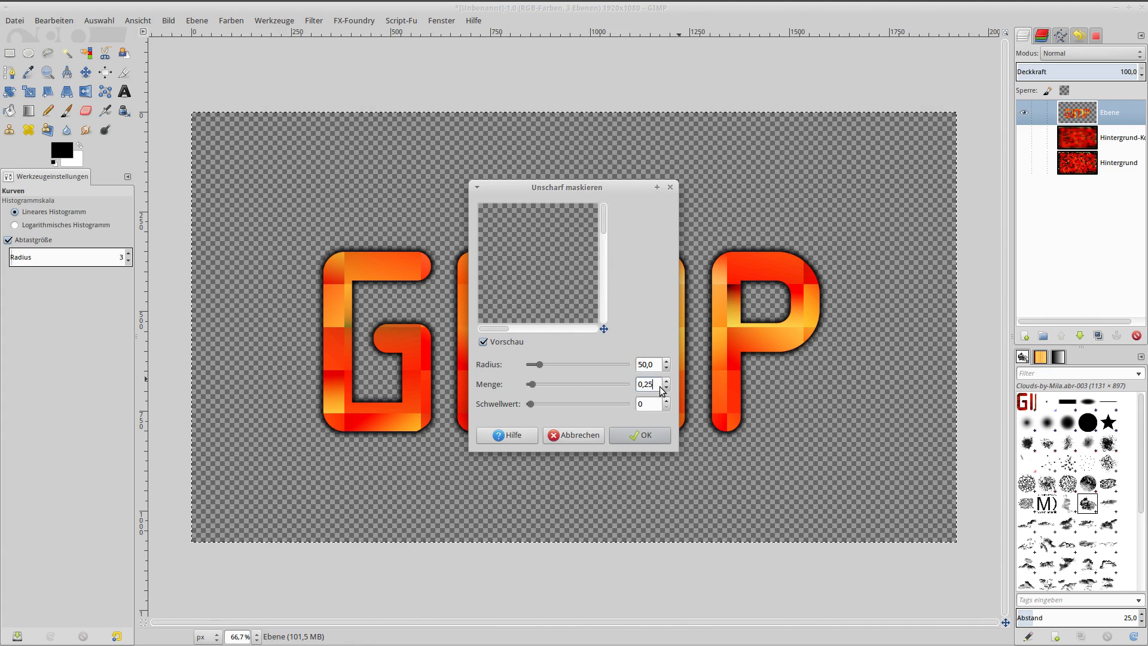
{"action": "left_click", "coordinate": [634, 436]}
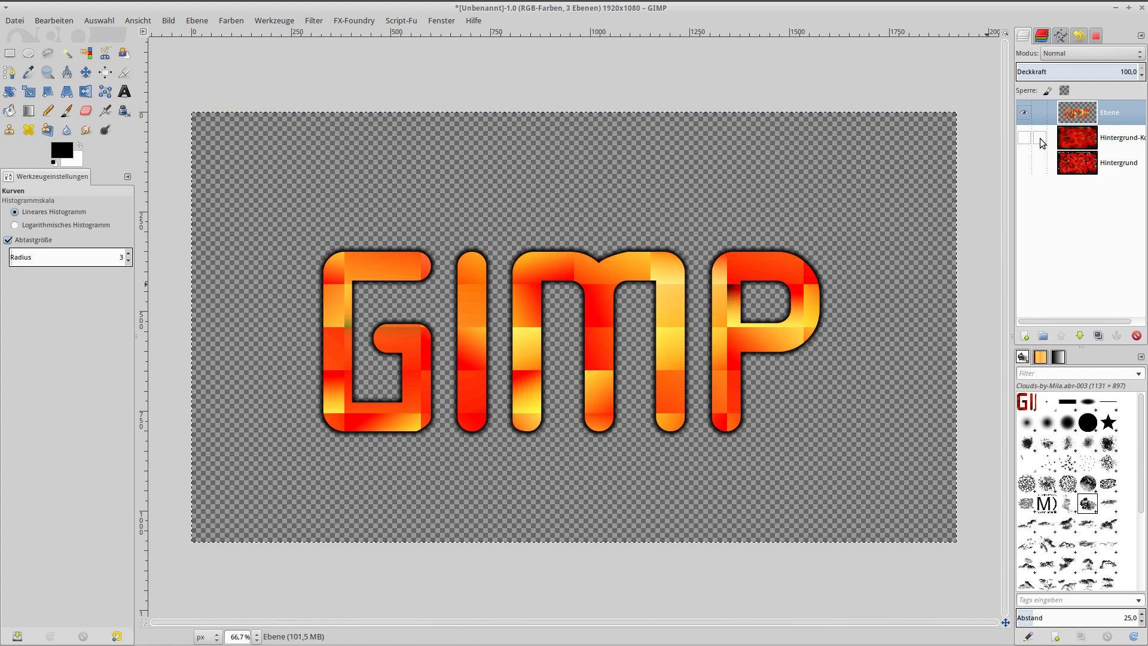
- Show the red background copy and merge all visible layers into one
{"action": "left_click", "coordinate": [1023, 138]}
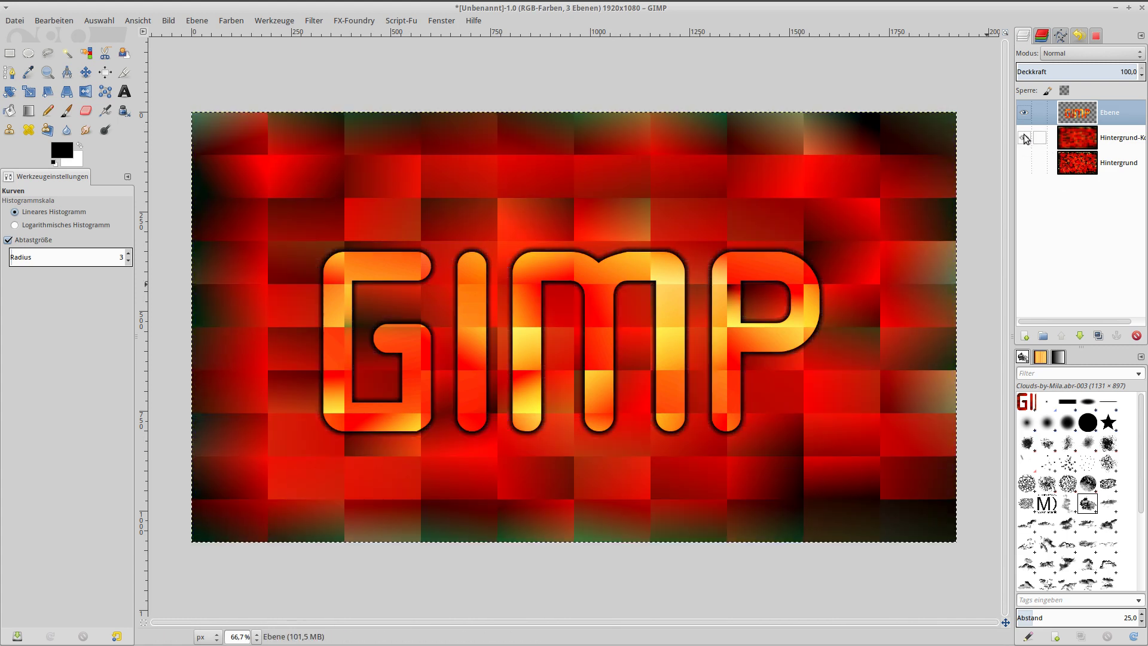
{"action": "right_click", "coordinate": [1076, 115]}
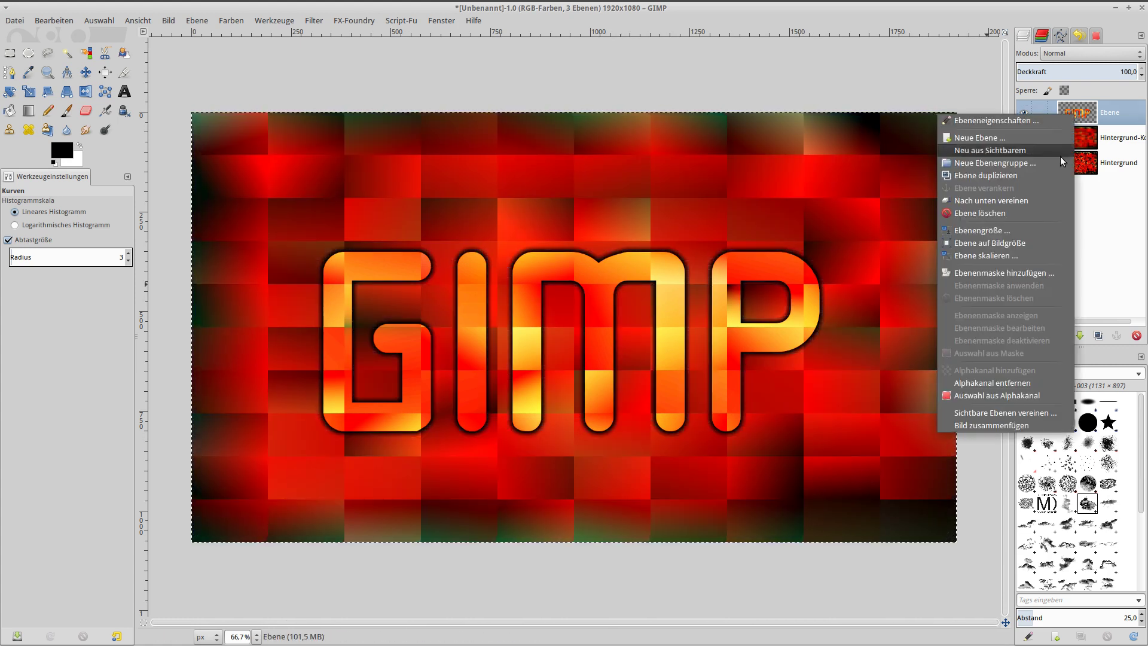
{"action": "left_click", "coordinate": [1022, 414]}
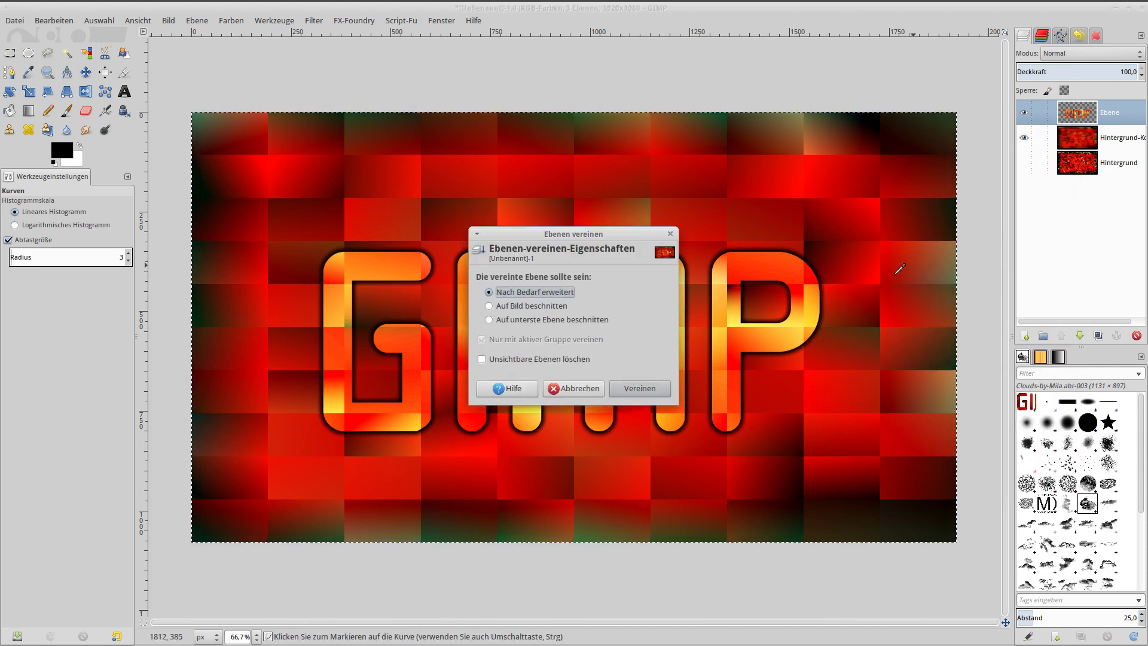
{"action": "left_click", "coordinate": [641, 388]}
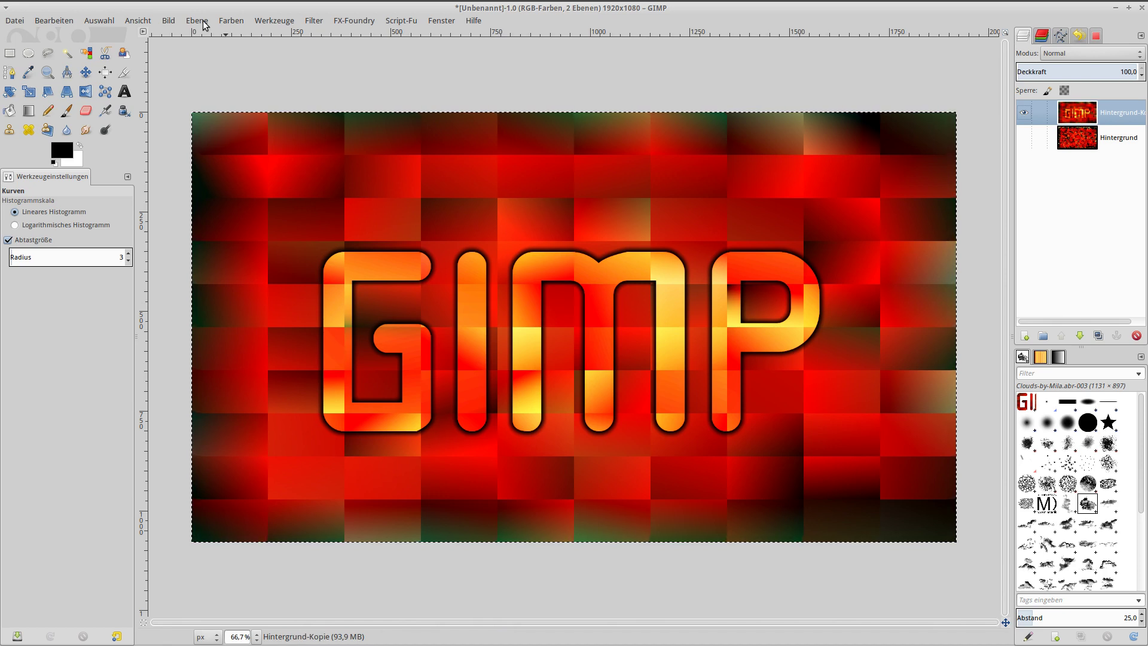
{"action": "left_click", "coordinate": [223, 21]}
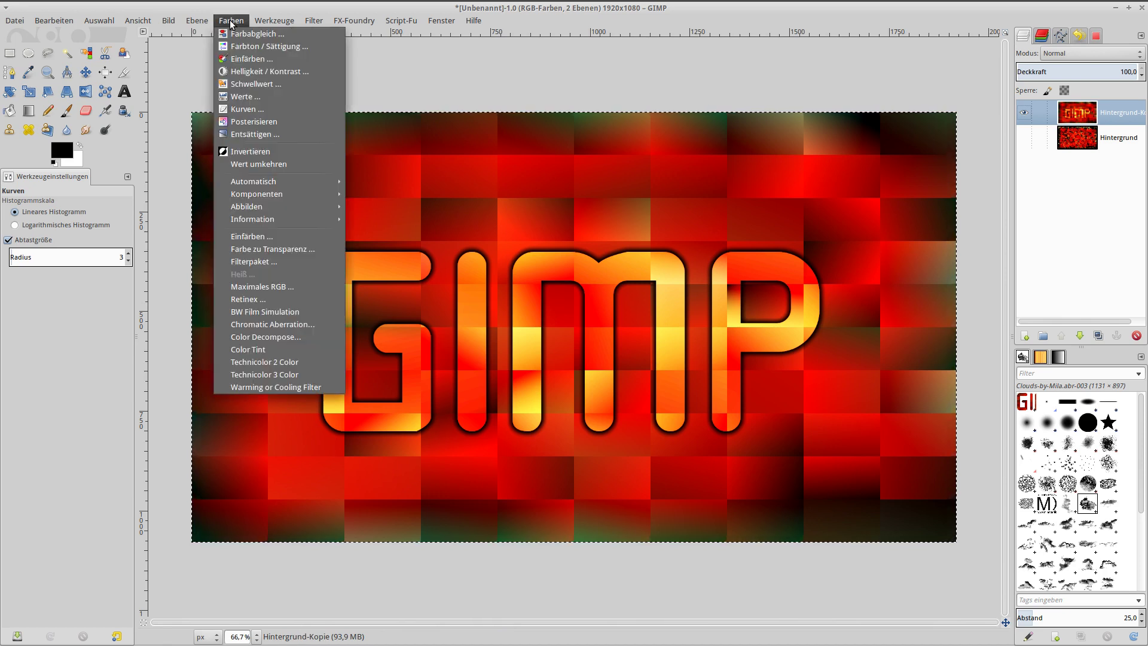
{"action": "left_click", "coordinate": [250, 110]}
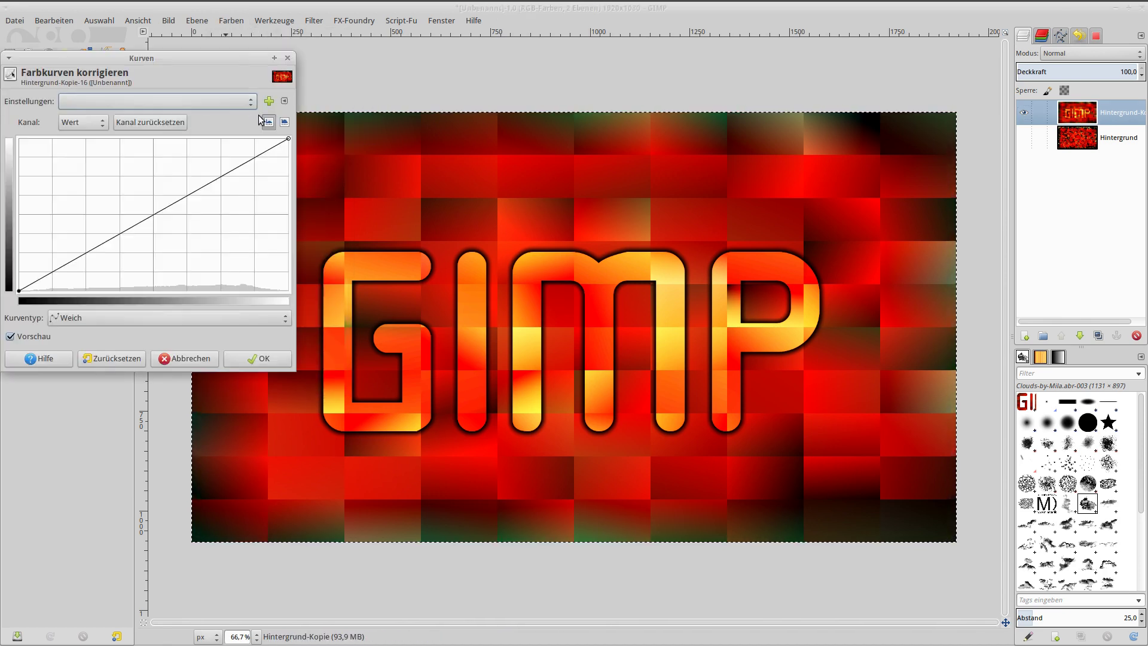
{"action": "left_click", "coordinate": [71, 318]}
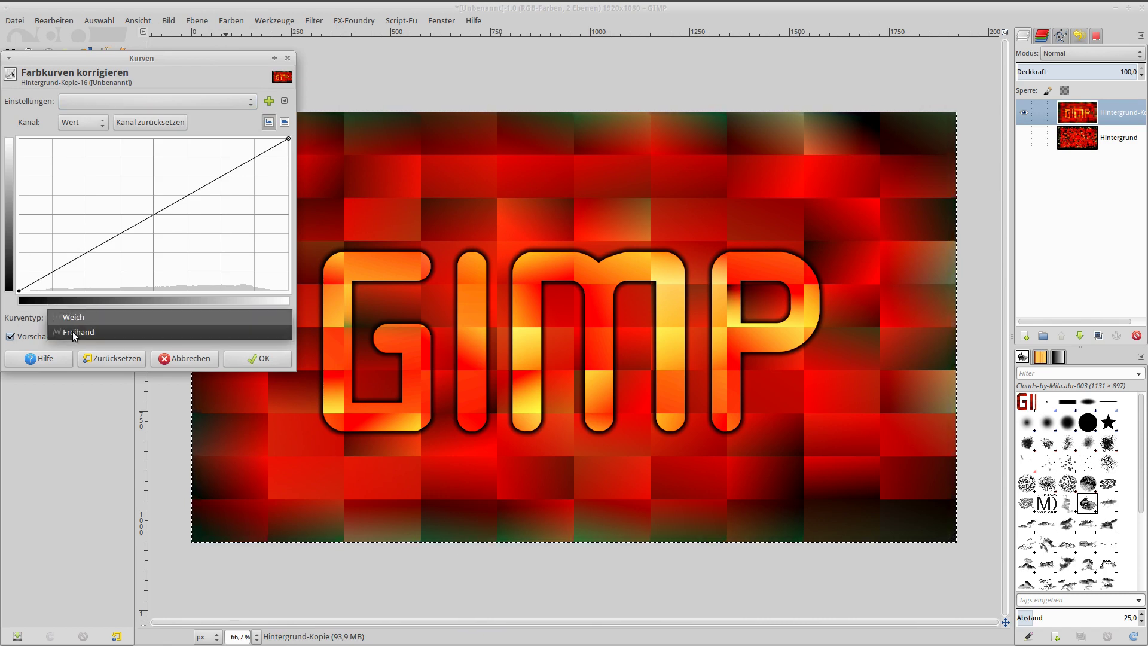
{"action": "left_click", "coordinate": [72, 331]}
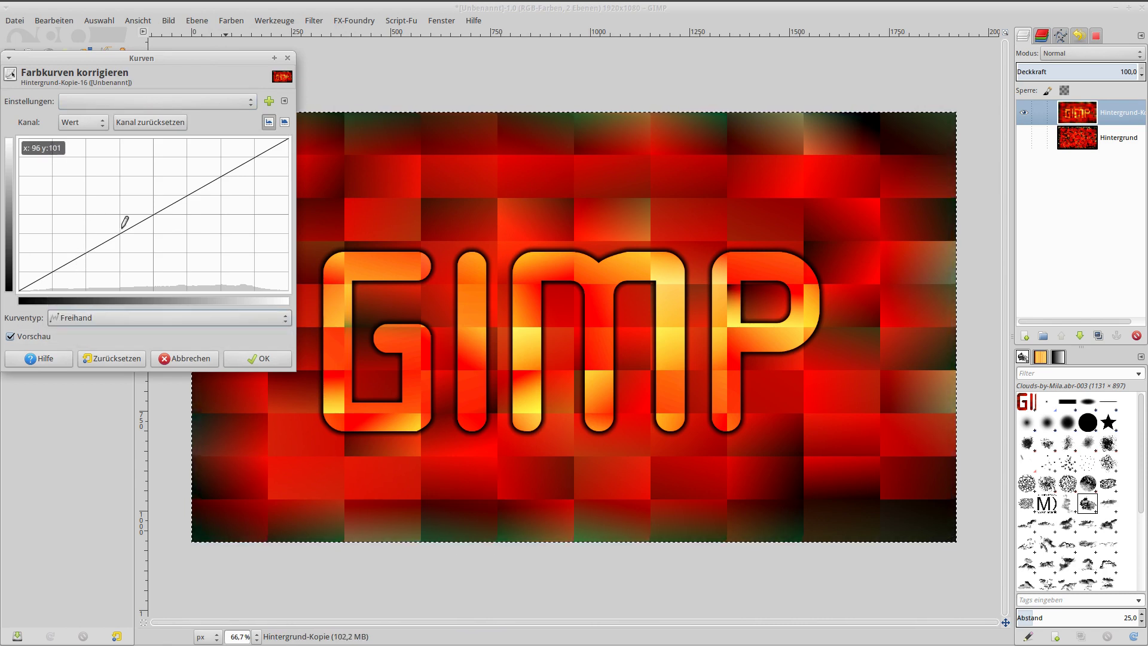
{"action": "left_click_drag", "start_coordinate": [209, 184], "coordinate": [162, 186]}
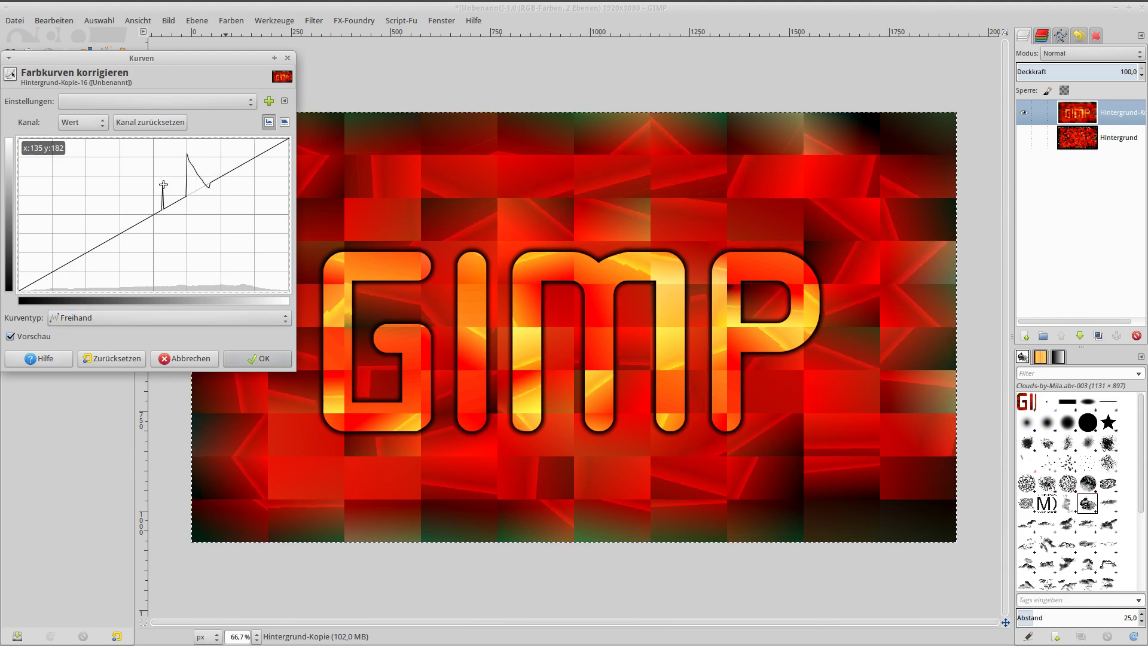
{"action": "left_click_drag", "start_coordinate": [59, 245], "coordinate": [136, 225]}
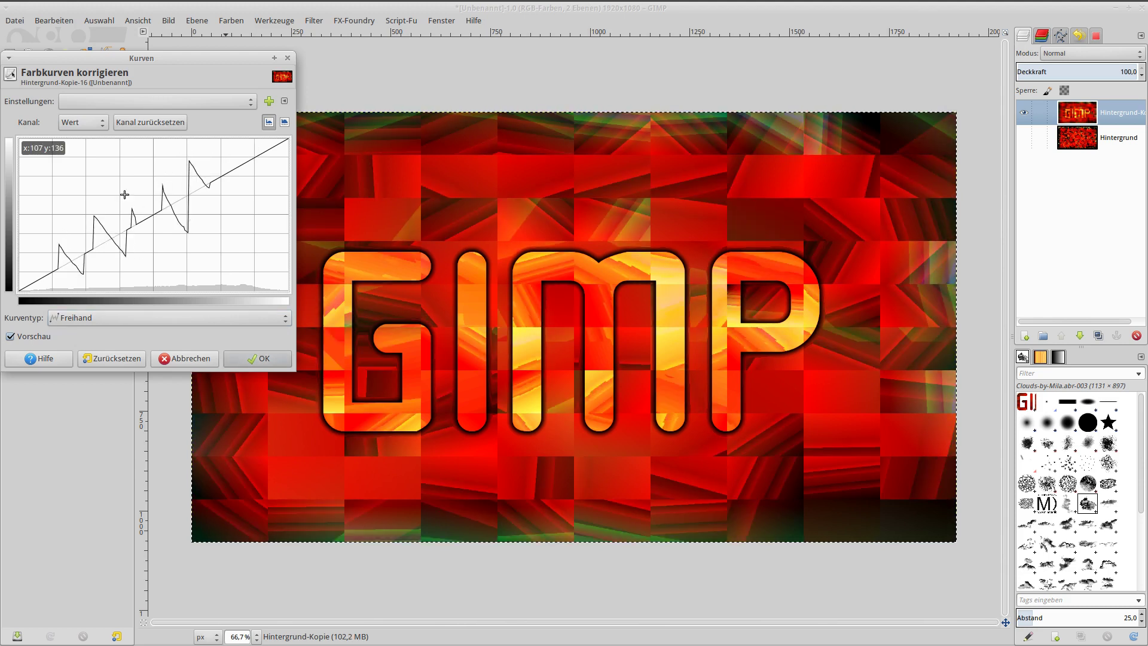
{"action": "left_click_drag", "start_coordinate": [32, 213], "coordinate": [49, 272]}
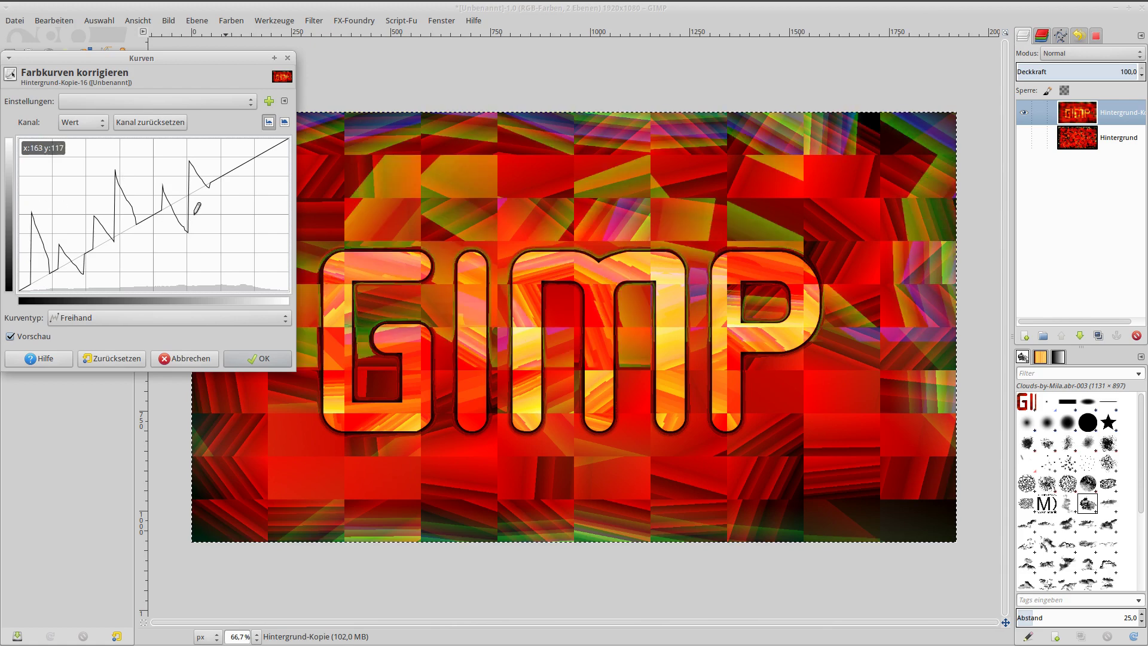
{"action": "mouse_move", "coordinate": [246, 161]}
{"action": "left_mouse_down"}
{"action": "mouse_move", "coordinate": [249, 173]}
{"action": "mouse_move", "coordinate": [280, 143]}
{"action": "mouse_move", "coordinate": [250, 162]}
{"action": "left_mouse_up"}
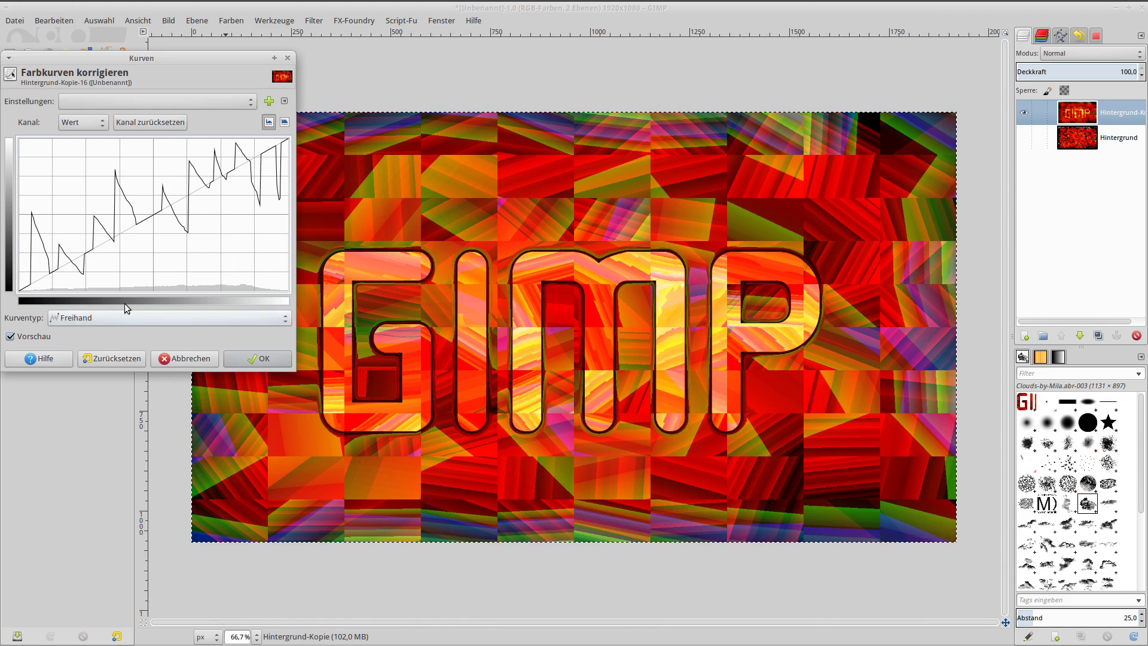
{"action": "left_click_drag", "start_coordinate": [127, 204], "coordinate": [138, 251]}
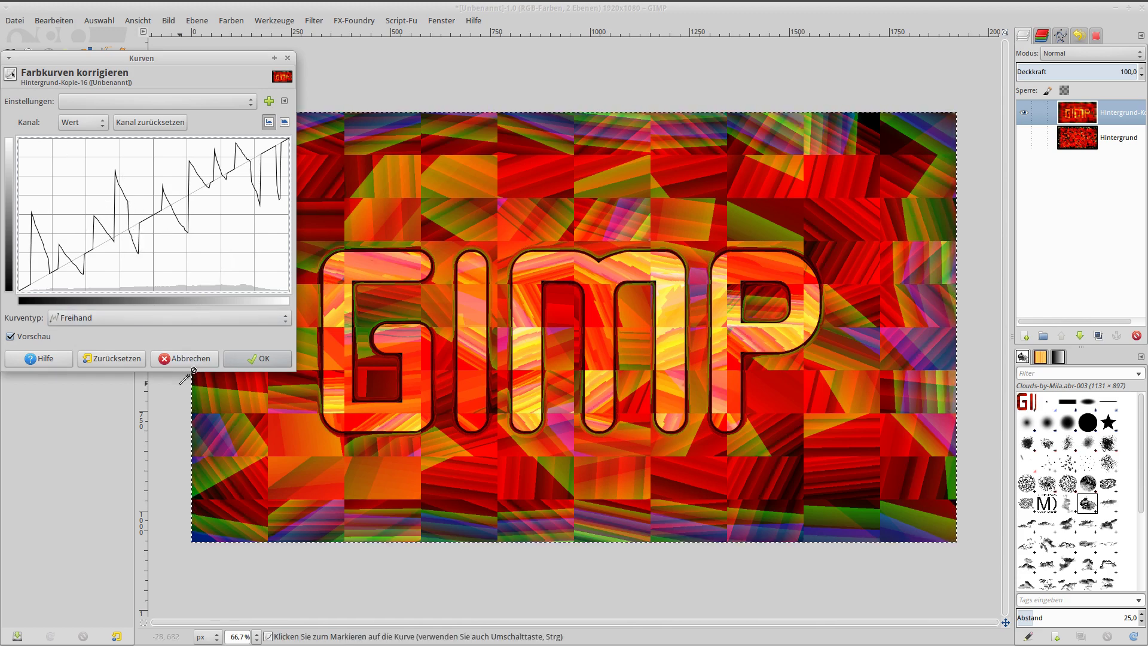
{"action": "left_click", "coordinate": [116, 355]}
{"action": "left_click", "coordinate": [184, 357]}
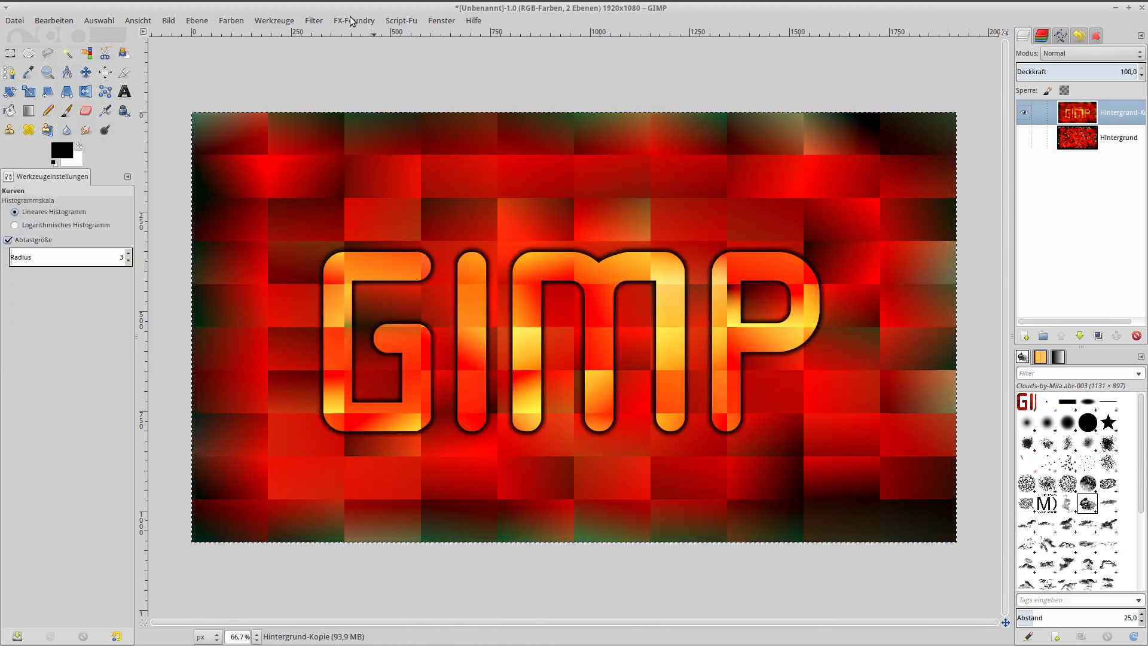
- Apply G'MIC's Artistic > Painting filter, previewing the whole image
{"action": "left_click", "coordinate": [314, 20]}
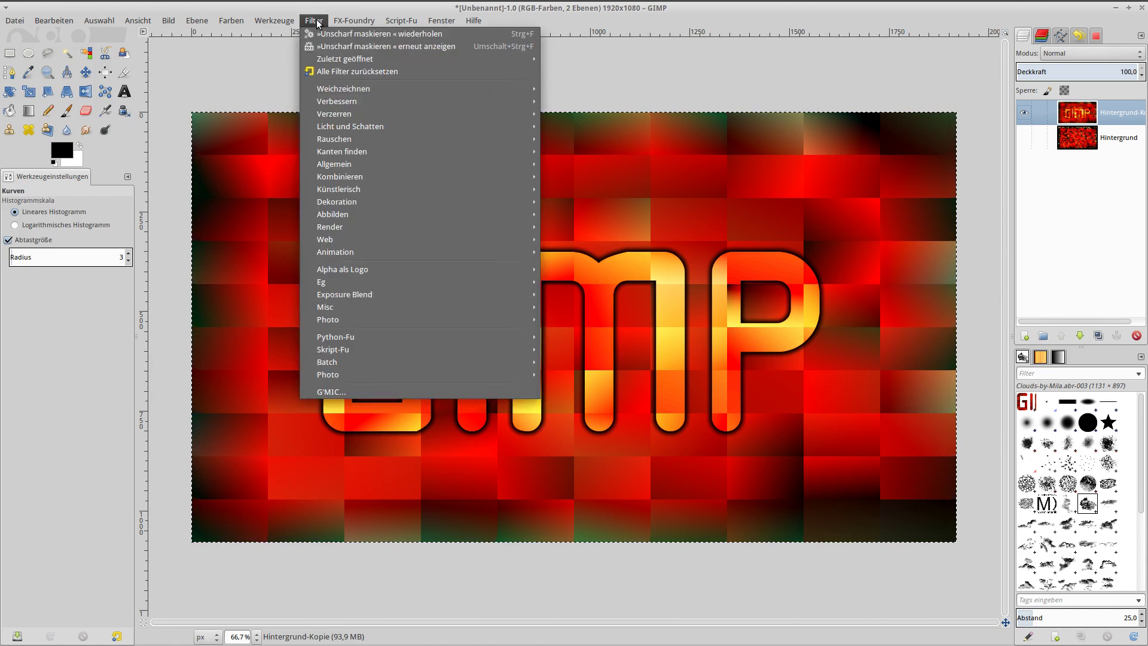
{"action": "left_click", "coordinate": [359, 392]}
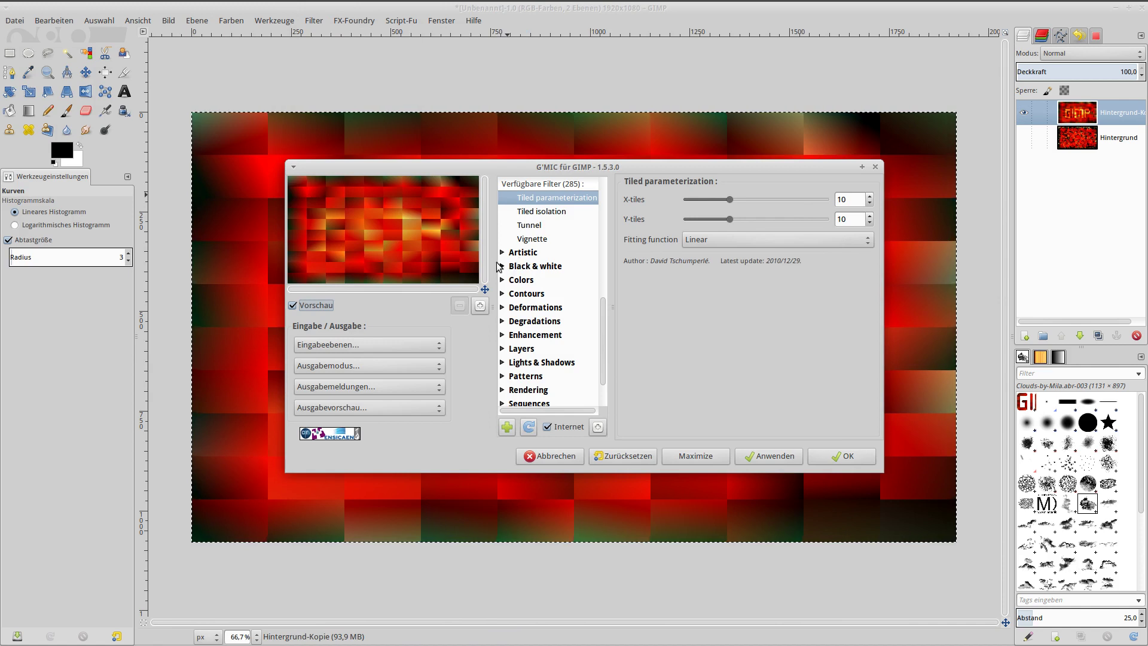
{"action": "left_click", "coordinate": [508, 255]}
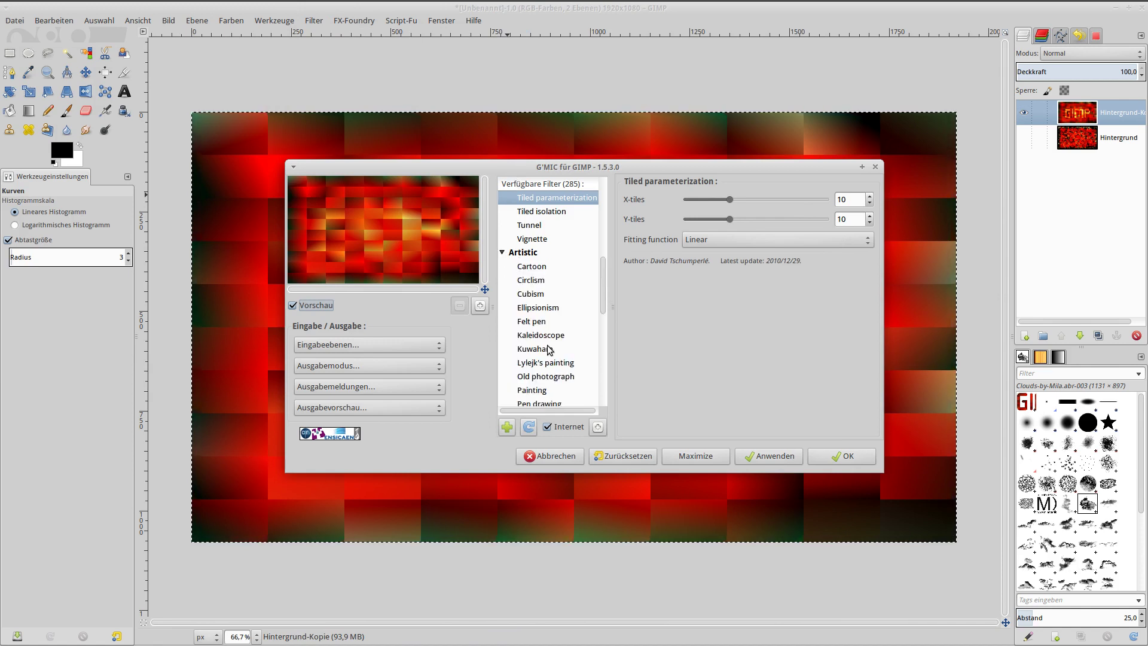
{"action": "scroll", "coordinate": [548, 350], "scroll_direction": "down", "scroll_amount": 3}
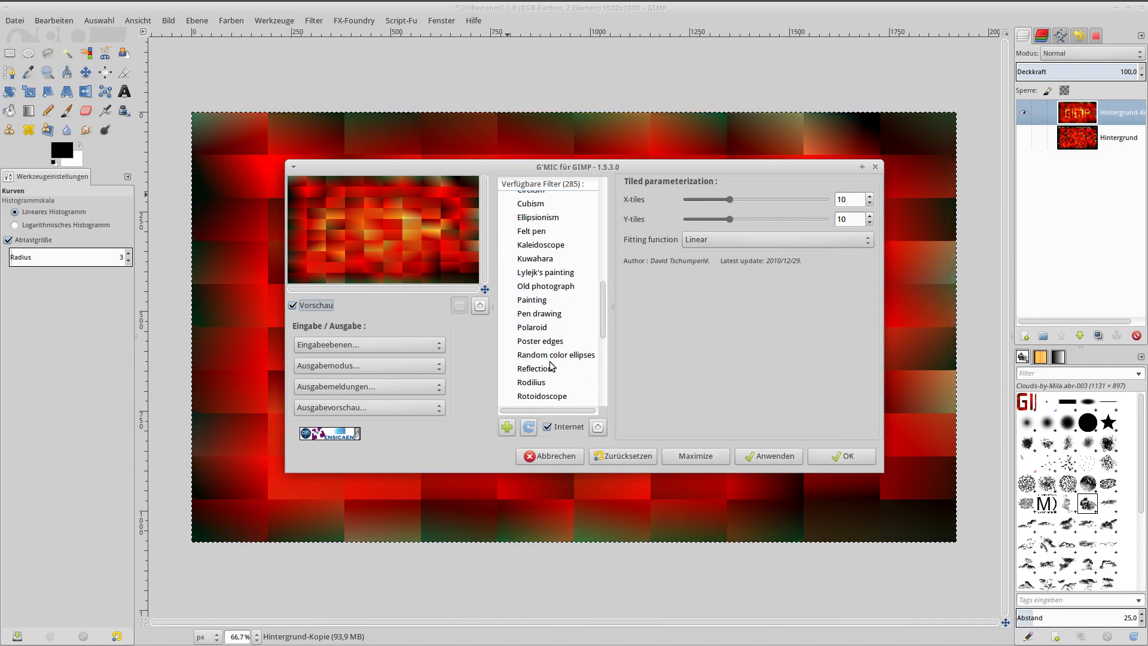
{"action": "left_click", "coordinate": [538, 301]}
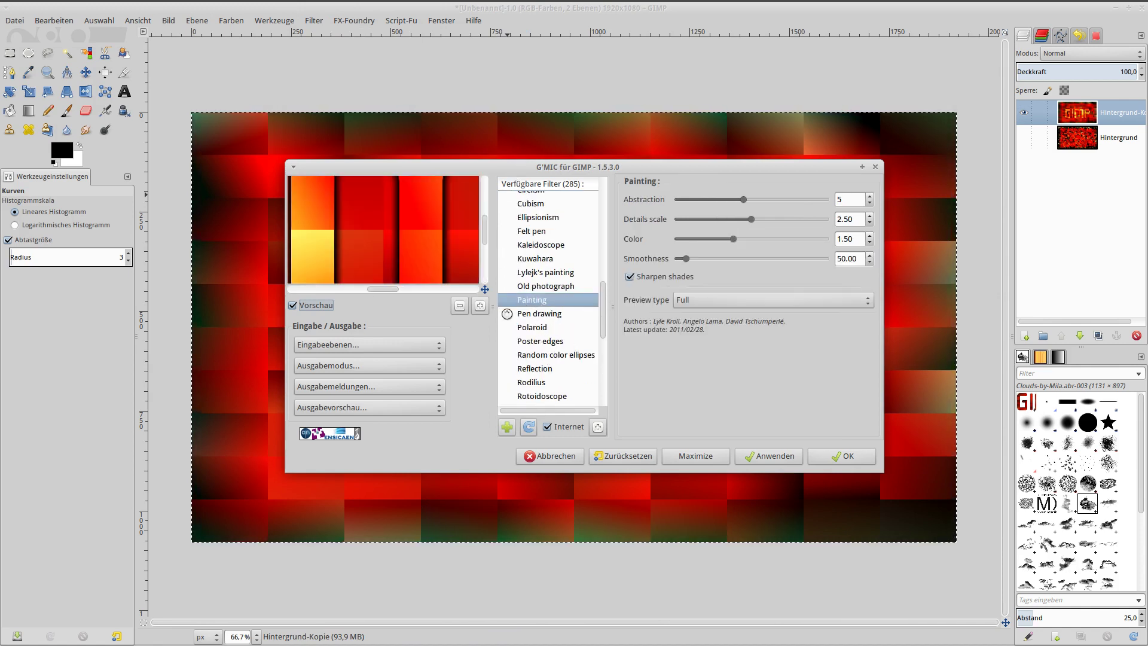
{"action": "left_click", "coordinate": [459, 306]}
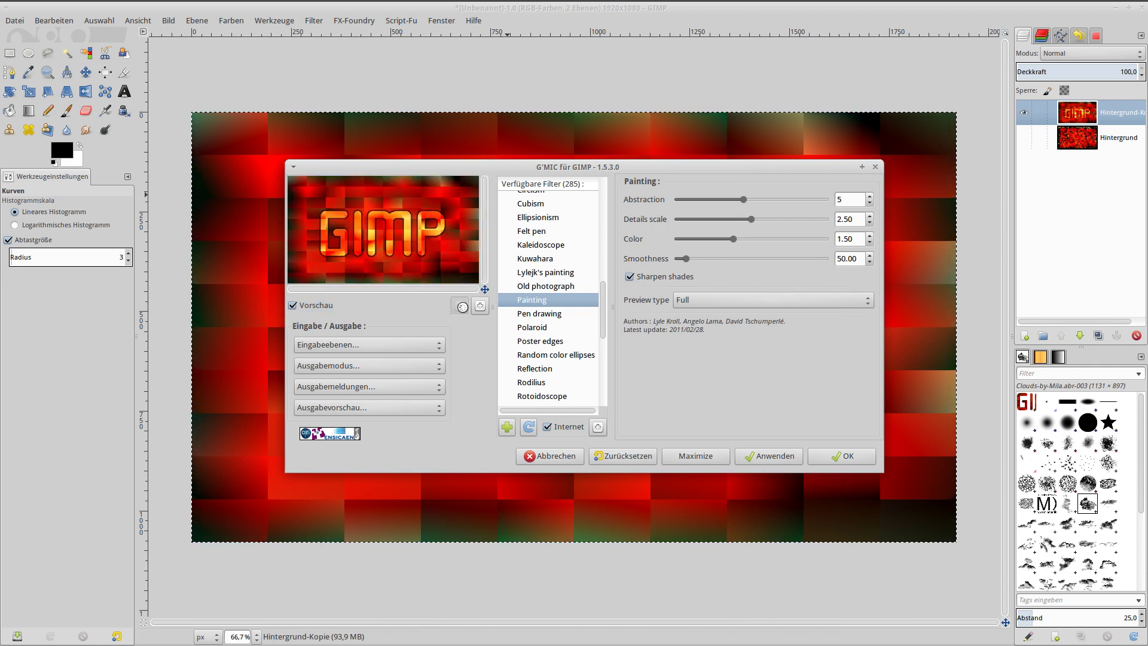
{"action": "left_click", "coordinate": [833, 455]}
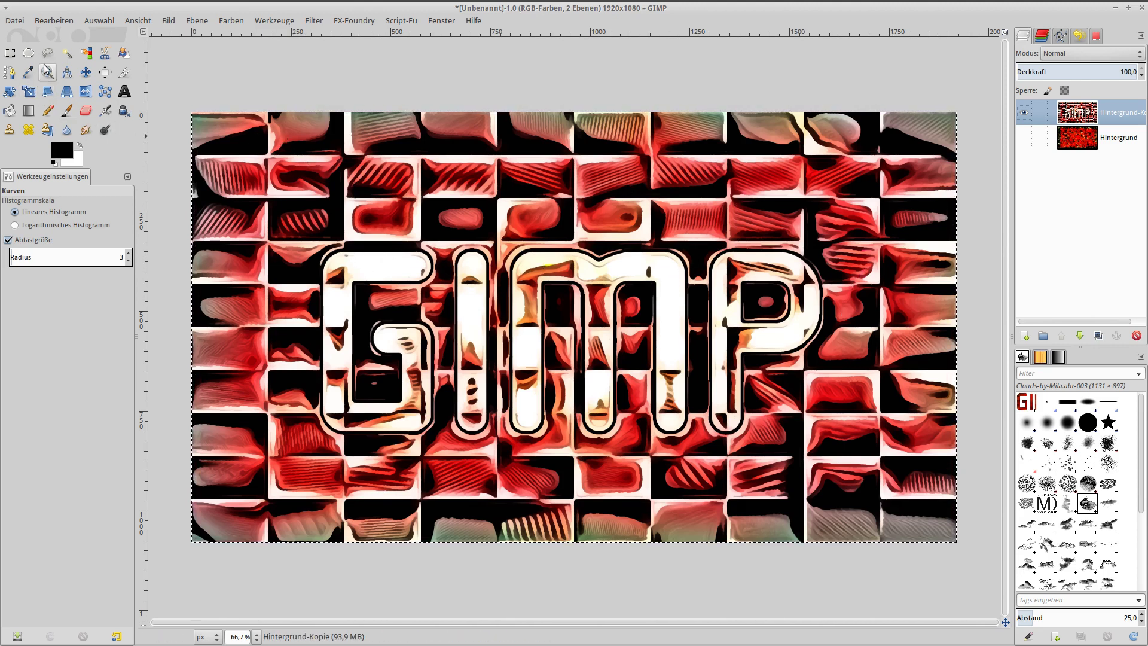
- Sample the grey-green 7b7e65 as foreground colour and copy its hex code
{"action": "left_click", "coordinate": [29, 72]}
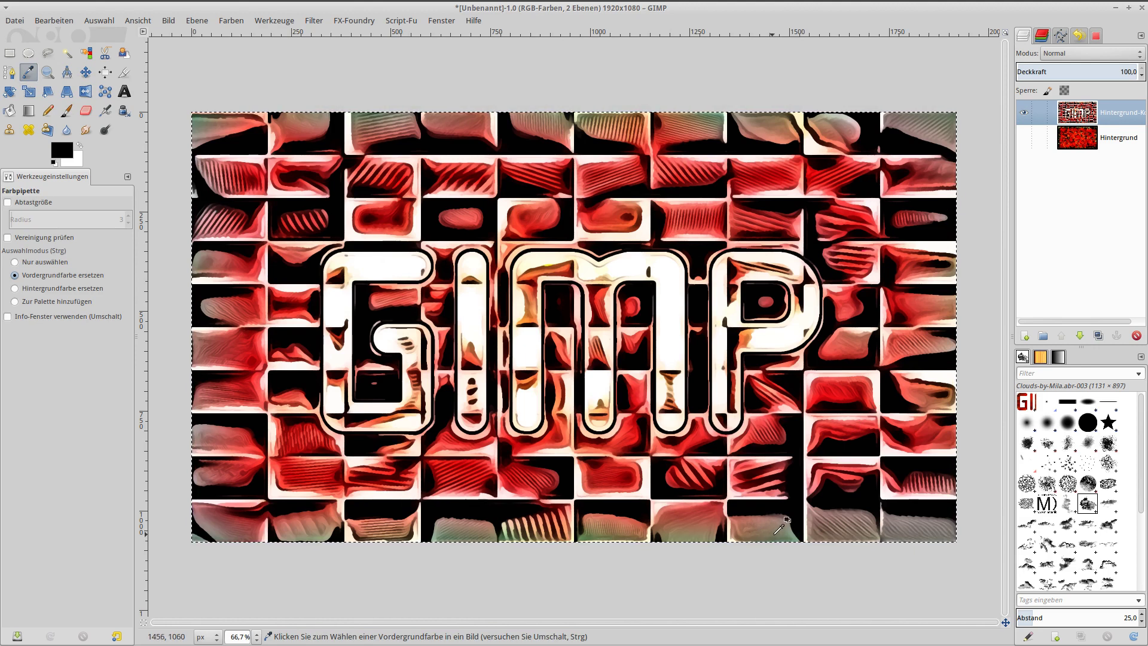
{"action": "left_click", "coordinate": [778, 531]}
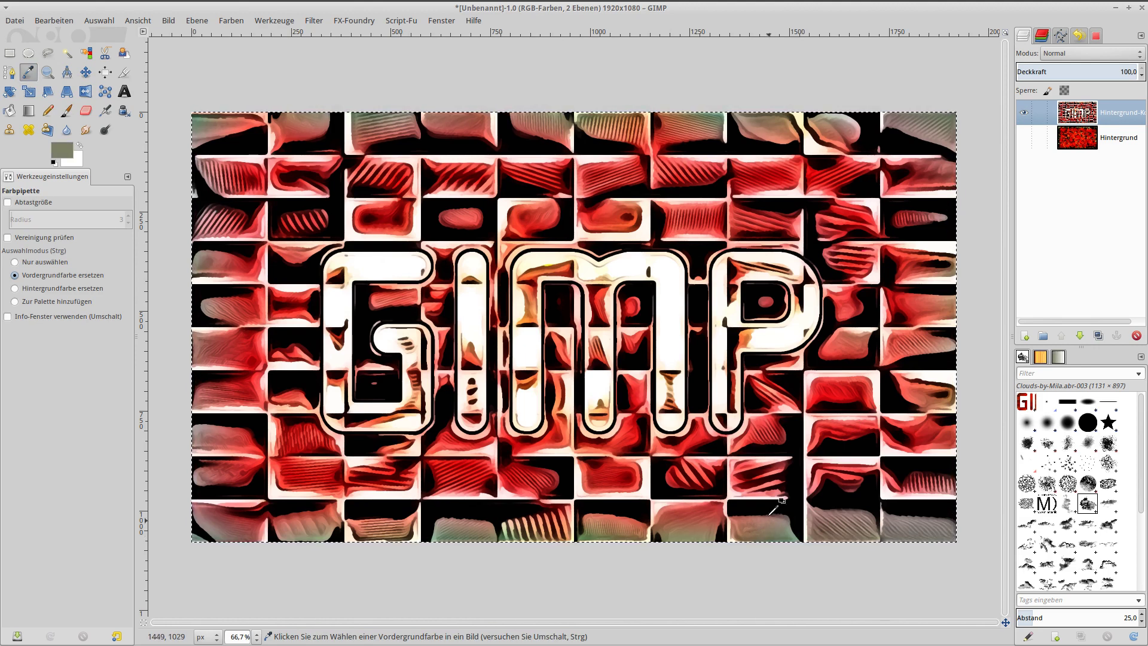
{"action": "left_click", "coordinate": [60, 151]}
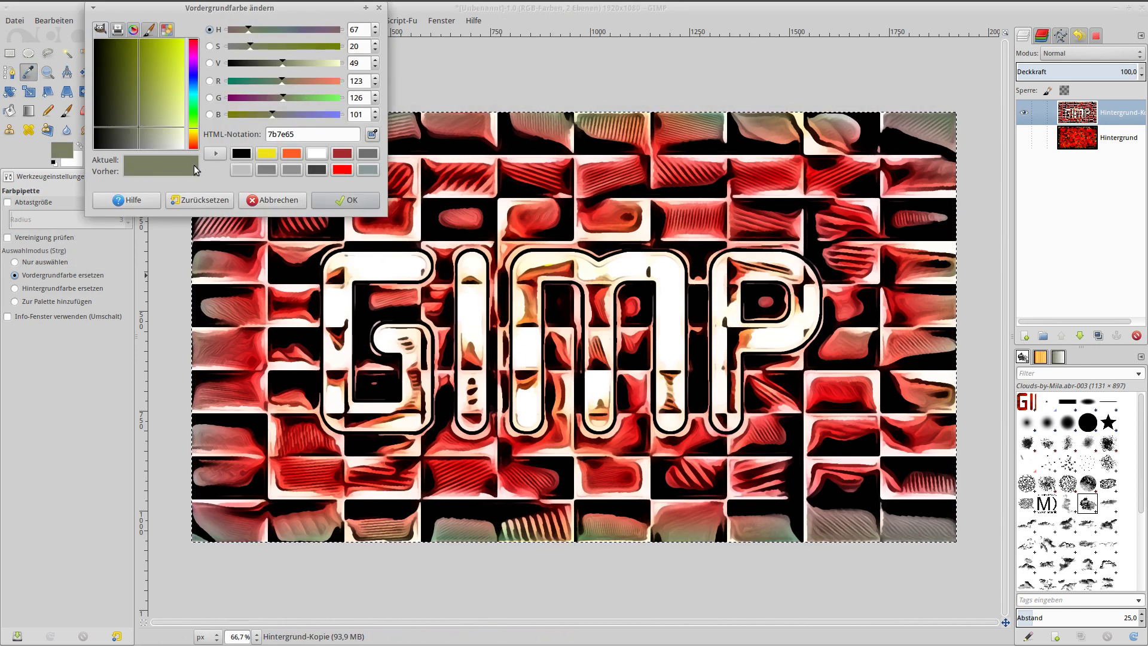
{"action": "left_click", "coordinate": [298, 132]}
{"action": "double_click", "coordinate": [289, 134]}
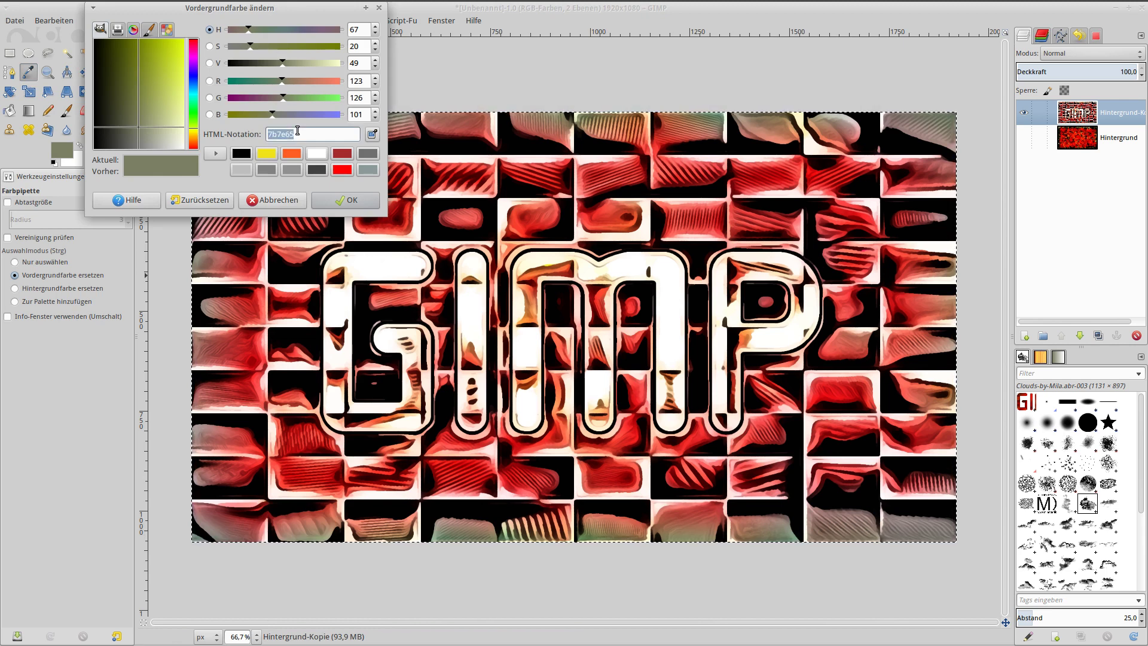
{"action": "right_click", "coordinate": [286, 132]}
{"action": "left_click", "coordinate": [327, 151]}
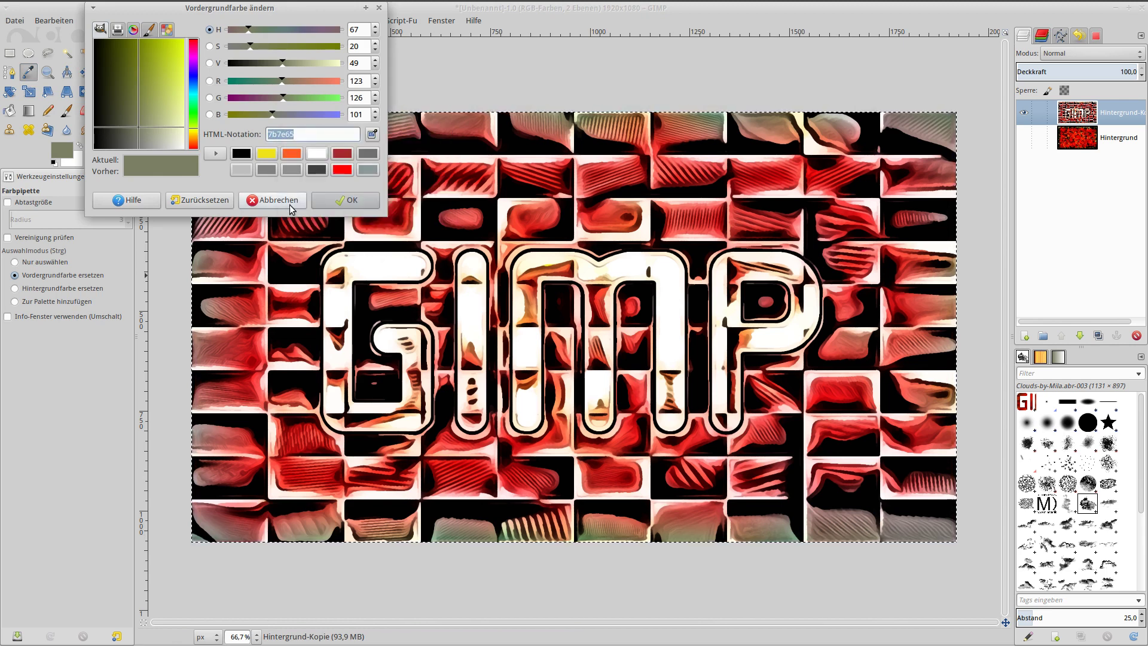
{"action": "left_click", "coordinate": [290, 201]}
- Zoom the view out to 50 %
{"action": "left_click", "coordinate": [313, 21]}
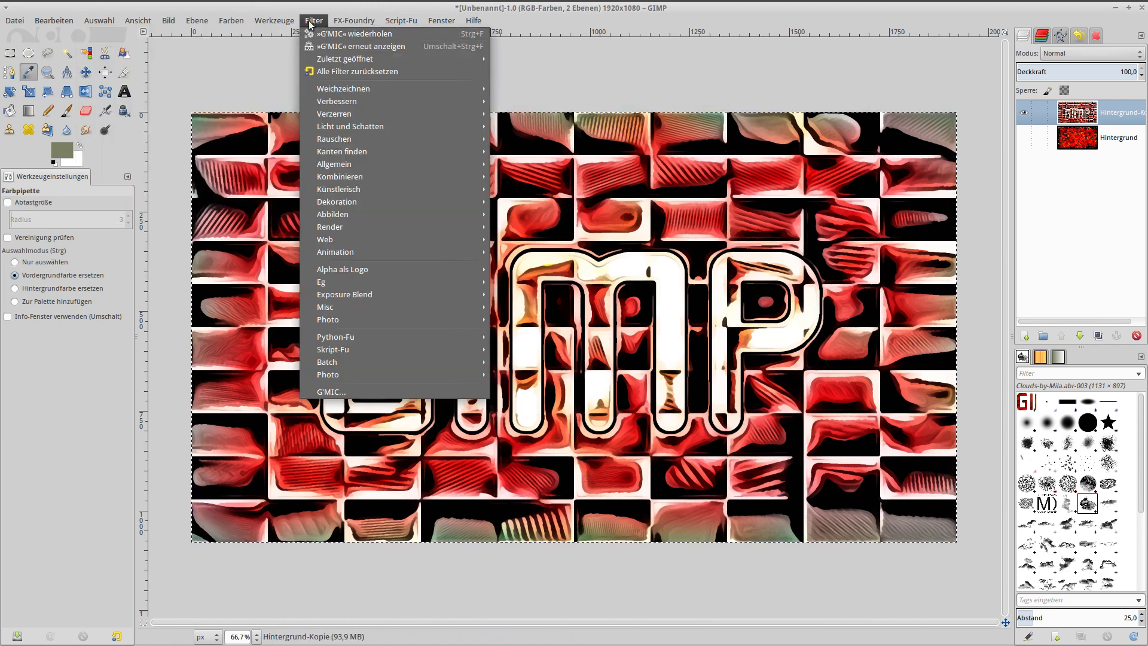
{"action": "left_click", "coordinate": [251, 70]}
{"action": "left_click", "coordinate": [257, 637]}
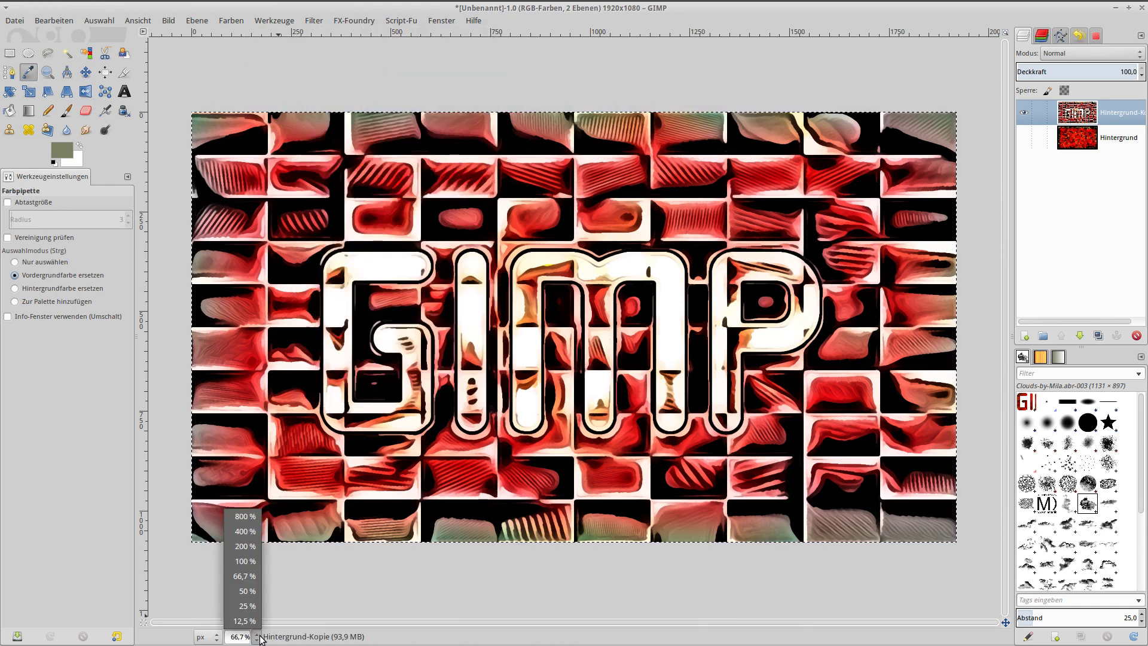
{"action": "left_click", "coordinate": [248, 590]}
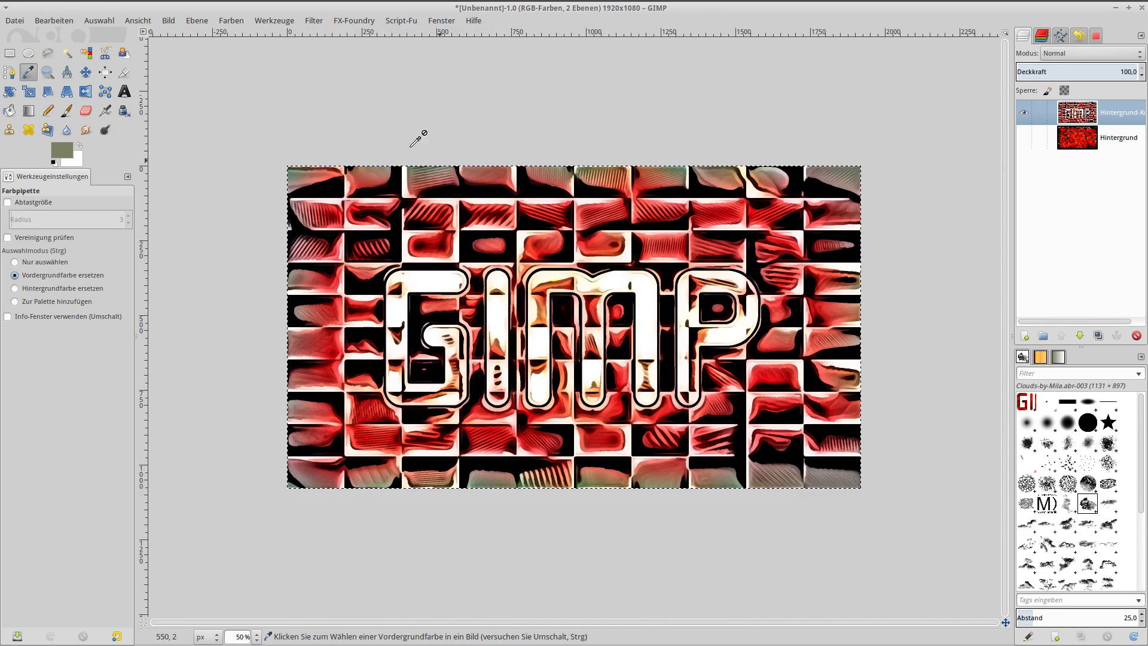
{"action": "left_click", "coordinate": [309, 22]}
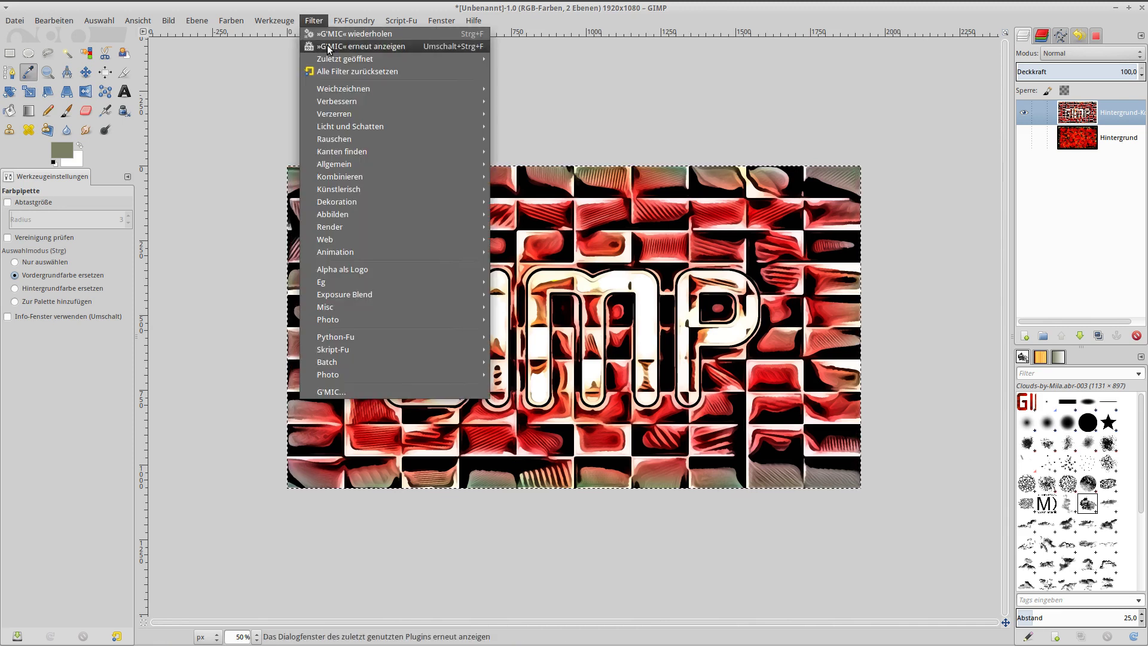
- In G'MIC choose Arrays & frames > Frame [painting] and set Size to 6
{"action": "left_click", "coordinate": [328, 45]}
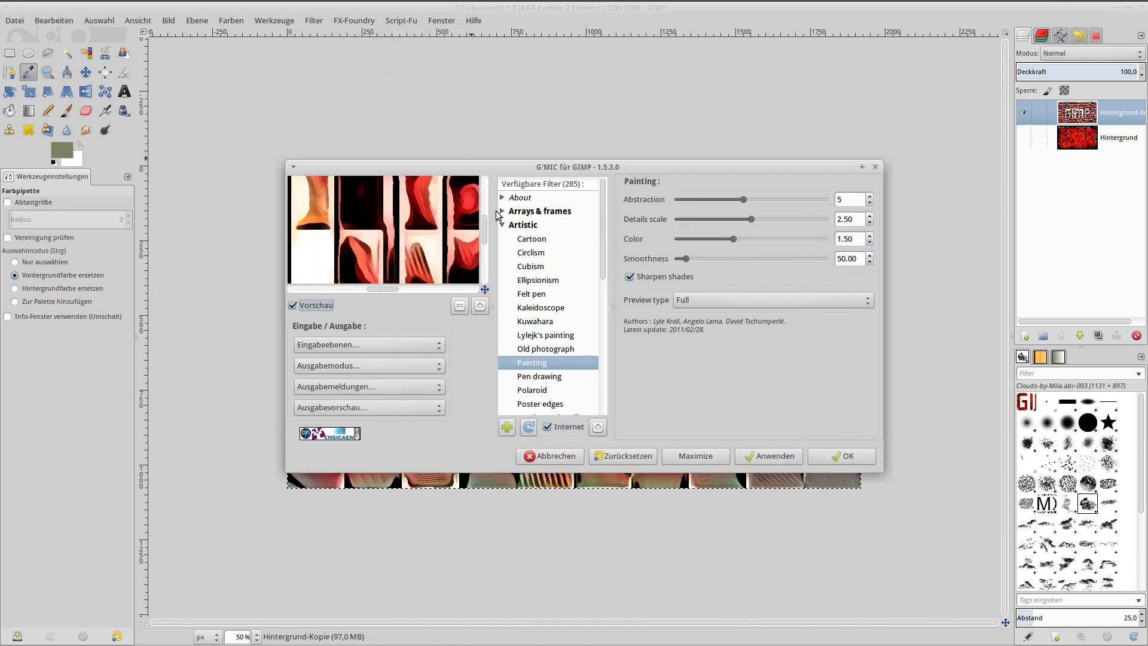
{"action": "left_click", "coordinate": [503, 212]}
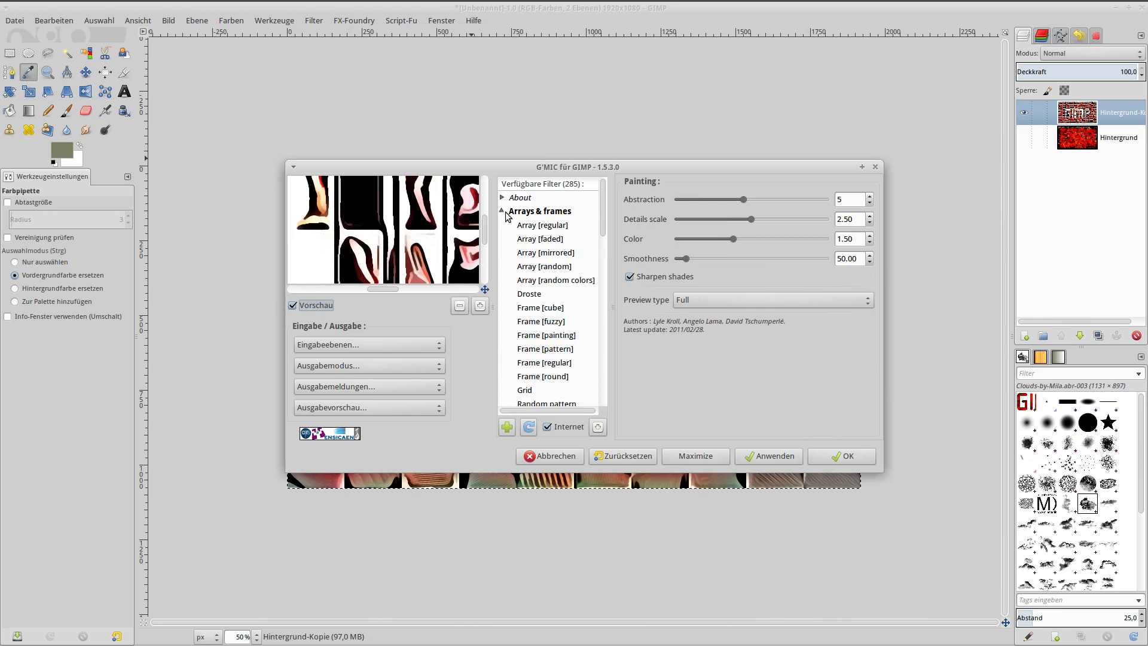
{"action": "left_click", "coordinate": [547, 336]}
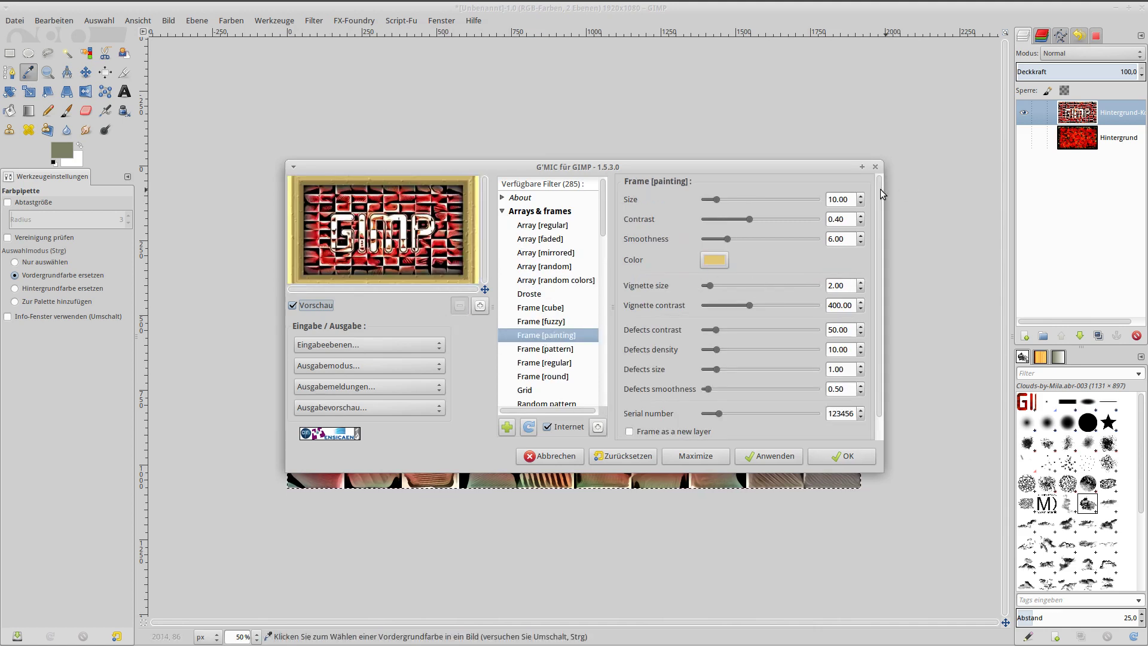
{"action": "left_click", "coordinate": [844, 199]}
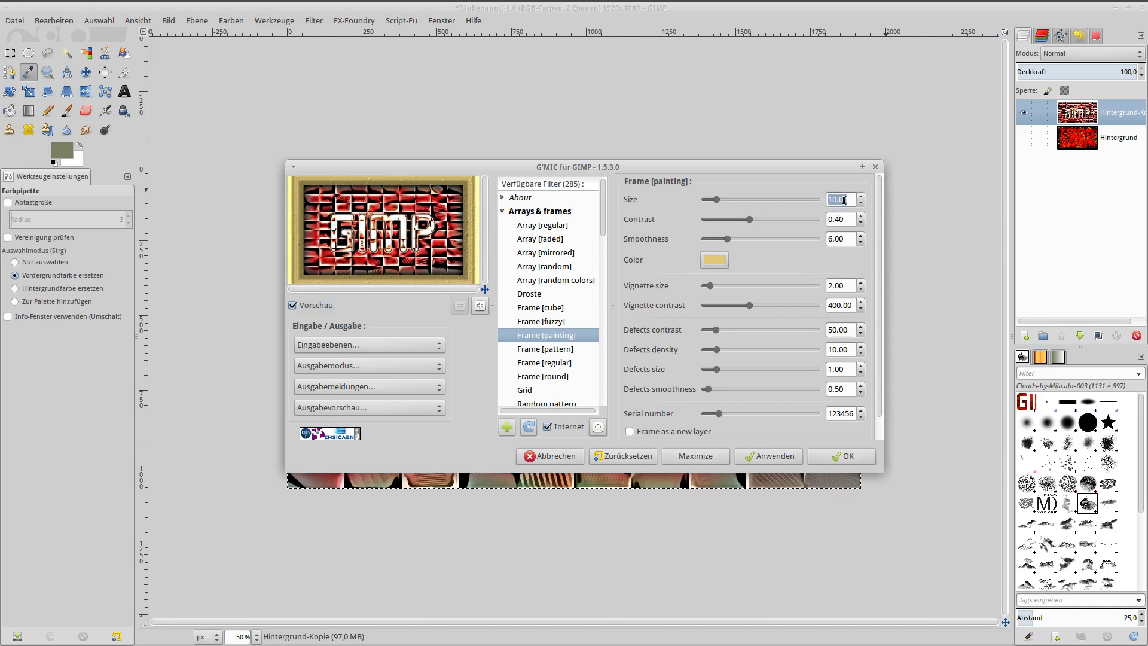
{"action": "type", "text": "6"}
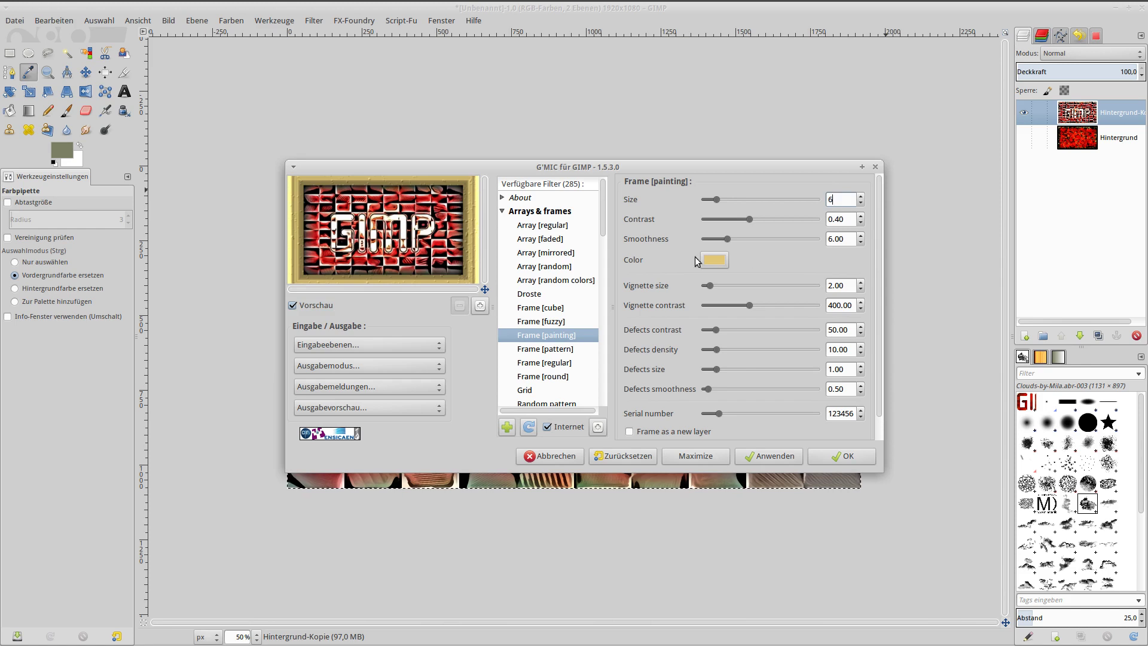
- Set the frame colour to the pasted 7b7e65 and apply the frame
{"action": "left_click", "coordinate": [714, 260]}
{"action": "left_click", "coordinate": [643, 333]}
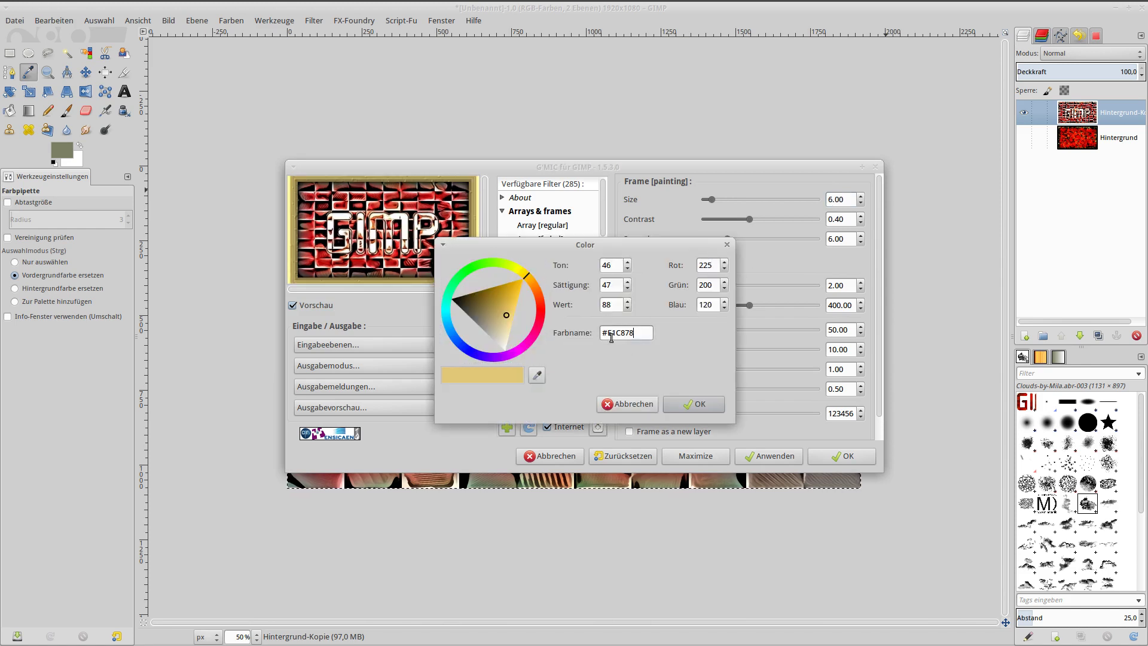
{"action": "left_click_drag", "start_coordinate": [608, 333], "coordinate": [630, 335]}
{"action": "right_click", "coordinate": [623, 336]}
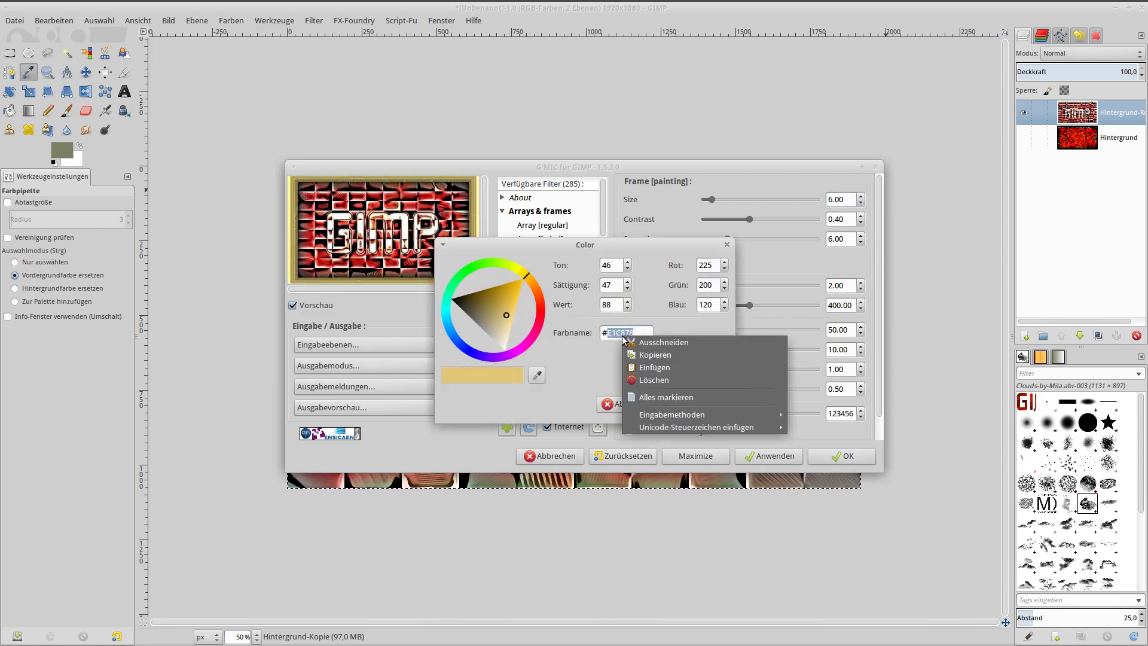
{"action": "left_click", "coordinate": [650, 367]}
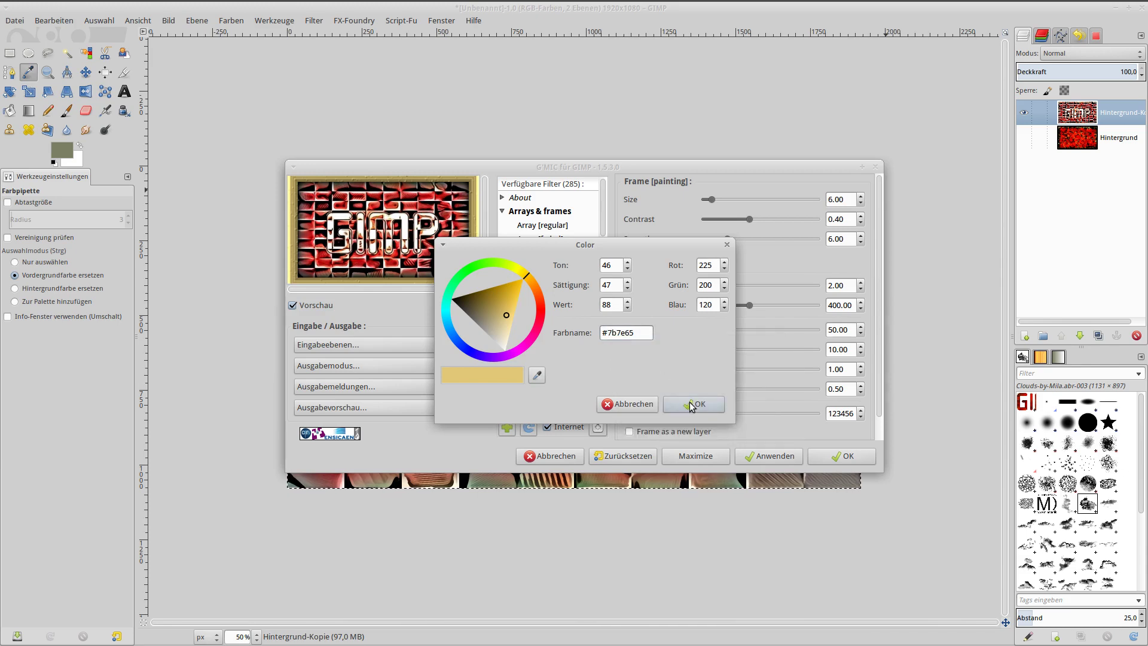
{"action": "left_click", "coordinate": [688, 404]}
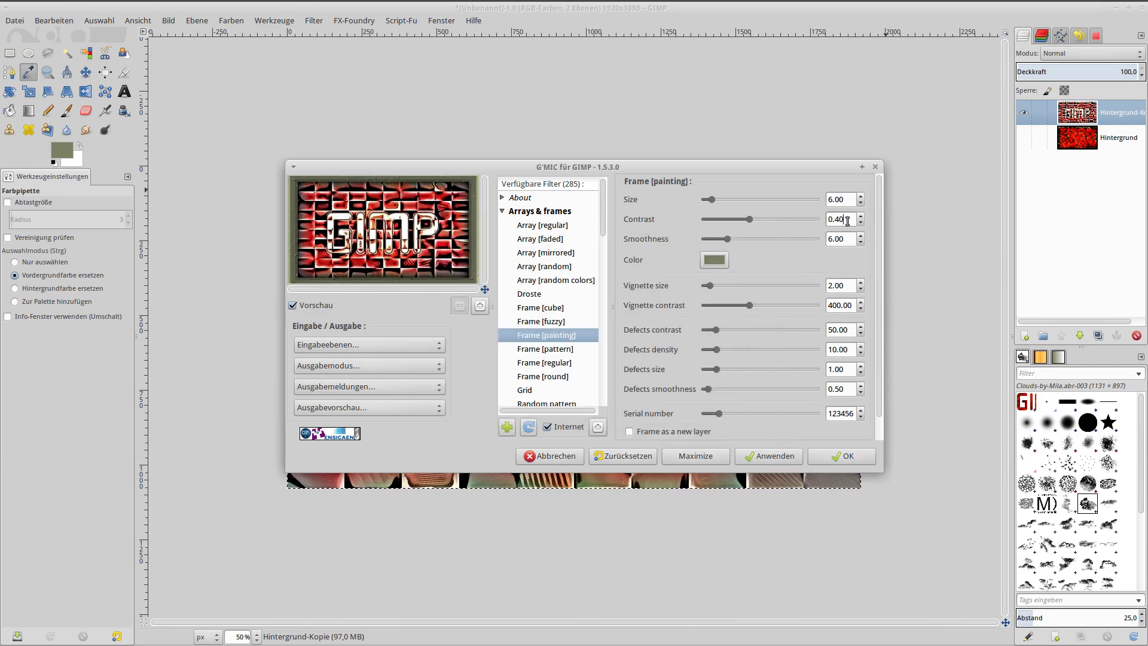
{"action": "left_click", "coordinate": [832, 456]}
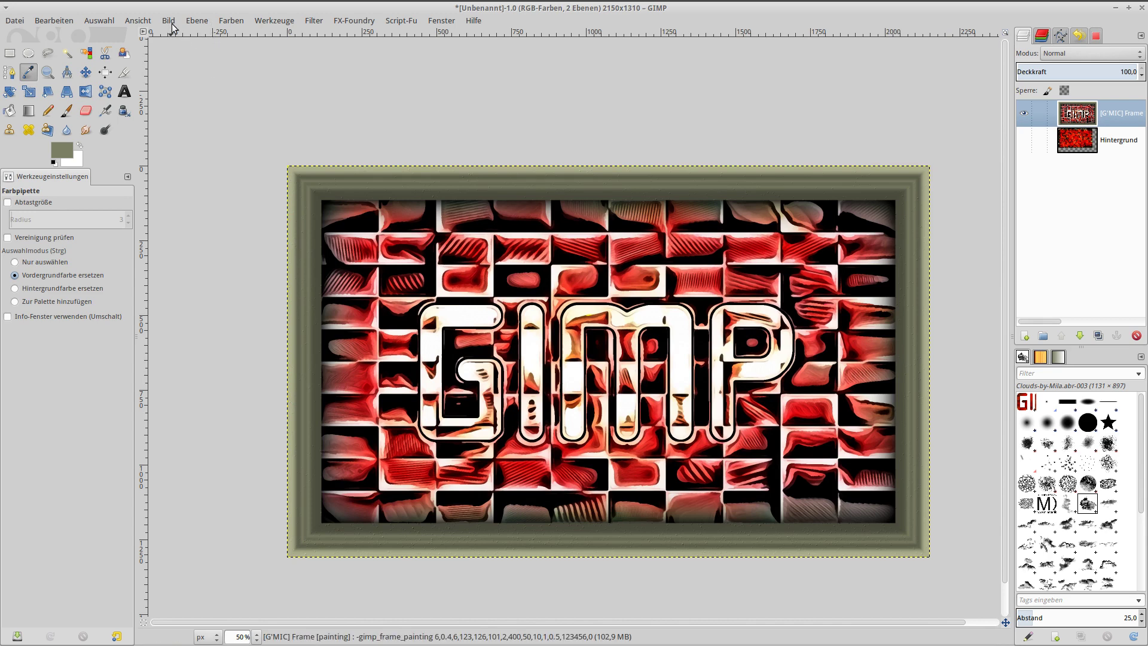
- Zoom to fit the whole framed 2150×1310 image in the window
{"action": "left_click", "coordinate": [138, 21]}
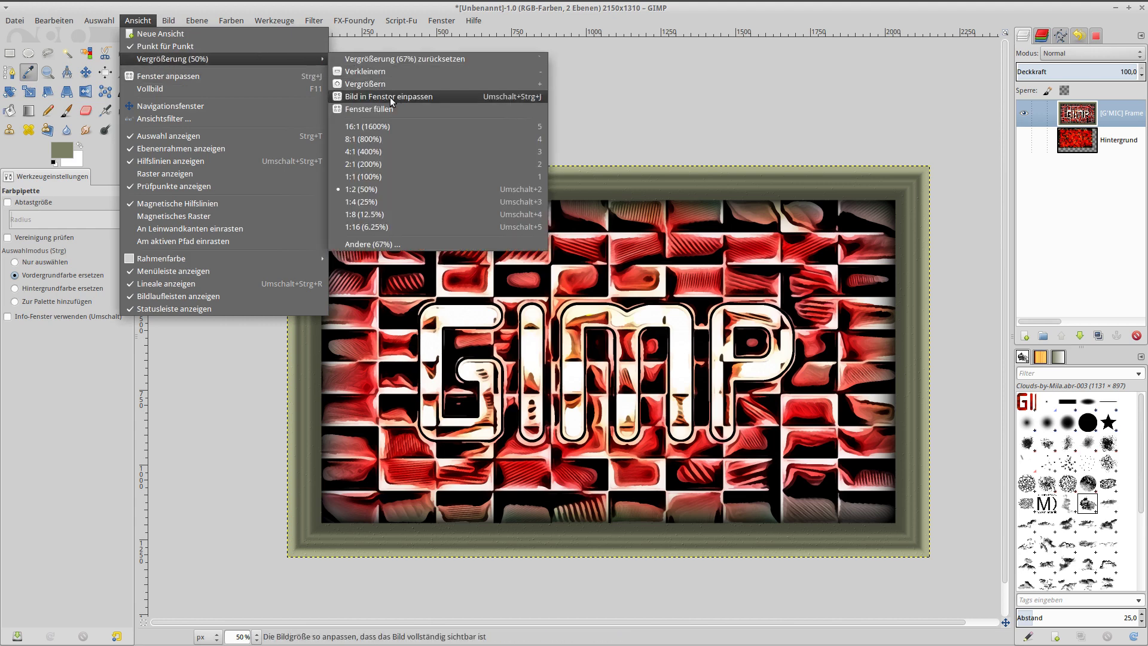
{"action": "left_click", "coordinate": [392, 95]}
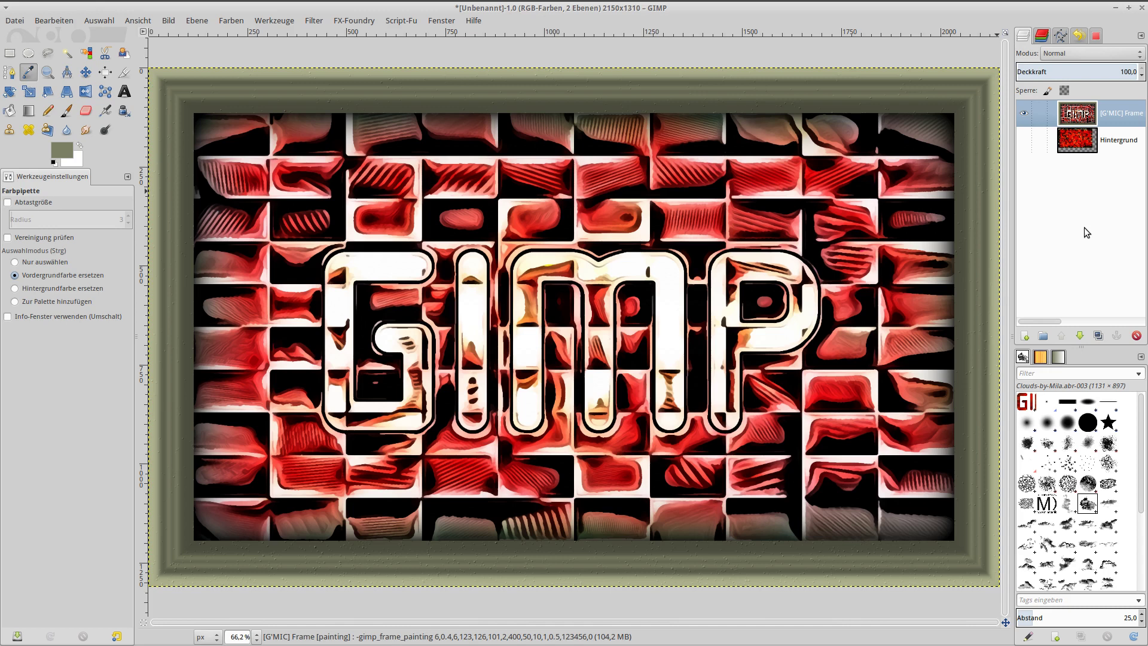
{"action": "left_click", "coordinate": [197, 7]}
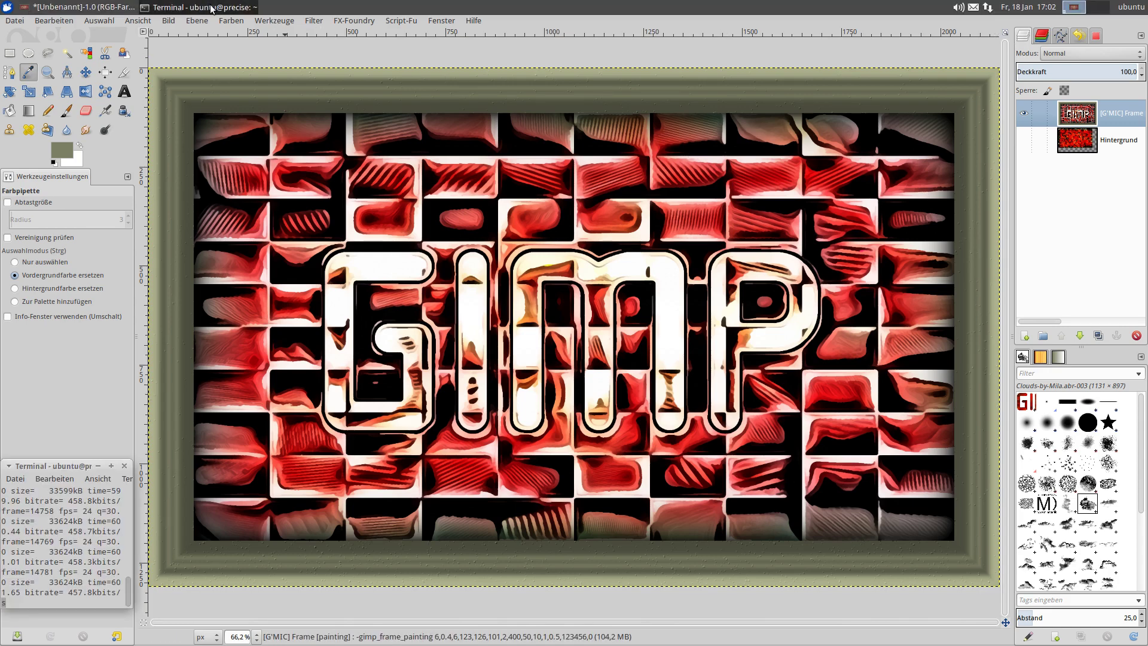